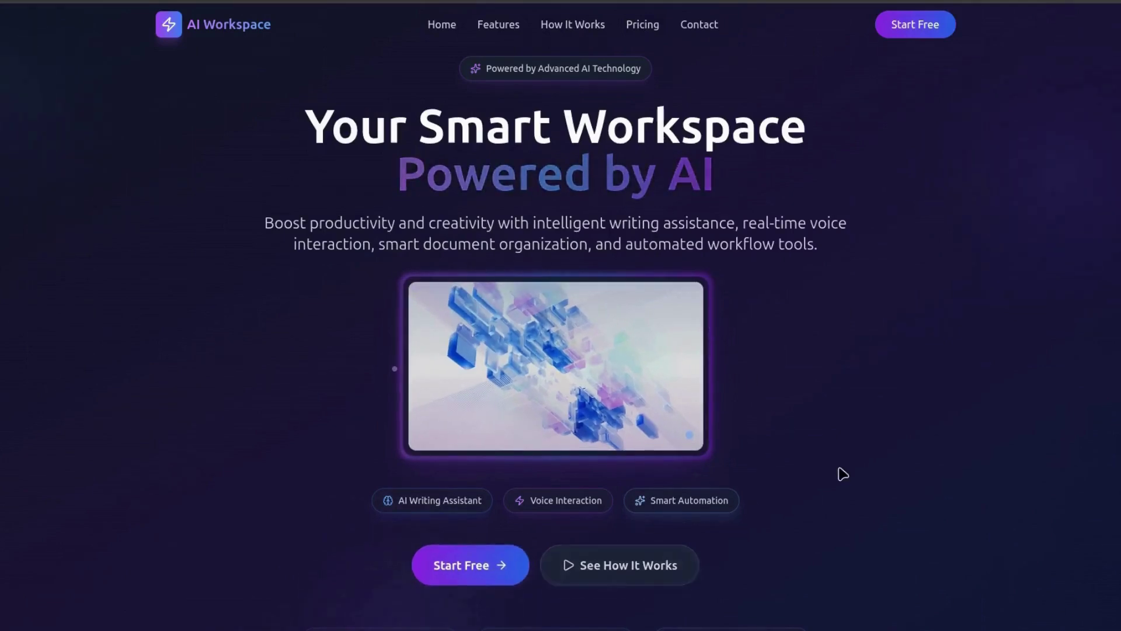
{"action": "scroll", "coordinate": [839, 474], "scroll_direction": "down", "scroll_amount": 2}
Review the AI Workspace landing page preview, from Smart Features through Pricing to the footer
{"action": "left_click", "coordinate": [515, 28]}
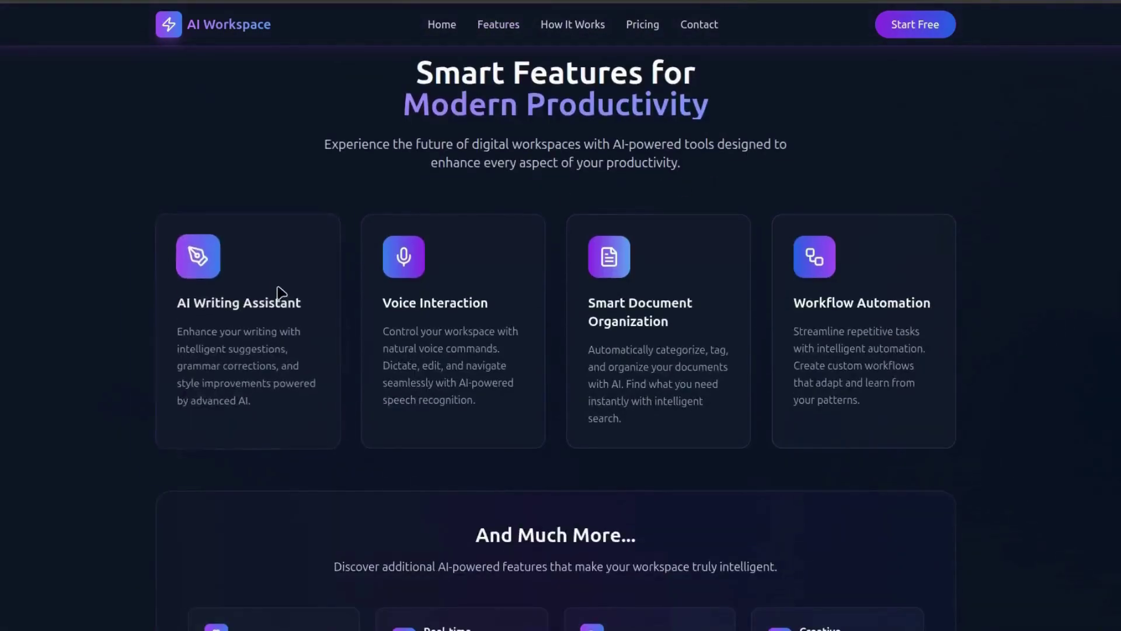
{"action": "scroll", "coordinate": [1037, 418], "scroll_direction": "down", "scroll_amount": 1}
{"action": "scroll", "coordinate": [593, 357], "scroll_direction": "down", "scroll_amount": 2}
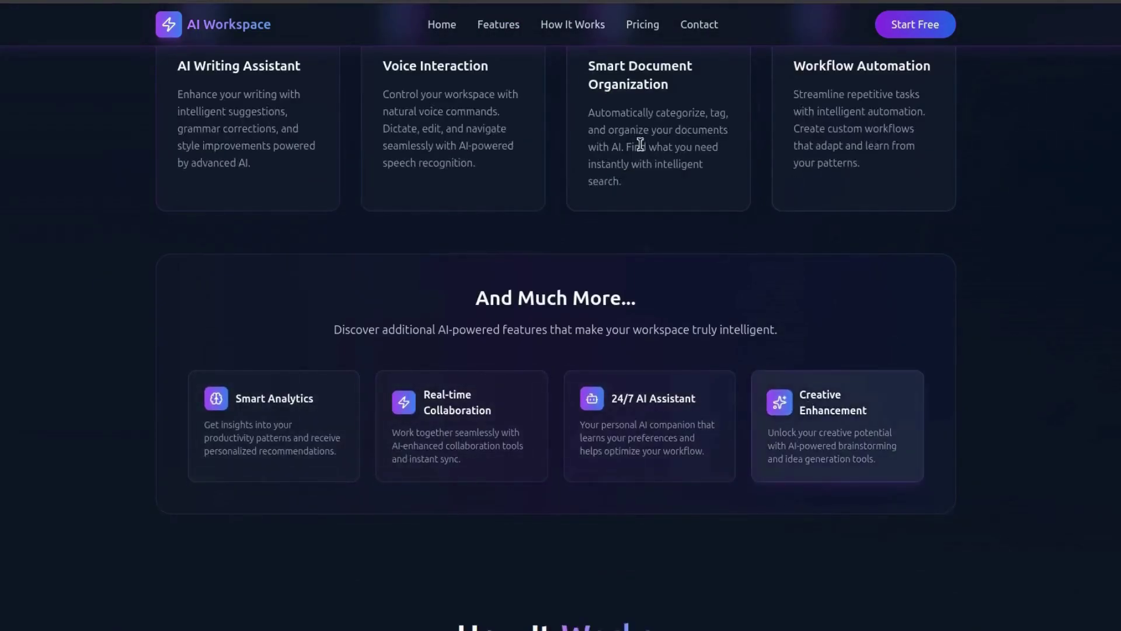
{"action": "scroll", "coordinate": [652, 118], "scroll_direction": "down", "scroll_amount": 2}
{"action": "scroll", "coordinate": [659, 176], "scroll_direction": "down", "scroll_amount": 5}
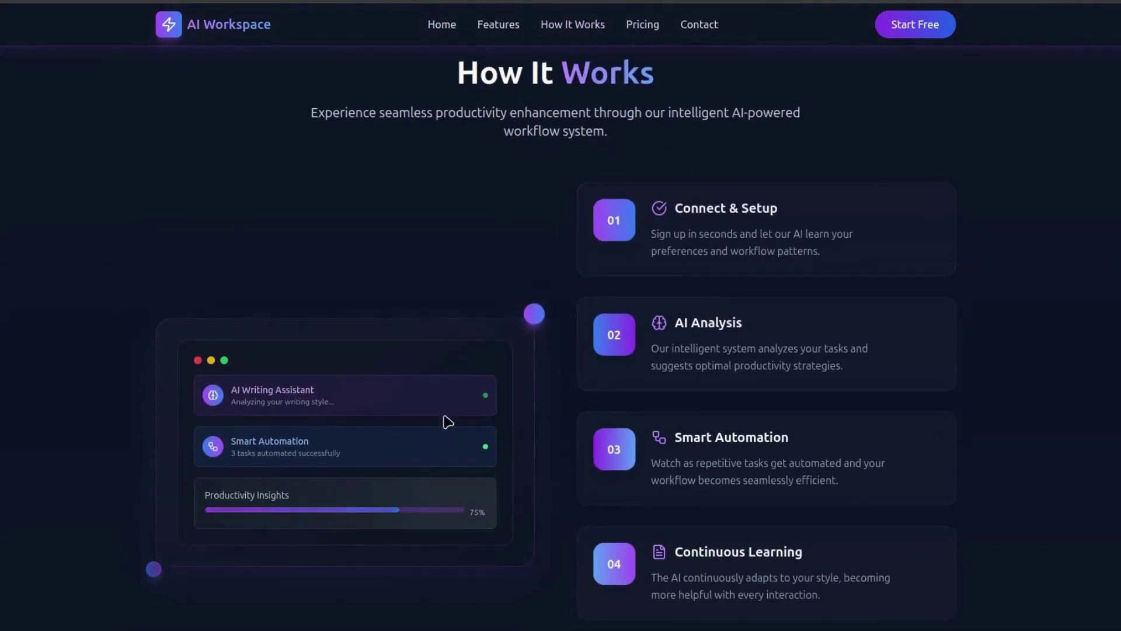
{"action": "scroll", "coordinate": [676, 527], "scroll_direction": "down", "scroll_amount": 2}
{"action": "scroll", "coordinate": [676, 526], "scroll_direction": "down", "scroll_amount": 5}
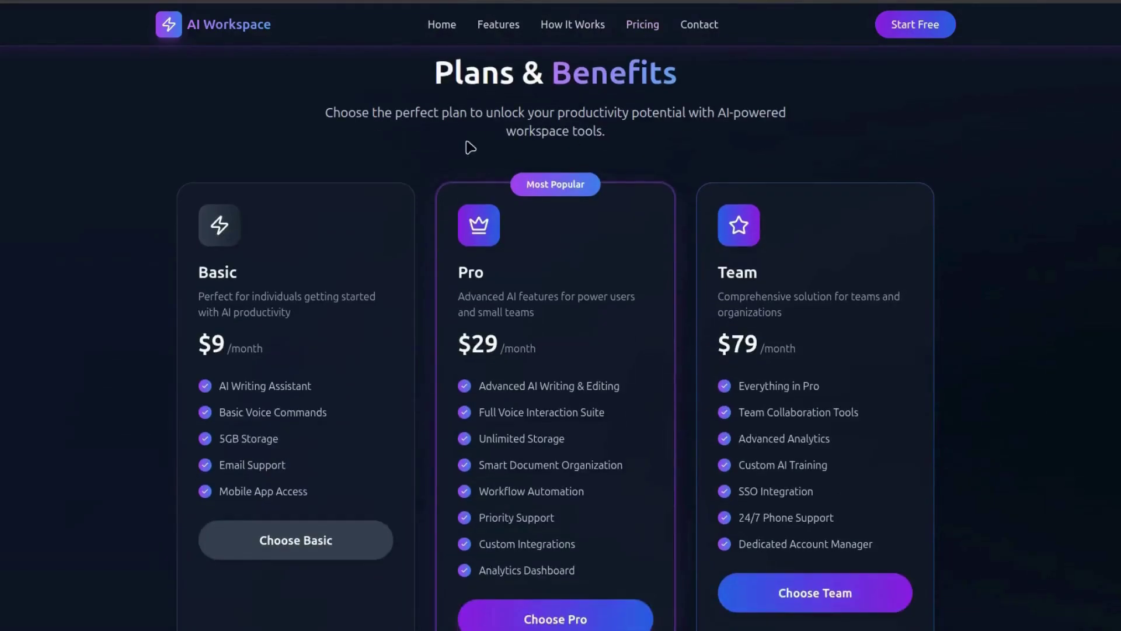
{"action": "scroll", "coordinate": [341, 302], "scroll_direction": "down", "scroll_amount": 1}
{"action": "scroll", "coordinate": [509, 462], "scroll_direction": "down", "scroll_amount": 2}
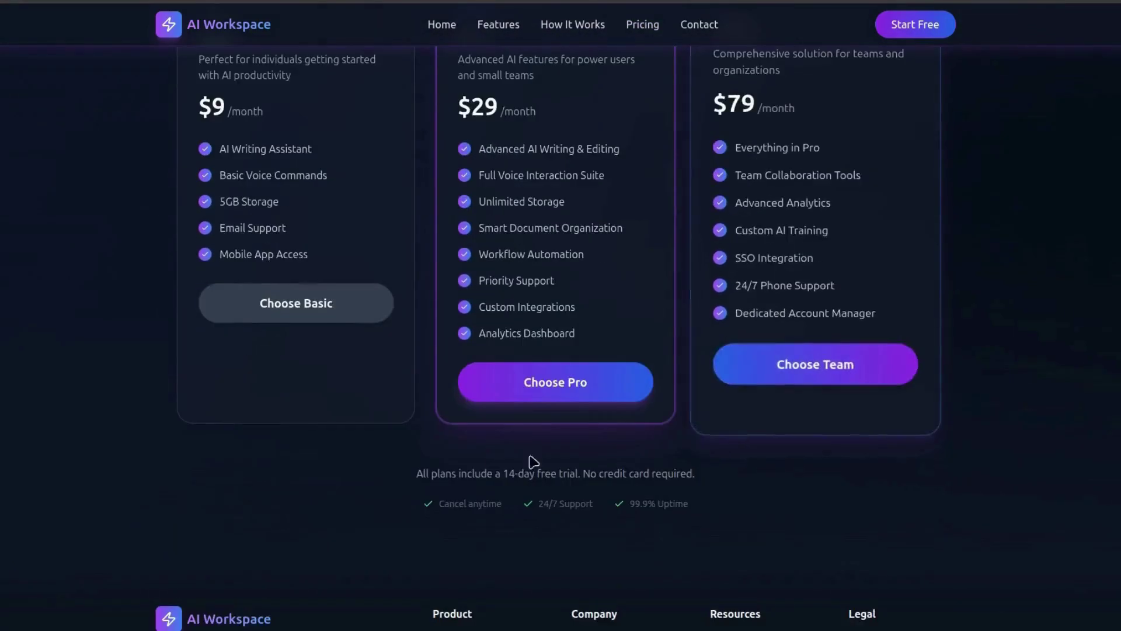
{"action": "scroll", "coordinate": [671, 41], "scroll_direction": "down", "scroll_amount": 1}
{"action": "scroll", "coordinate": [696, 27], "scroll_direction": "down", "scroll_amount": 1}
{"action": "scroll", "coordinate": [246, 302], "scroll_direction": "down", "scroll_amount": 1}
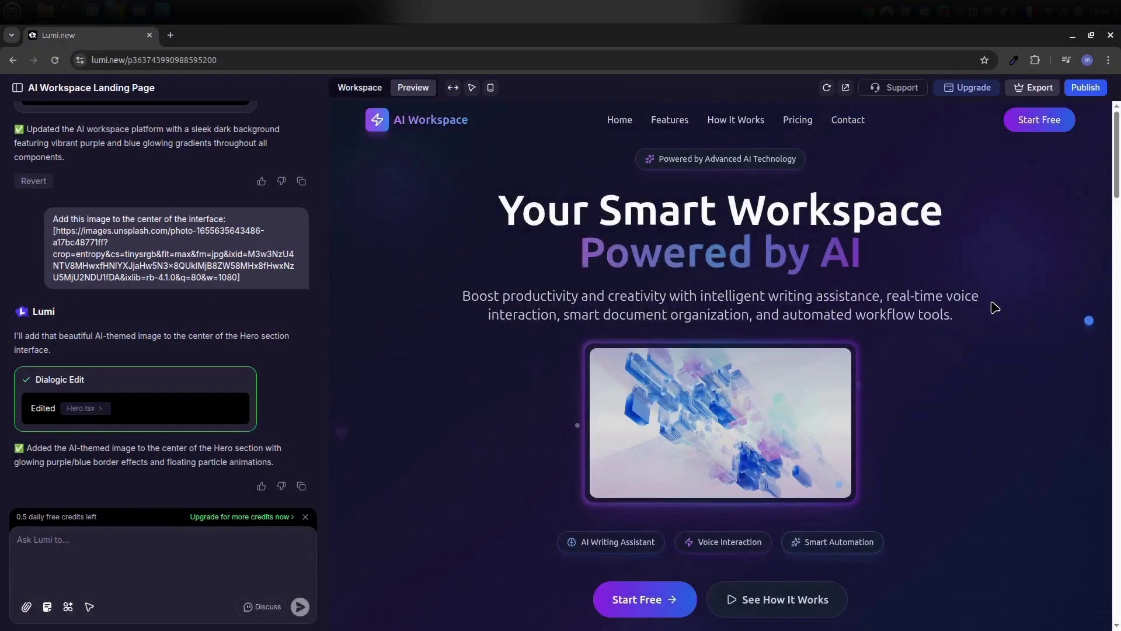
{"action": "scroll", "coordinate": [963, 306], "scroll_direction": "down", "scroll_amount": 3}
{"action": "scroll", "coordinate": [992, 307], "scroll_direction": "down", "scroll_amount": 4}
{"action": "scroll", "coordinate": [993, 306], "scroll_direction": "down", "scroll_amount": 4}
{"action": "scroll", "coordinate": [992, 306], "scroll_direction": "down", "scroll_amount": 4}
{"action": "scroll", "coordinate": [993, 305], "scroll_direction": "down", "scroll_amount": 5}
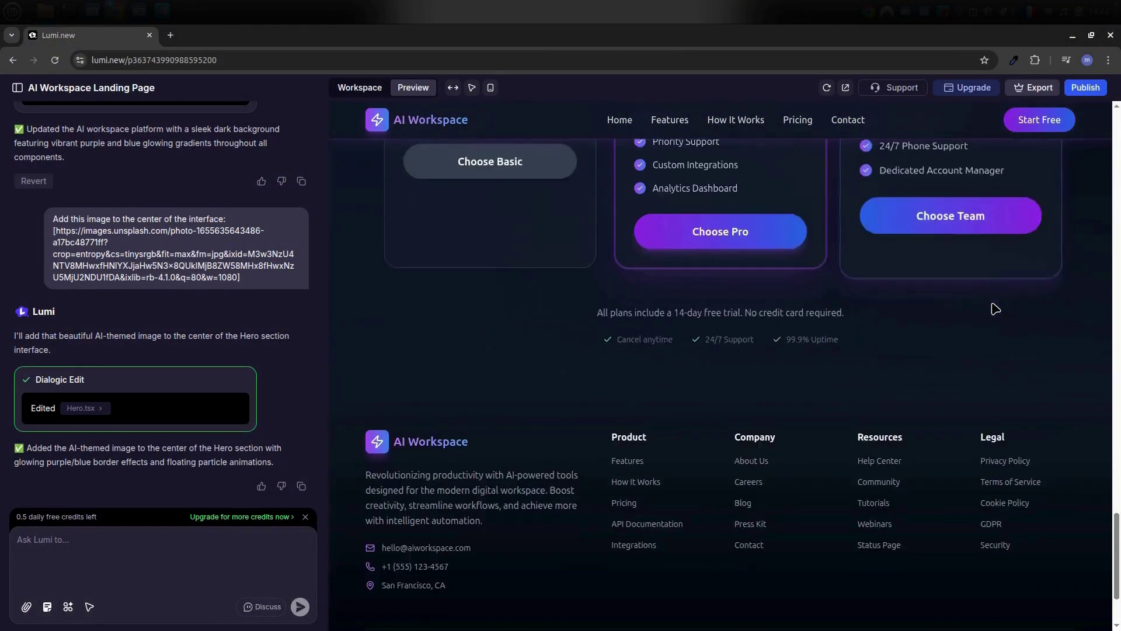
{"action": "scroll", "coordinate": [993, 306], "scroll_direction": "down", "scroll_amount": 2}
{"action": "scroll", "coordinate": [993, 307], "scroll_direction": "up", "scroll_amount": 5}
{"action": "scroll", "coordinate": [993, 306], "scroll_direction": "up", "scroll_amount": 8}
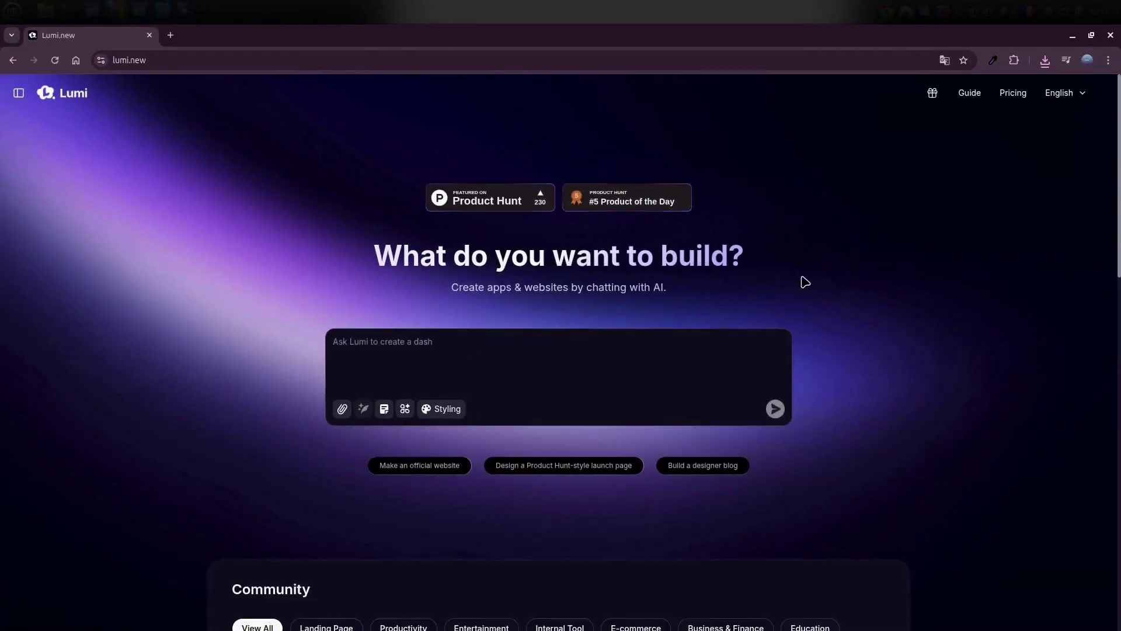
{"action": "scroll", "coordinate": [869, 292], "scroll_direction": "down", "scroll_amount": 2}
{"action": "scroll", "coordinate": [869, 292], "scroll_direction": "down", "scroll_amount": 3}
{"action": "scroll", "coordinate": [928, 315], "scroll_direction": "up", "scroll_amount": 2}
{"action": "scroll", "coordinate": [927, 316], "scroll_direction": "up", "scroll_amount": 3}
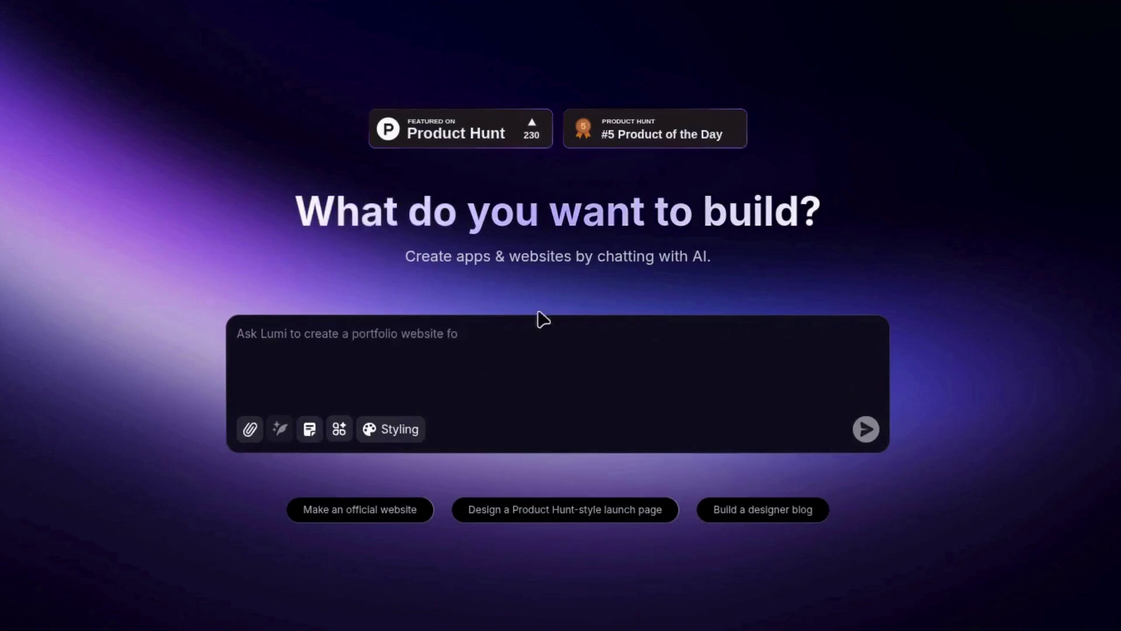
Place the cursor in the empty build prompt on the lumi.new home page
{"action": "left_click", "coordinate": [645, 369]}
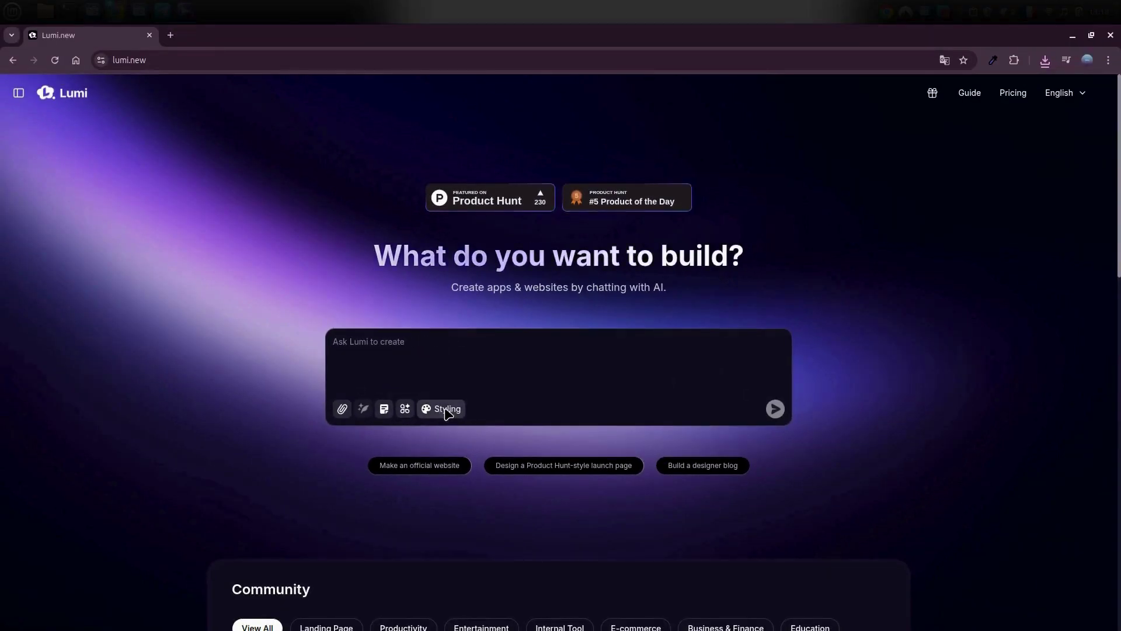
{"action": "left_click", "coordinate": [443, 406]}
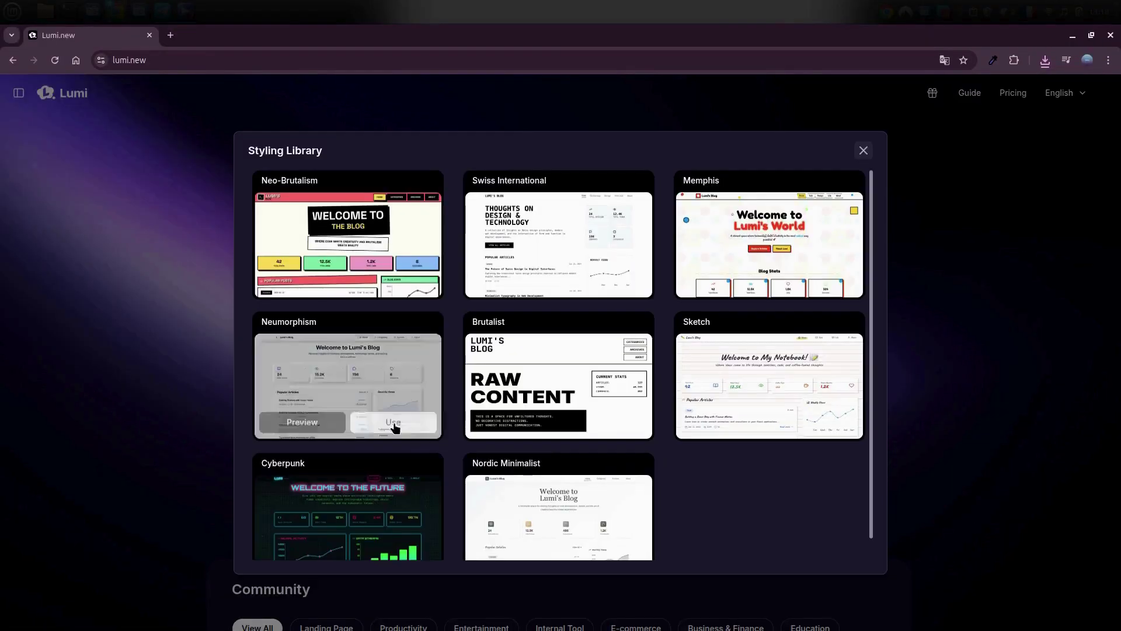
{"action": "mouse_move", "coordinate": [769, 377]}
{"action": "scroll", "coordinate": [735, 365], "scroll_direction": "down", "scroll_amount": 1}
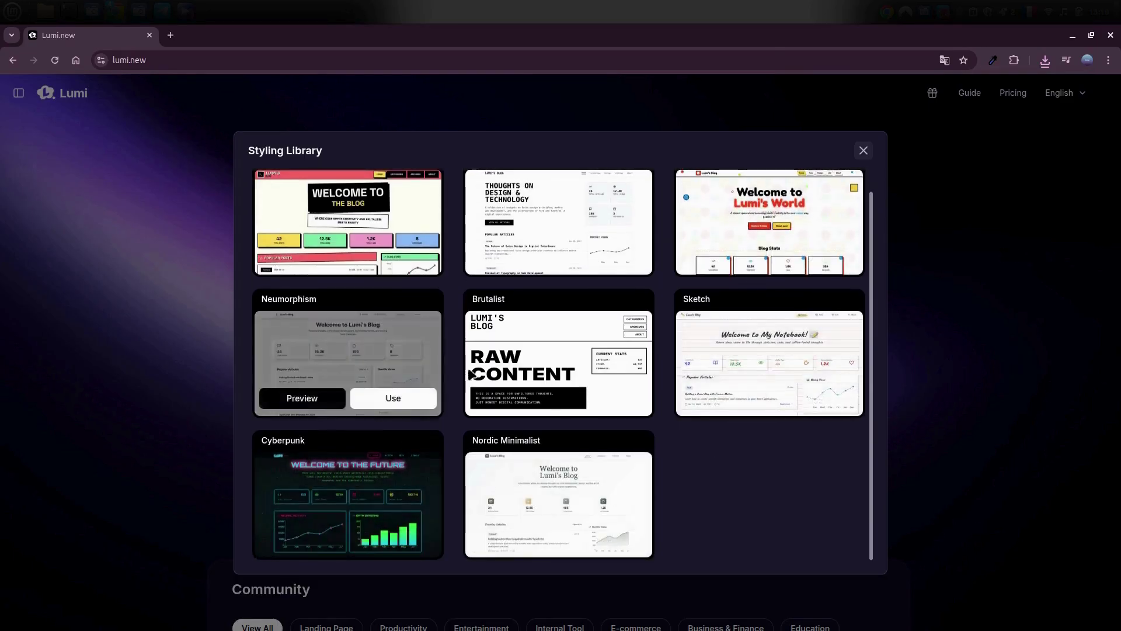
{"action": "scroll", "coordinate": [561, 377], "scroll_direction": "up", "scroll_amount": 1}
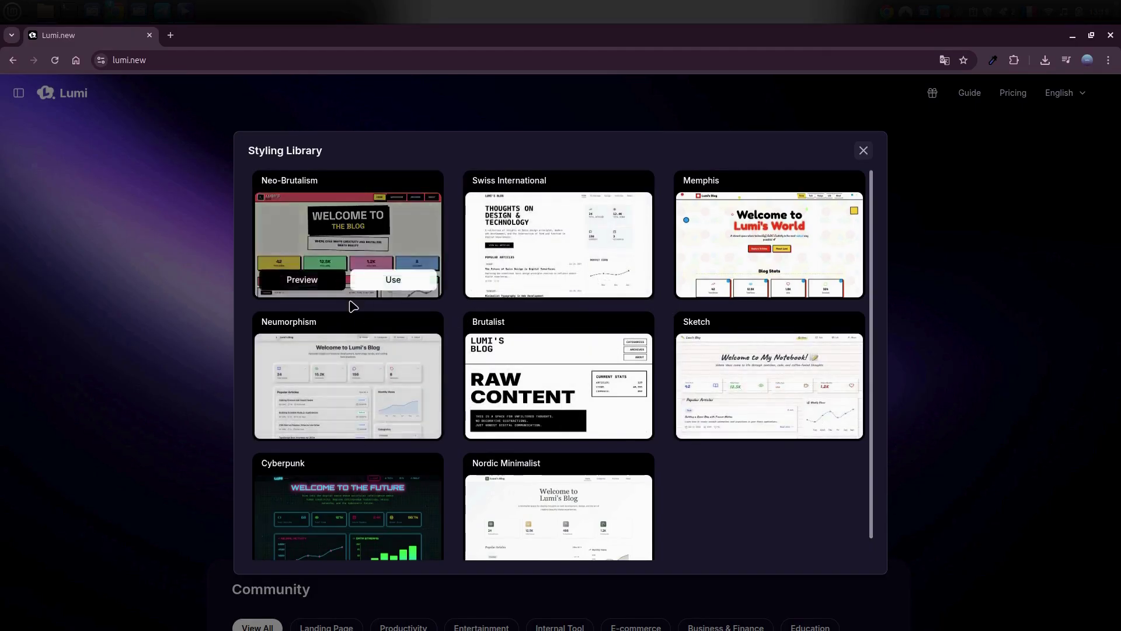
{"action": "mouse_move", "coordinate": [348, 233]}
{"action": "left_click", "coordinate": [330, 186]}
Preview and close the Neo-Brutalism, Cyberpunk and Memphis style samples in turn
{"action": "left_click", "coordinate": [308, 287]}
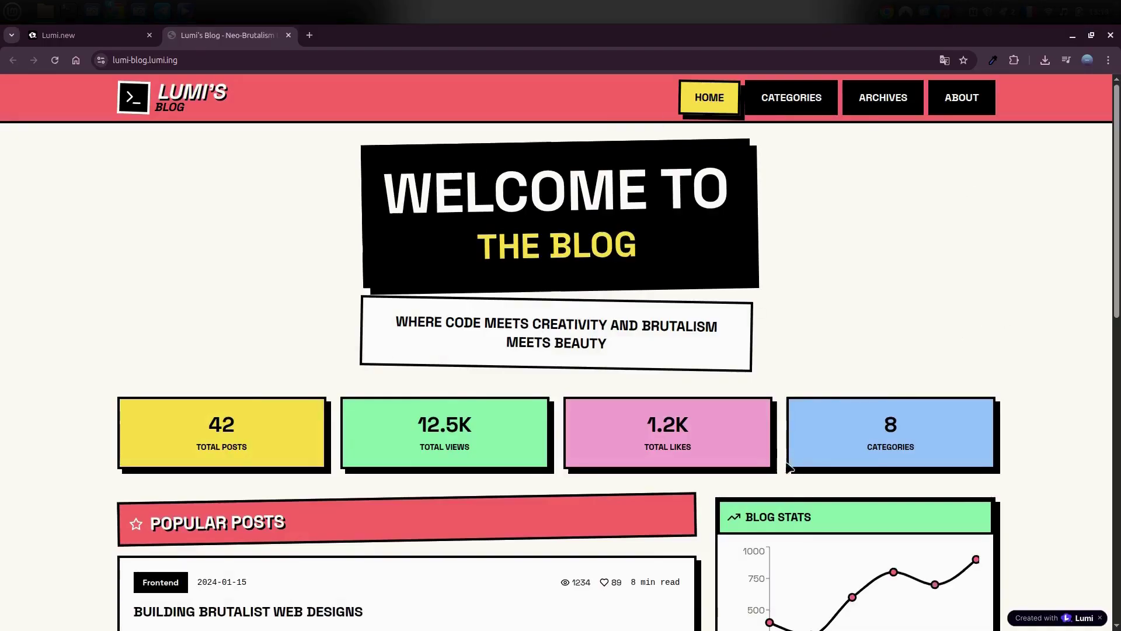
{"action": "scroll", "coordinate": [893, 438], "scroll_direction": "down", "scroll_amount": 2}
{"action": "scroll", "coordinate": [980, 415], "scroll_direction": "down", "scroll_amount": 3}
{"action": "scroll", "coordinate": [980, 416], "scroll_direction": "down", "scroll_amount": 2}
{"action": "scroll", "coordinate": [981, 416], "scroll_direction": "down", "scroll_amount": 3}
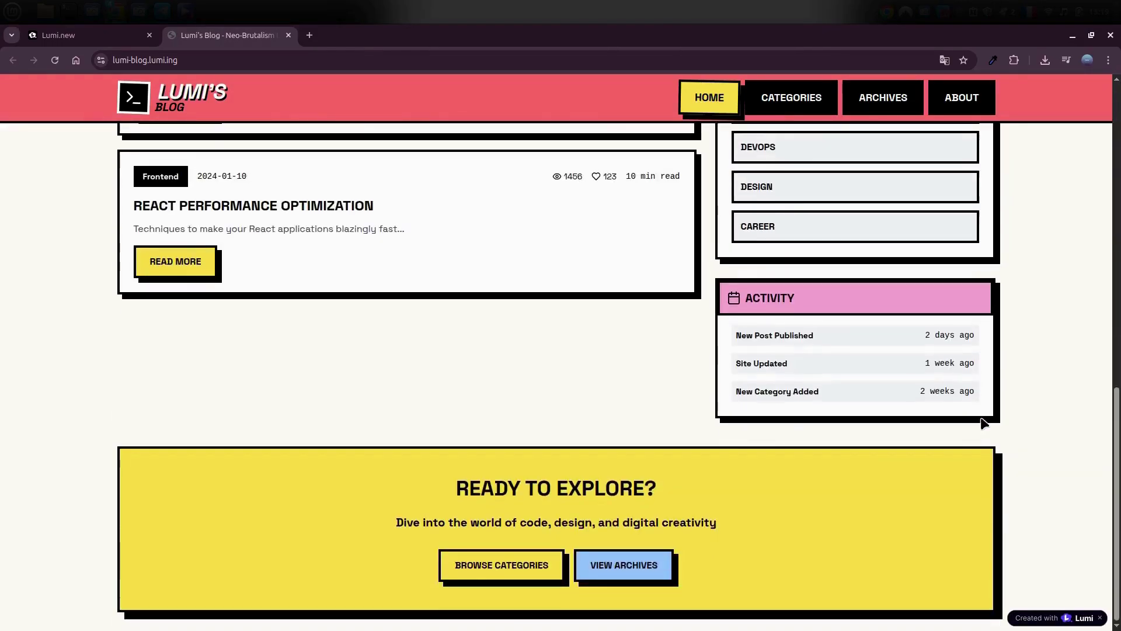
{"action": "scroll", "coordinate": [980, 421], "scroll_direction": "up", "scroll_amount": 5}
{"action": "scroll", "coordinate": [981, 421], "scroll_direction": "up", "scroll_amount": 3}
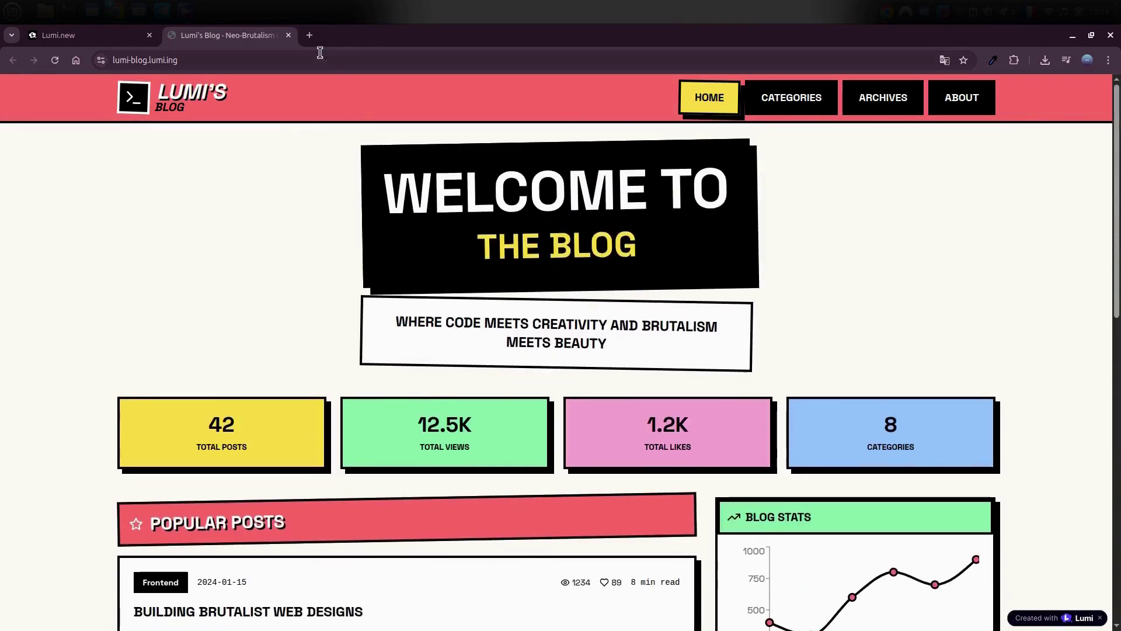
{"action": "left_click", "coordinate": [289, 35]}
{"action": "scroll", "coordinate": [309, 526], "scroll_direction": "down", "scroll_amount": 1}
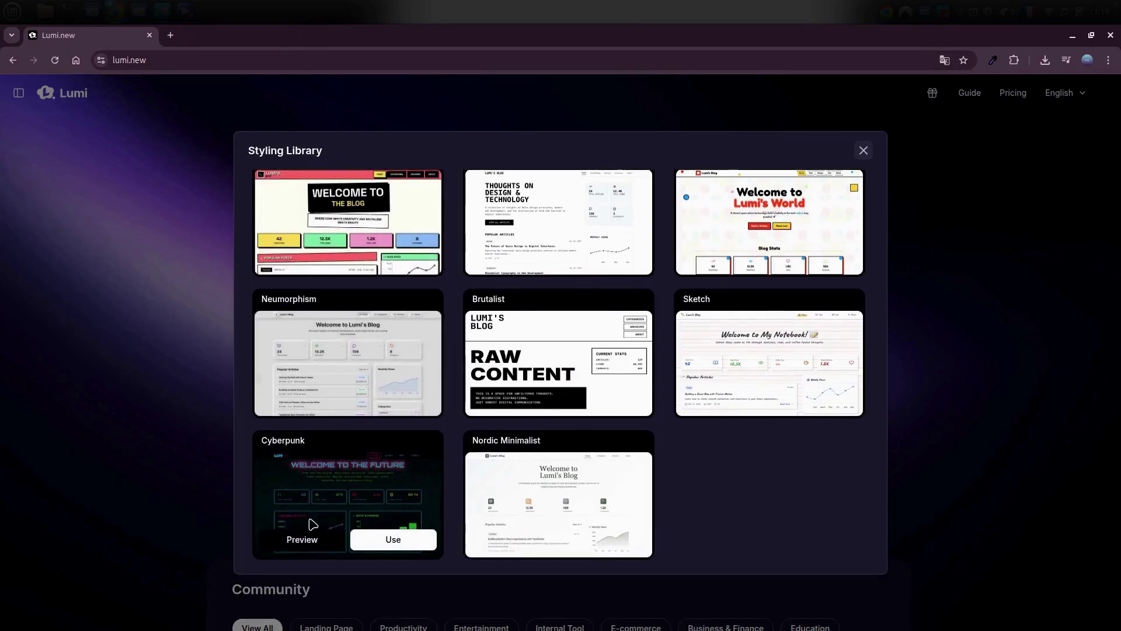
{"action": "left_click", "coordinate": [301, 540]}
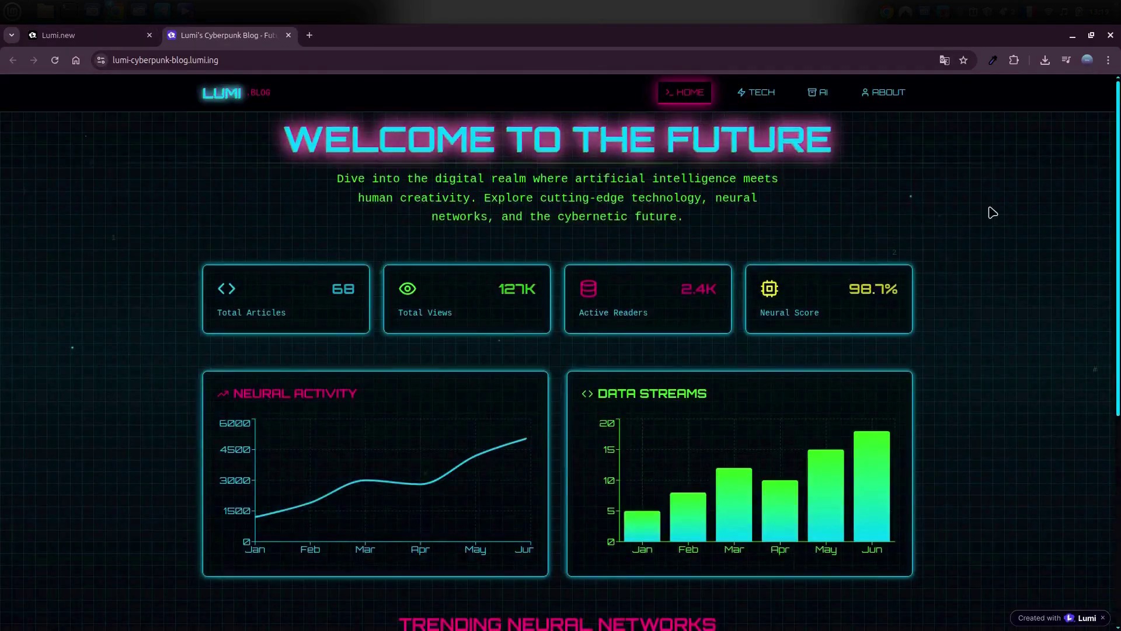
{"action": "scroll", "coordinate": [1000, 263], "scroll_direction": "down", "scroll_amount": 3}
{"action": "scroll", "coordinate": [1004, 292], "scroll_direction": "down", "scroll_amount": 2}
{"action": "scroll", "coordinate": [1017, 323], "scroll_direction": "up", "scroll_amount": 3}
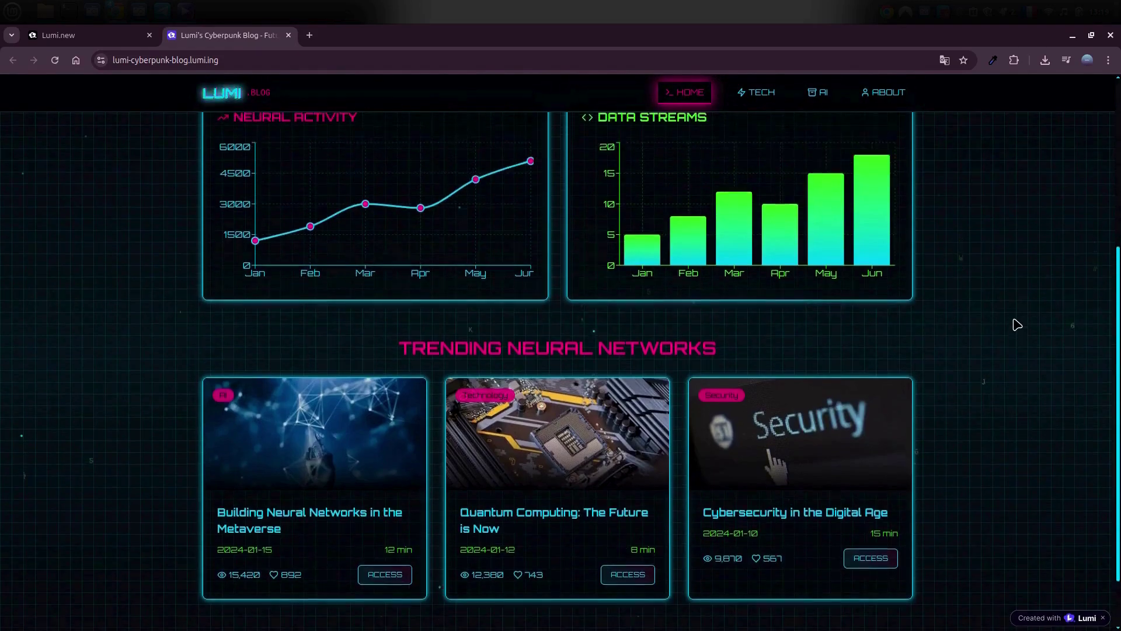
{"action": "scroll", "coordinate": [1017, 324], "scroll_direction": "up", "scroll_amount": 2}
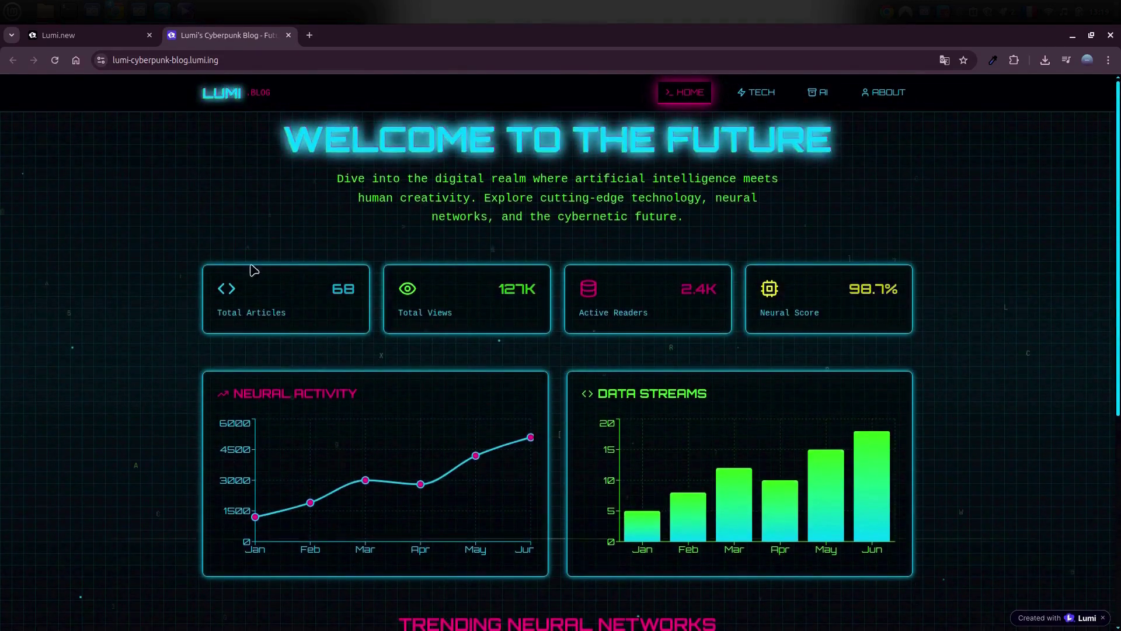
{"action": "left_click", "coordinate": [288, 35]}
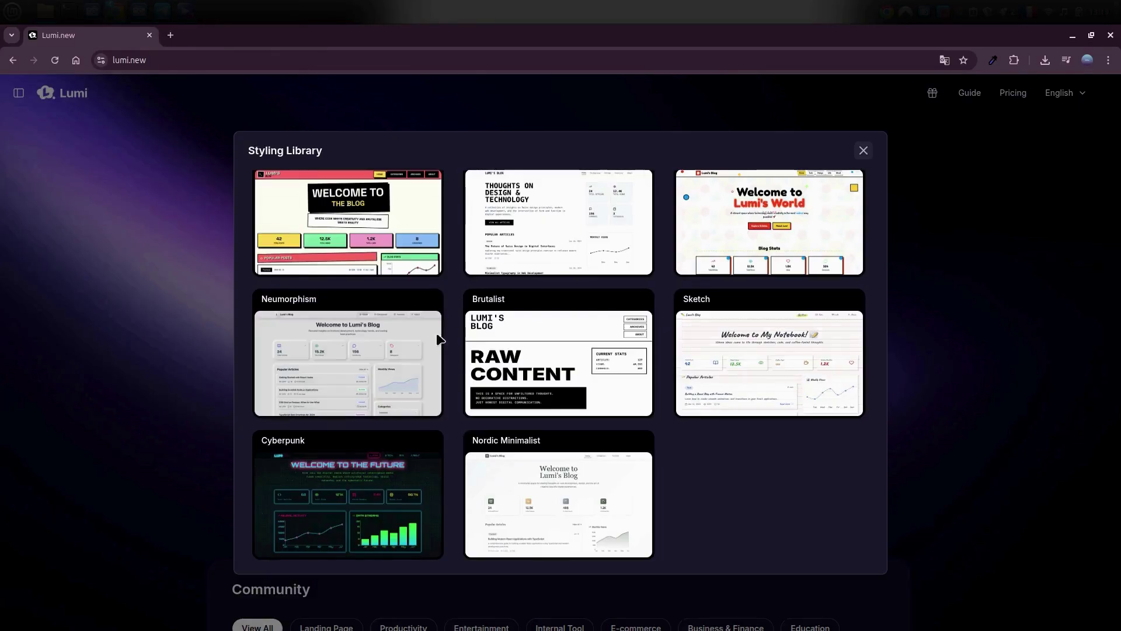
{"action": "scroll", "coordinate": [723, 453], "scroll_direction": "up", "scroll_amount": 1}
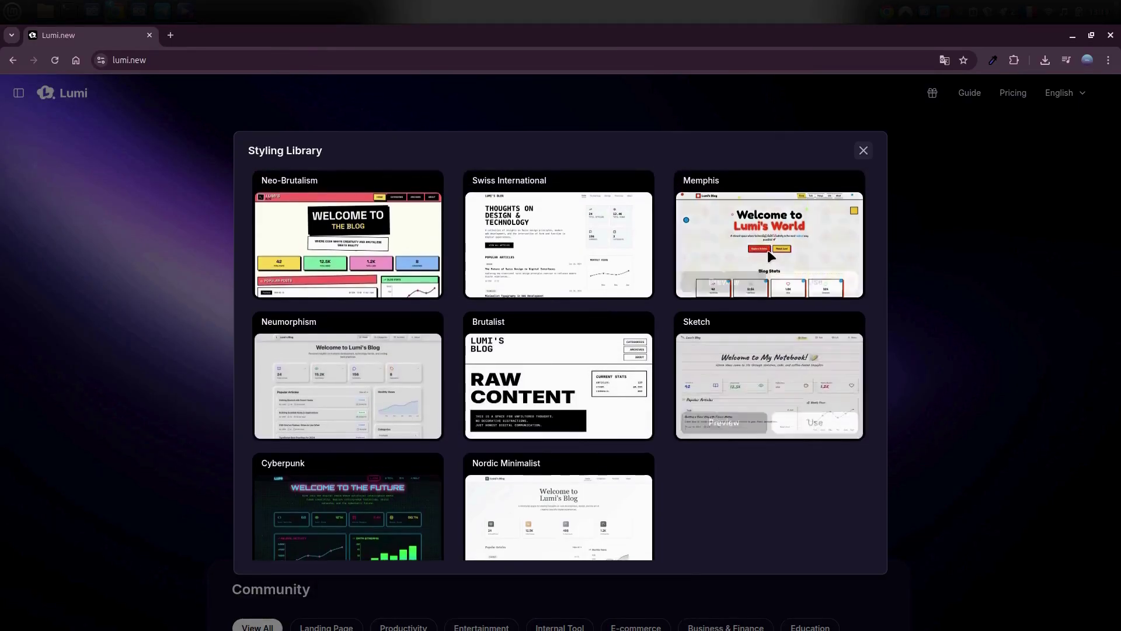
{"action": "left_click", "coordinate": [738, 279]}
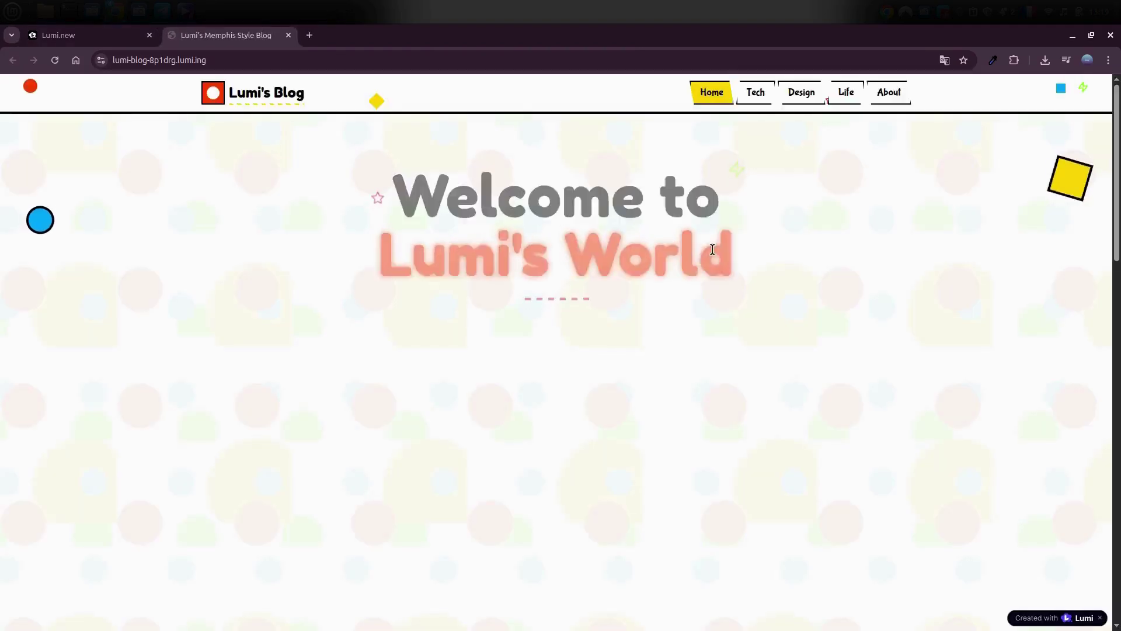
{"action": "scroll", "coordinate": [816, 289], "scroll_direction": "down", "scroll_amount": 2}
{"action": "scroll", "coordinate": [819, 290], "scroll_direction": "down", "scroll_amount": 2}
{"action": "scroll", "coordinate": [819, 284], "scroll_direction": "down", "scroll_amount": 5}
{"action": "scroll", "coordinate": [819, 284], "scroll_direction": "down", "scroll_amount": 1}
{"action": "scroll", "coordinate": [819, 284], "scroll_direction": "down", "scroll_amount": 4}
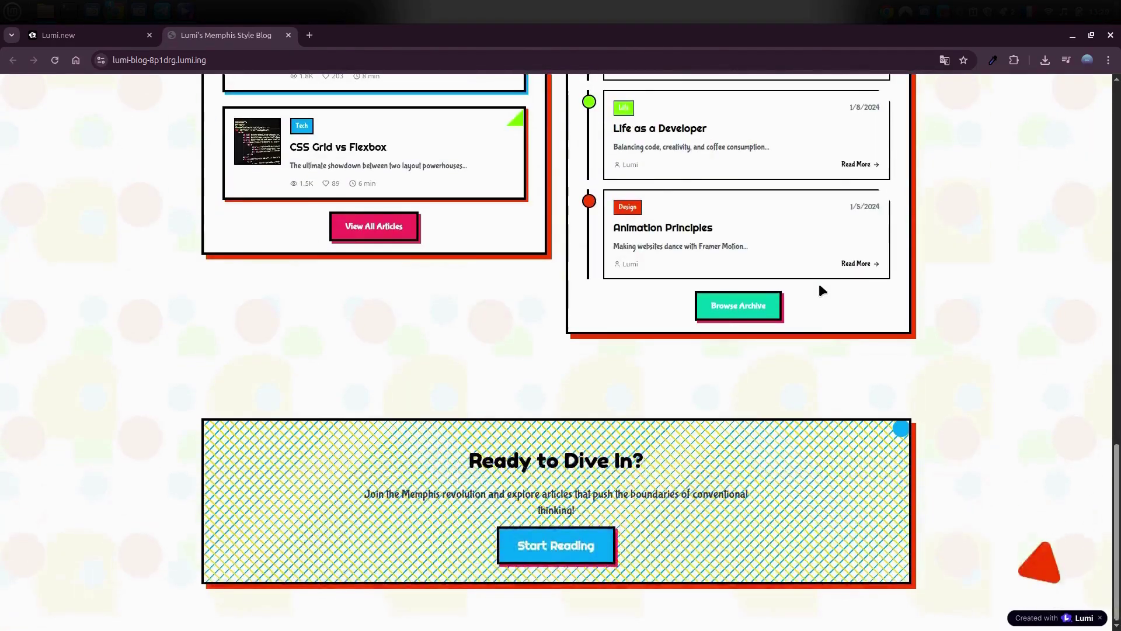
{"action": "scroll", "coordinate": [946, 347], "scroll_direction": "up", "scroll_amount": 5}
{"action": "scroll", "coordinate": [946, 347], "scroll_direction": "up", "scroll_amount": 3}
{"action": "scroll", "coordinate": [946, 347], "scroll_direction": "up", "scroll_amount": 5}
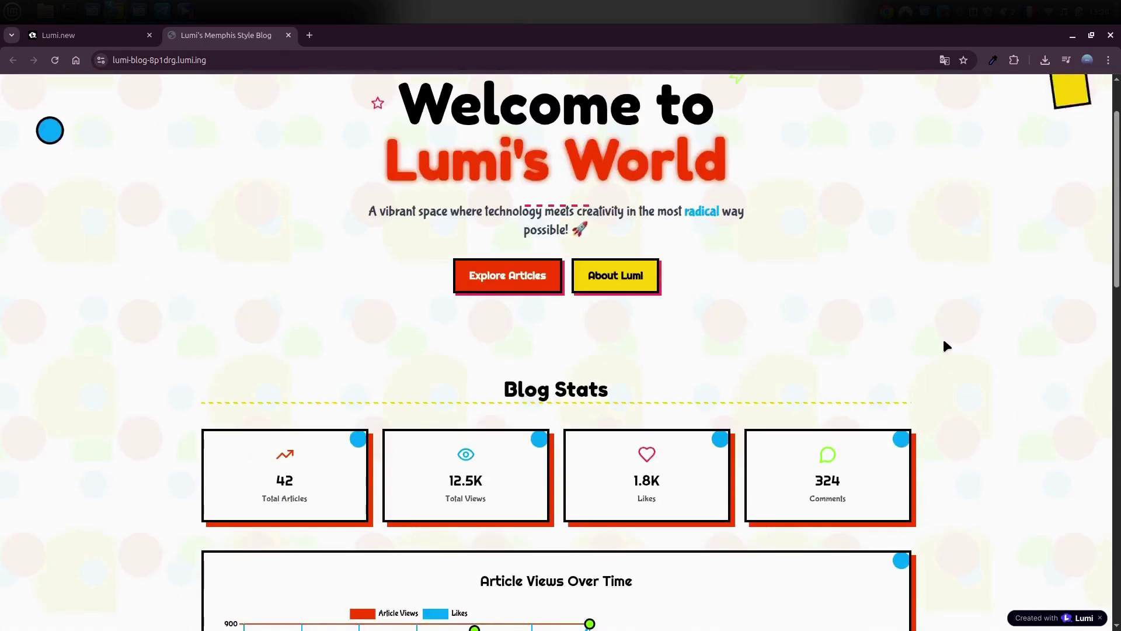
{"action": "left_click", "coordinate": [288, 35]}
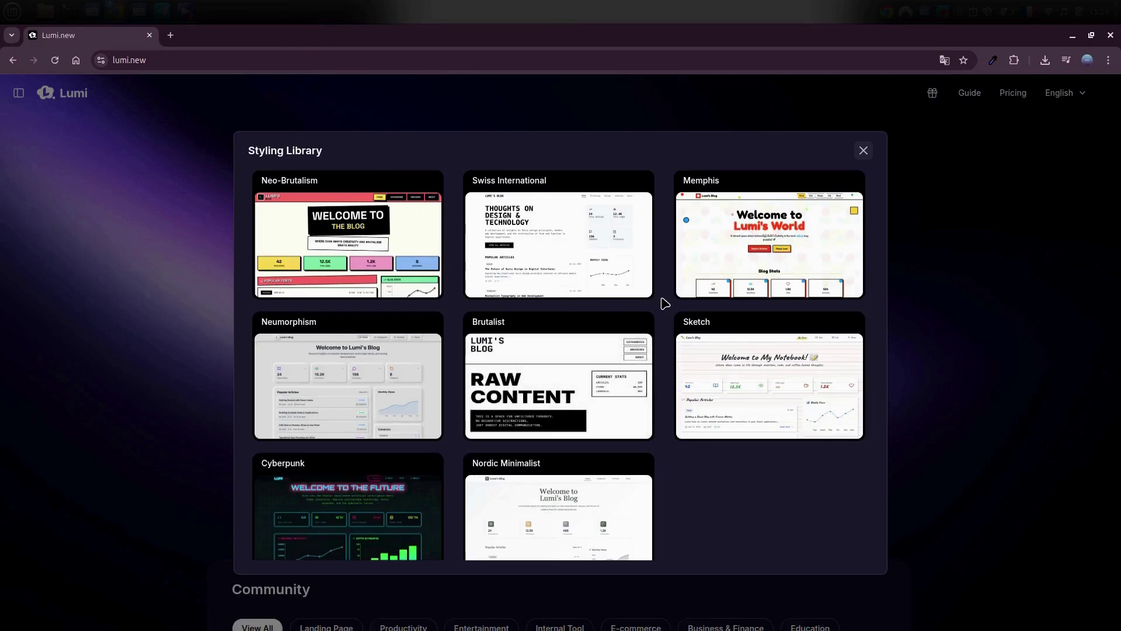
{"action": "left_click", "coordinate": [863, 151]}
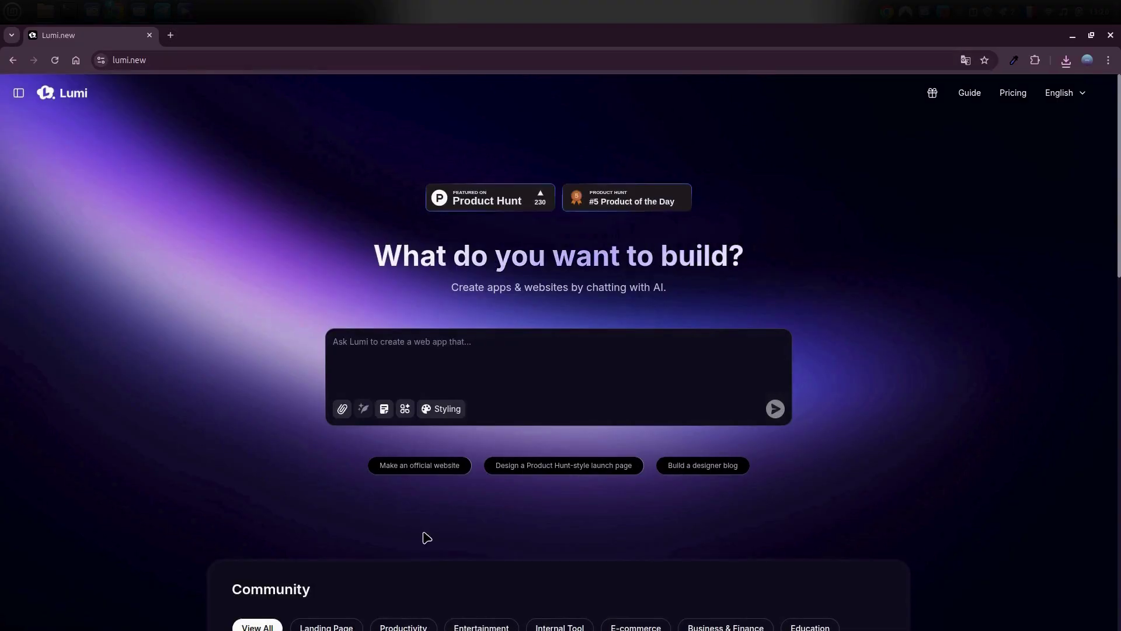
{"action": "left_click", "coordinate": [406, 409]}
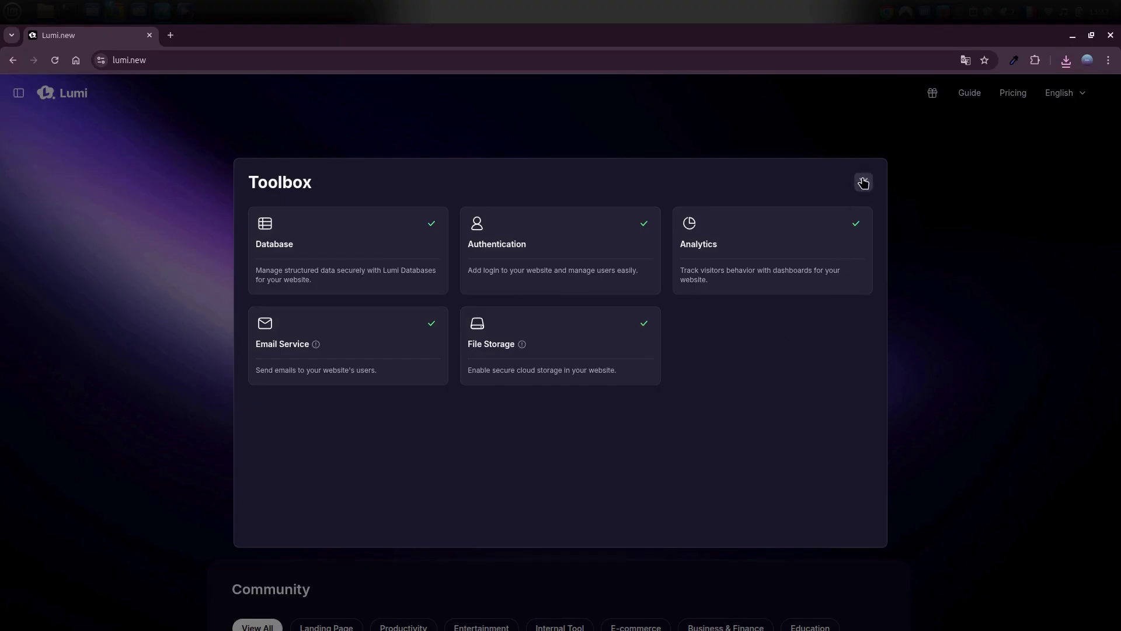
{"action": "left_click", "coordinate": [863, 183]}
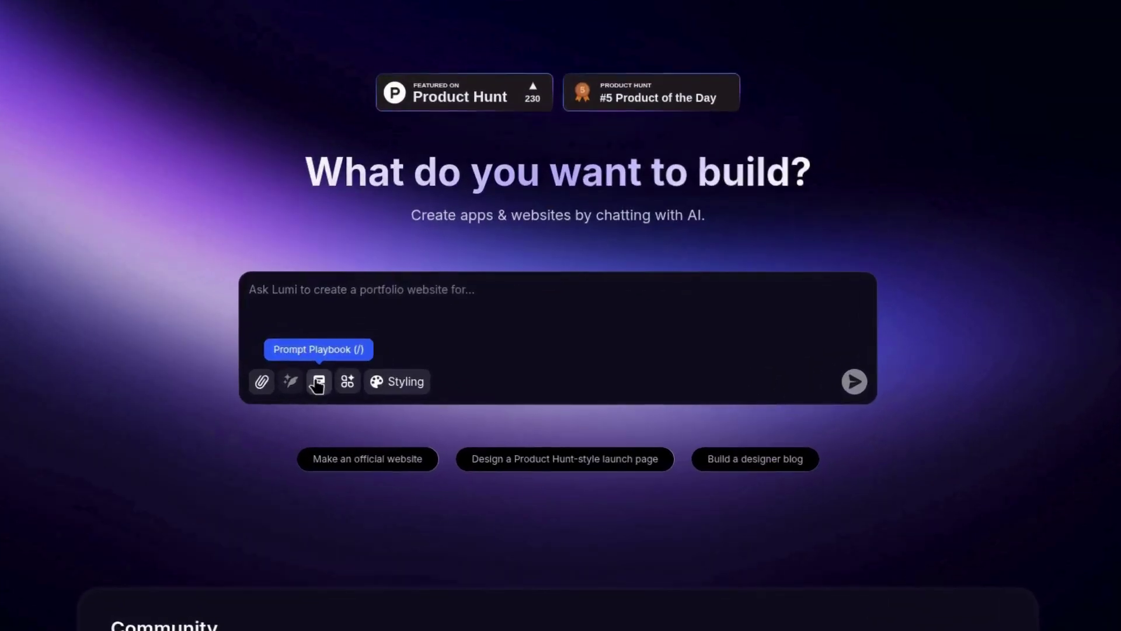
{"action": "left_click", "coordinate": [384, 408]}
{"action": "left_click", "coordinate": [318, 382]}
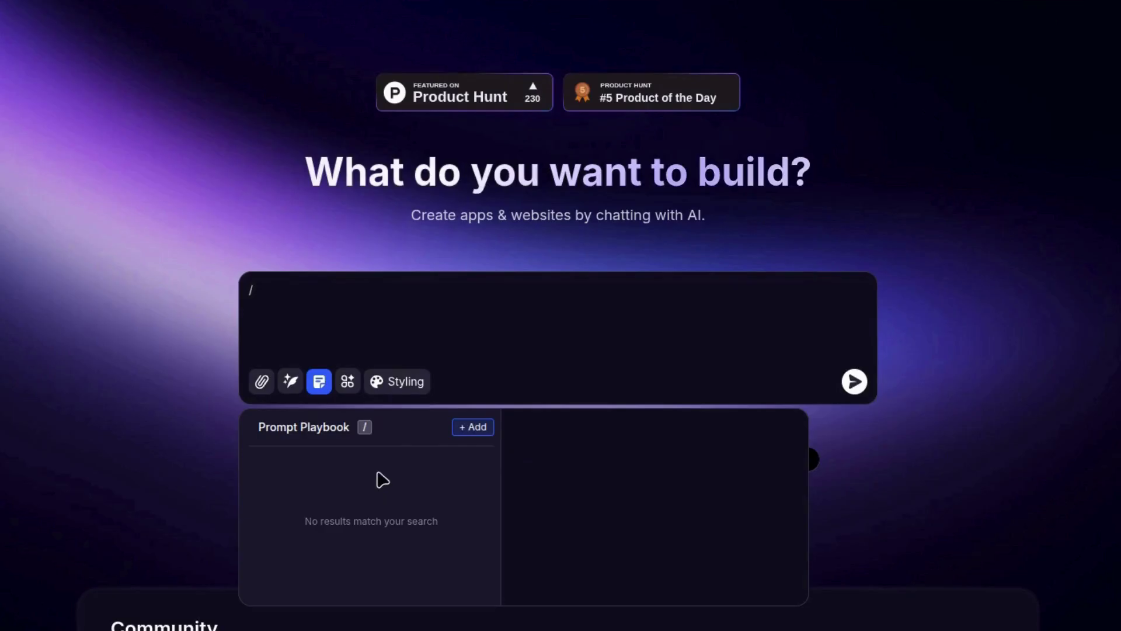
{"action": "key", "text": "BackSpace"}
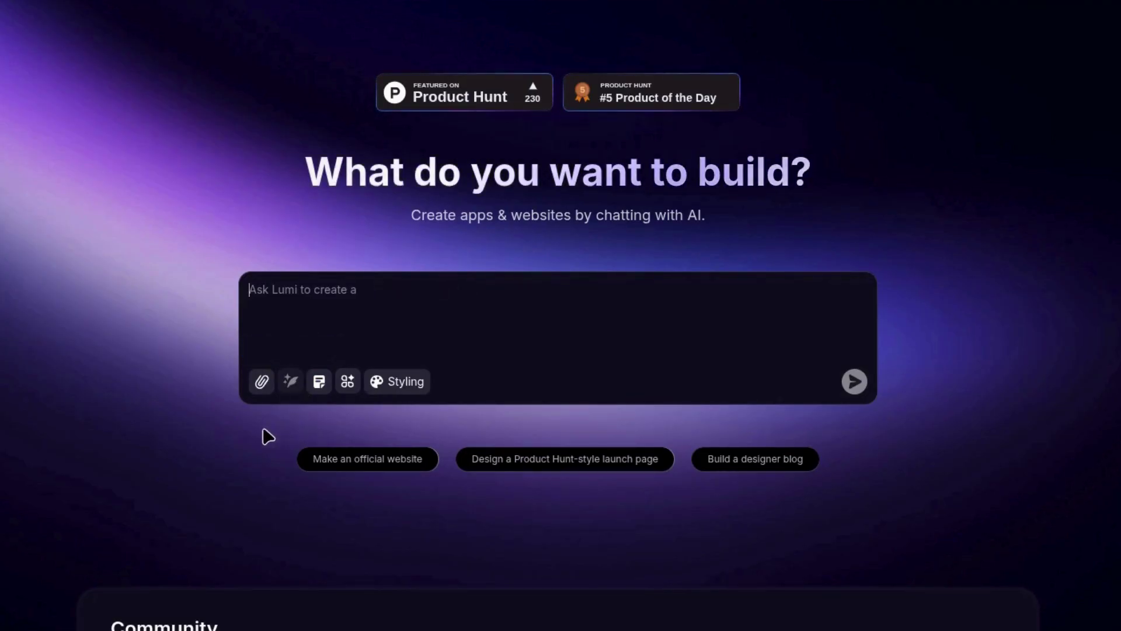
{"action": "left_click", "coordinate": [261, 384]}
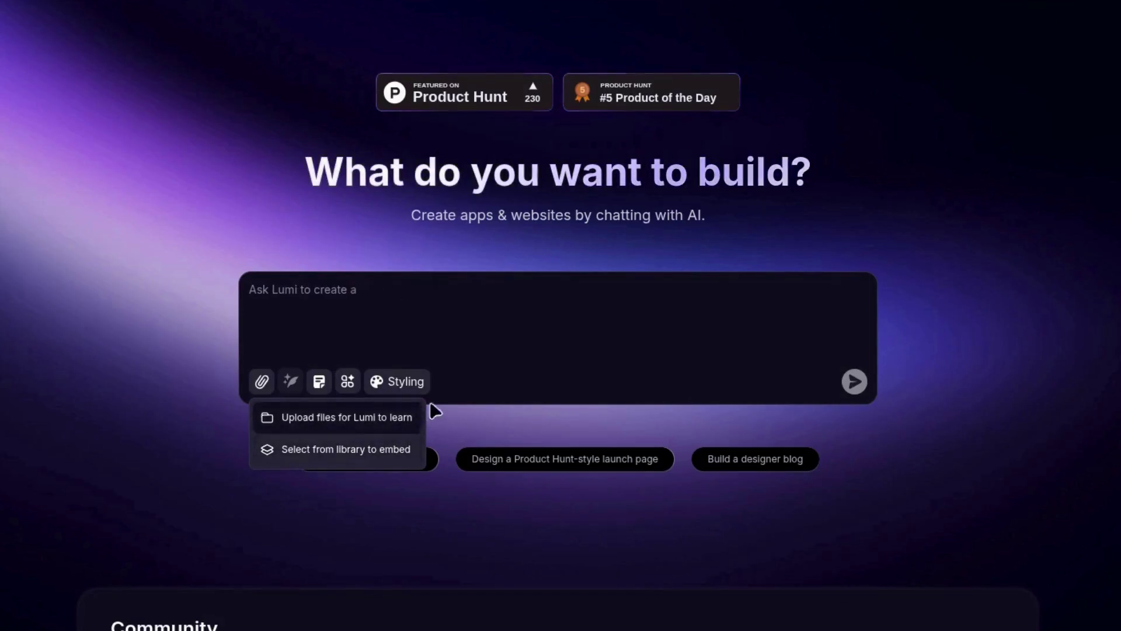
{"action": "left_click", "coordinate": [448, 419]}
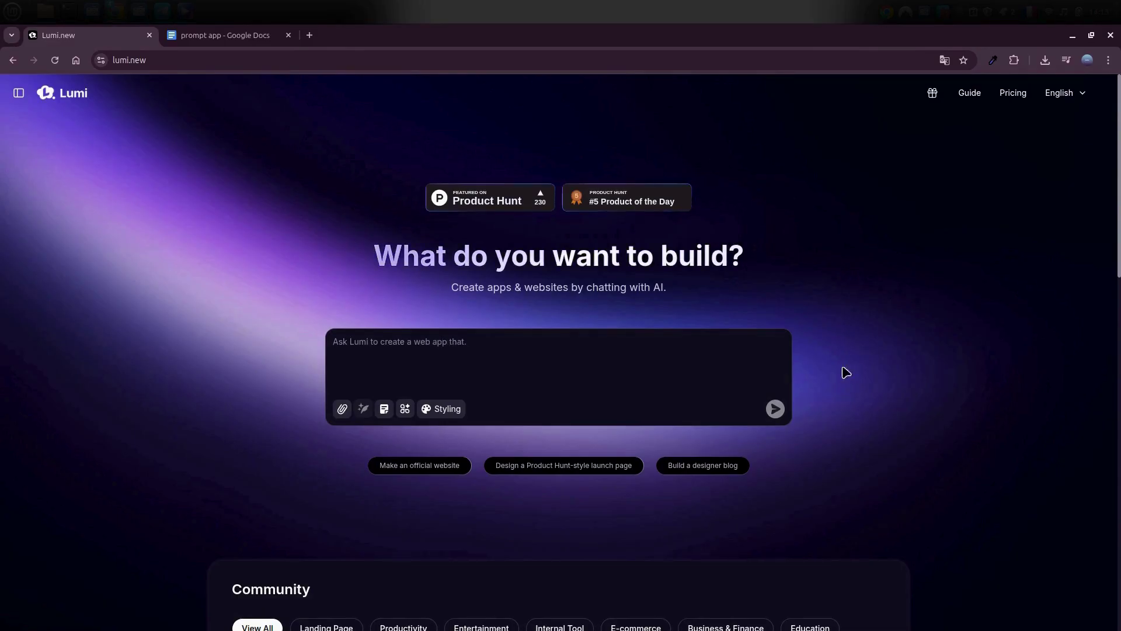
Review the 'AI for Everything' spec in the prompt app document and select all of it
{"action": "left_click", "coordinate": [234, 39]}
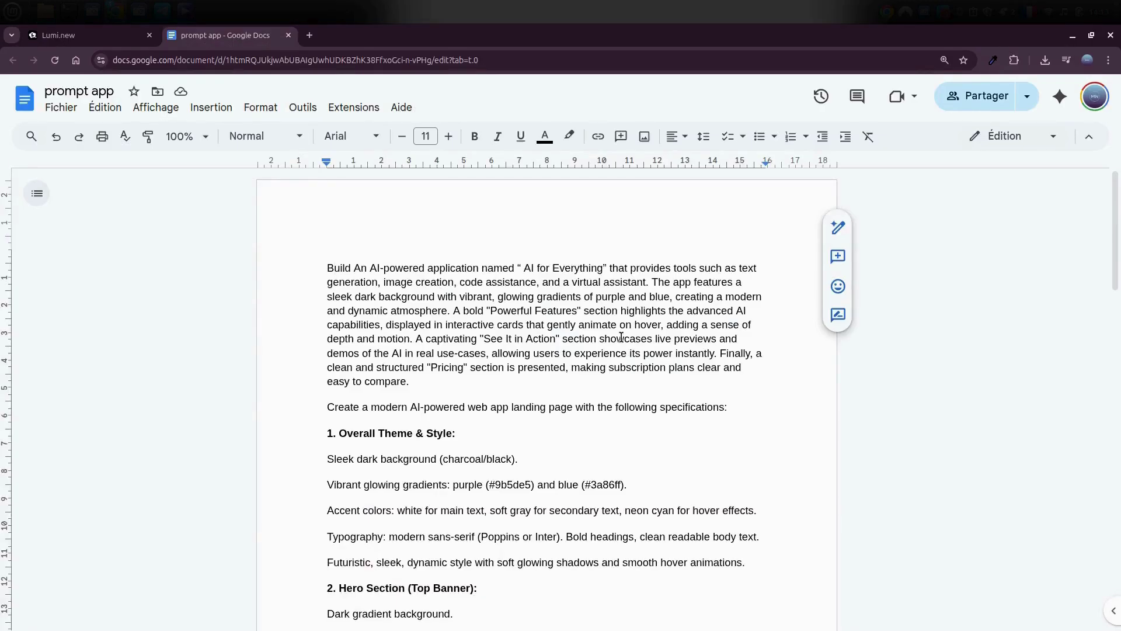
{"action": "scroll", "coordinate": [623, 348], "scroll_direction": "down", "scroll_amount": 2}
{"action": "scroll", "coordinate": [624, 350], "scroll_direction": "down", "scroll_amount": 2}
{"action": "scroll", "coordinate": [625, 357], "scroll_direction": "down", "scroll_amount": 3}
{"action": "scroll", "coordinate": [624, 357], "scroll_direction": "down", "scroll_amount": 2}
{"action": "scroll", "coordinate": [624, 356], "scroll_direction": "down", "scroll_amount": 2}
{"action": "scroll", "coordinate": [625, 356], "scroll_direction": "down", "scroll_amount": 2}
{"action": "scroll", "coordinate": [625, 356], "scroll_direction": "up", "scroll_amount": 2}
{"action": "scroll", "coordinate": [624, 356], "scroll_direction": "up", "scroll_amount": 2}
{"action": "scroll", "coordinate": [624, 356], "scroll_direction": "up", "scroll_amount": 2}
{"action": "scroll", "coordinate": [624, 356], "scroll_direction": "up", "scroll_amount": 2}
{"action": "scroll", "coordinate": [625, 356], "scroll_direction": "up", "scroll_amount": 1}
{"action": "scroll", "coordinate": [625, 356], "scroll_direction": "up", "scroll_amount": 2}
{"action": "scroll", "coordinate": [625, 356], "scroll_direction": "up", "scroll_amount": 2}
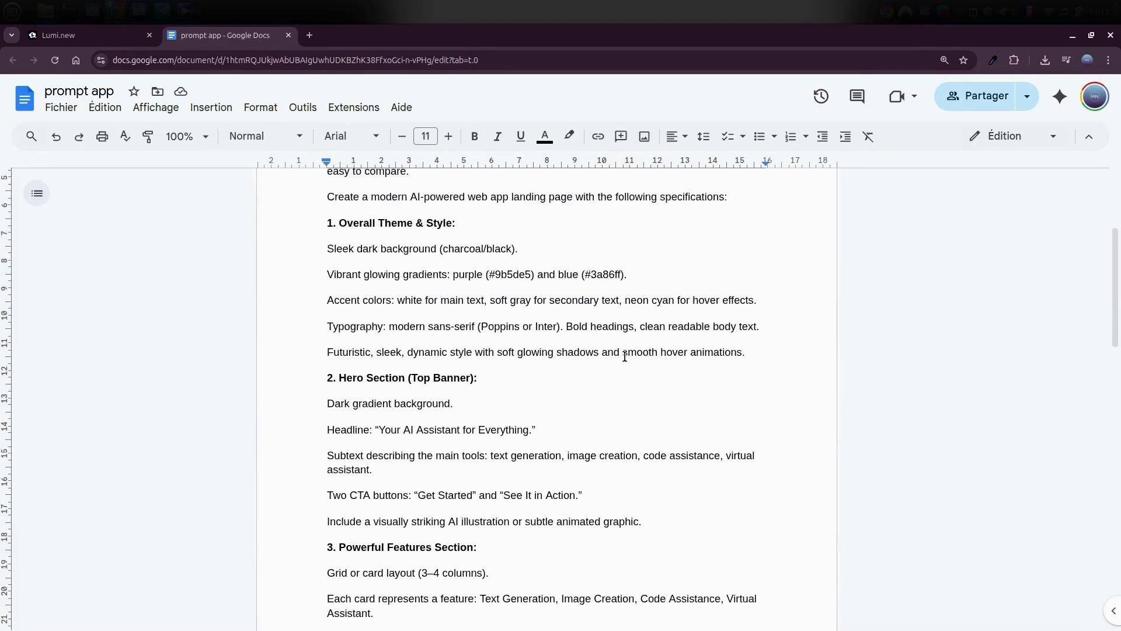
{"action": "scroll", "coordinate": [624, 355], "scroll_direction": "up", "scroll_amount": 1}
{"action": "scroll", "coordinate": [625, 355], "scroll_direction": "up", "scroll_amount": 2}
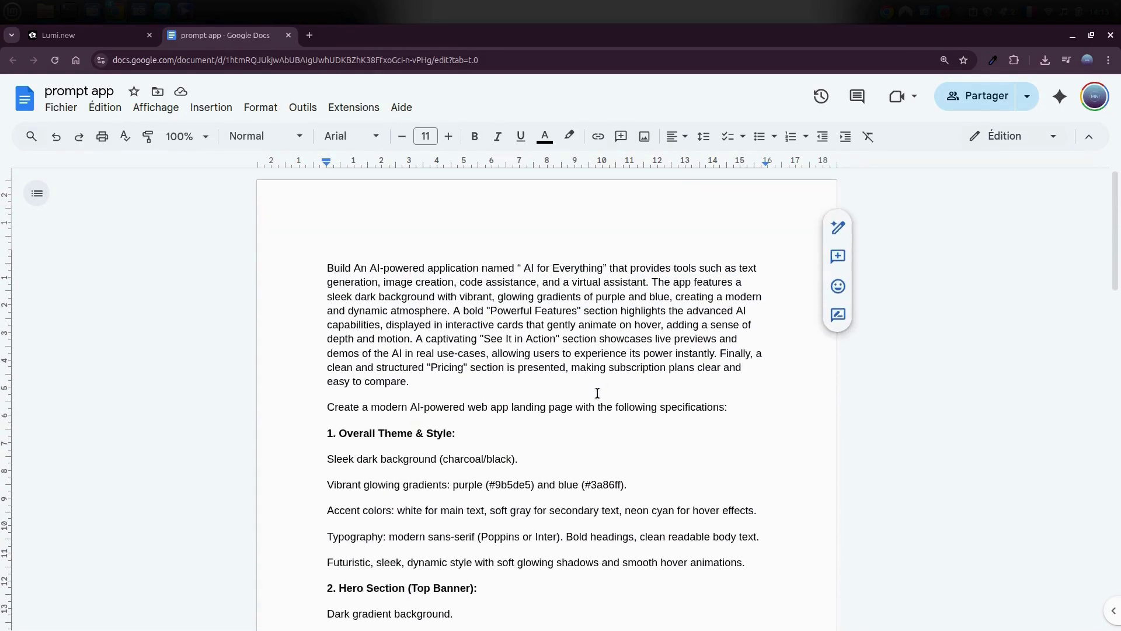
{"action": "left_click", "coordinate": [794, 410]}
{"action": "left_click_drag", "start_coordinate": [517, 267], "coordinate": [562, 267]}
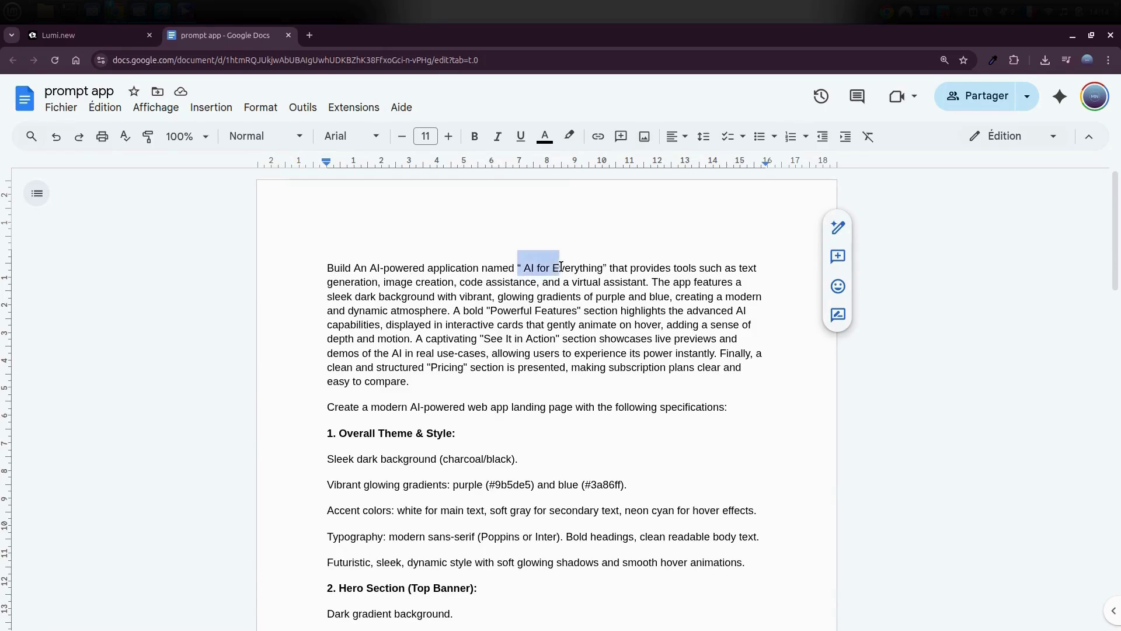
{"action": "left_click", "coordinate": [605, 266]}
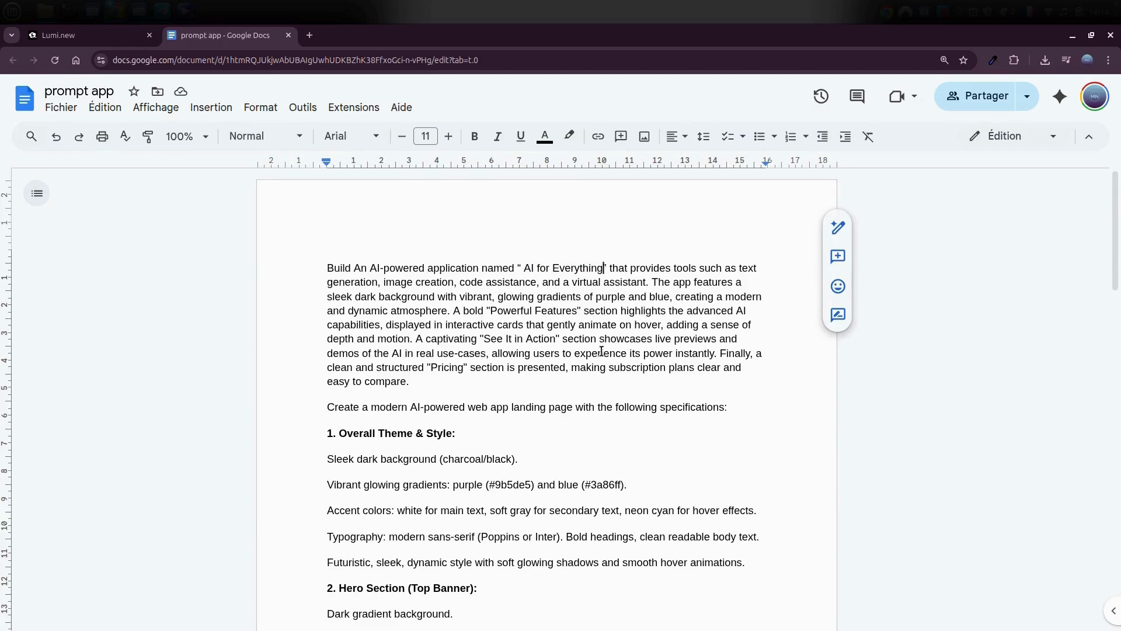
{"action": "scroll", "coordinate": [550, 384], "scroll_direction": "down", "scroll_amount": 3}
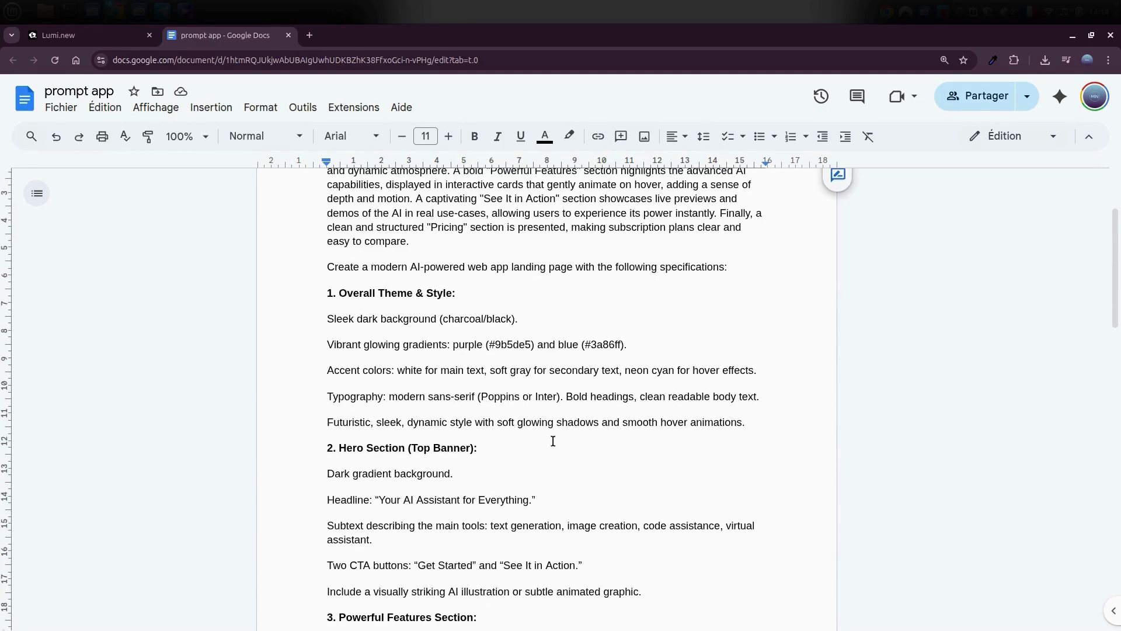
{"action": "scroll", "coordinate": [470, 400], "scroll_direction": "up", "scroll_amount": 3}
{"action": "key", "text": "ctrl+a"}
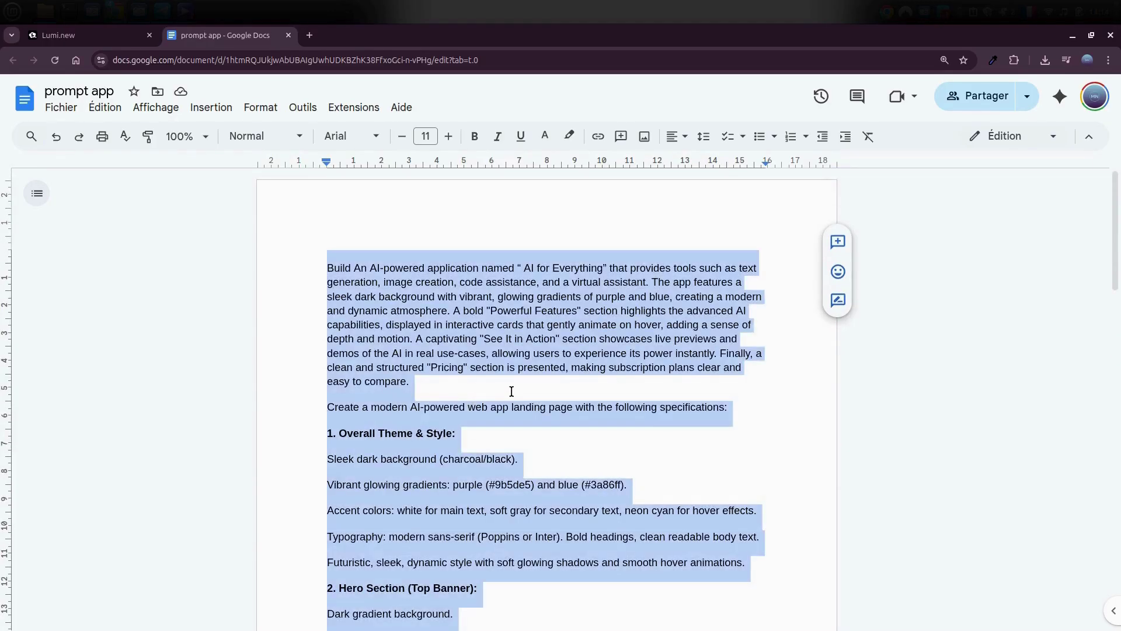
{"action": "scroll", "coordinate": [512, 391], "scroll_direction": "down", "scroll_amount": 5}
{"action": "scroll", "coordinate": [512, 391], "scroll_direction": "down", "scroll_amount": 5}
{"action": "scroll", "coordinate": [513, 391], "scroll_direction": "down", "scroll_amount": 3}
{"action": "scroll", "coordinate": [512, 391], "scroll_direction": "down", "scroll_amount": 5}
{"action": "scroll", "coordinate": [512, 391], "scroll_direction": "up", "scroll_amount": 15}
Paste the copied landing-page spec into Lumi's build prompt and submit it
{"action": "left_click", "coordinate": [113, 35]}
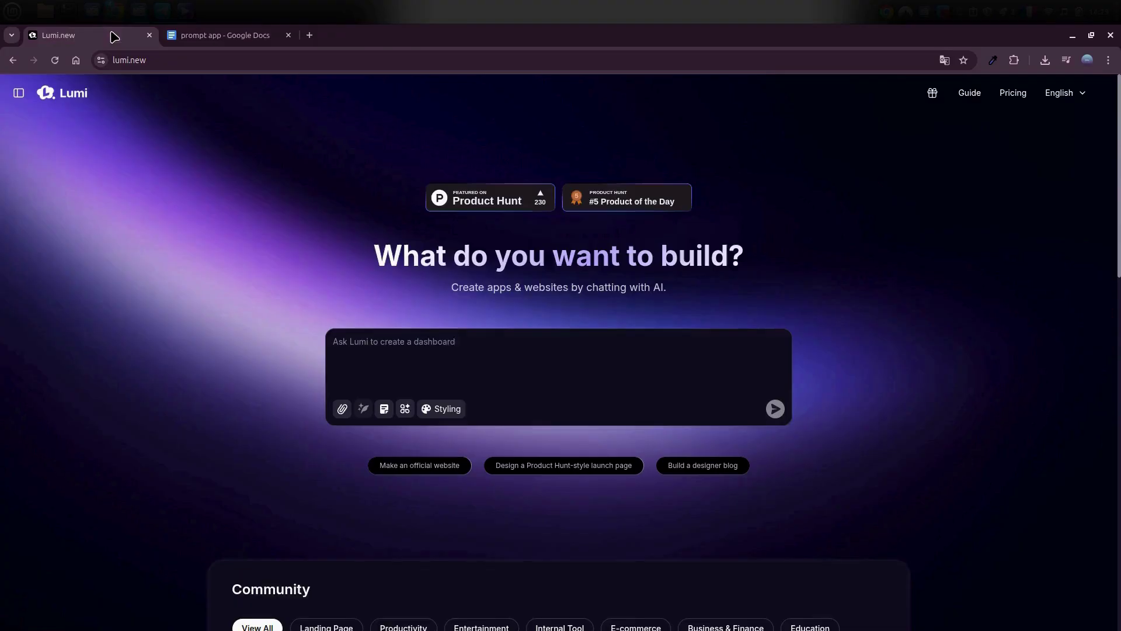
{"action": "key", "text": "ctrl+v"}
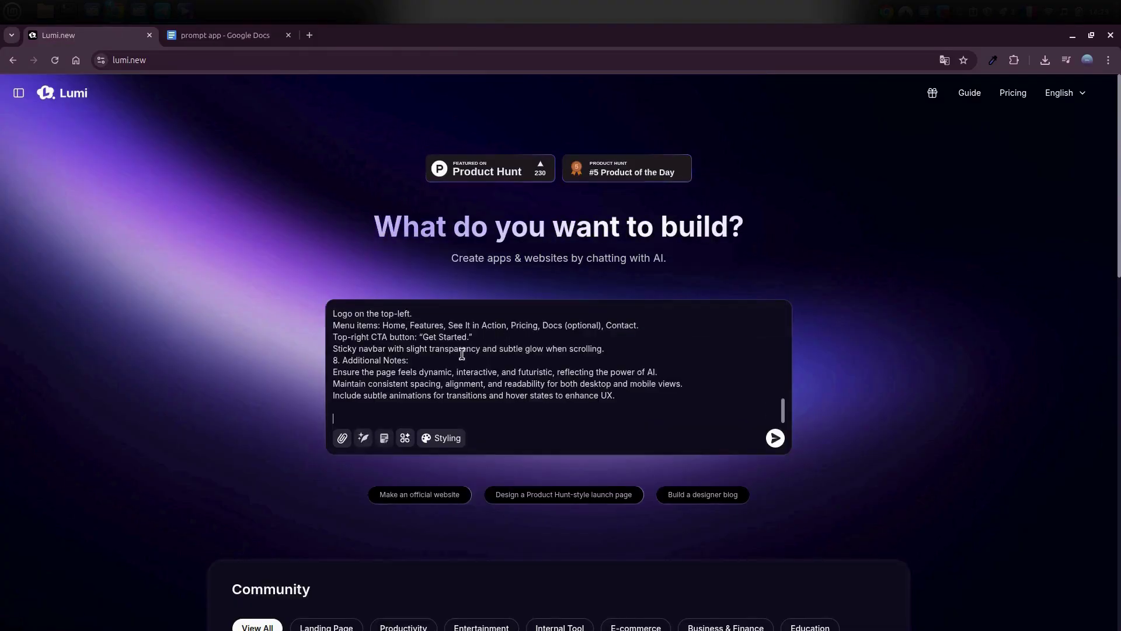
{"action": "scroll", "coordinate": [660, 393], "scroll_direction": "up", "scroll_amount": 5}
{"action": "left_click", "coordinate": [776, 438]}
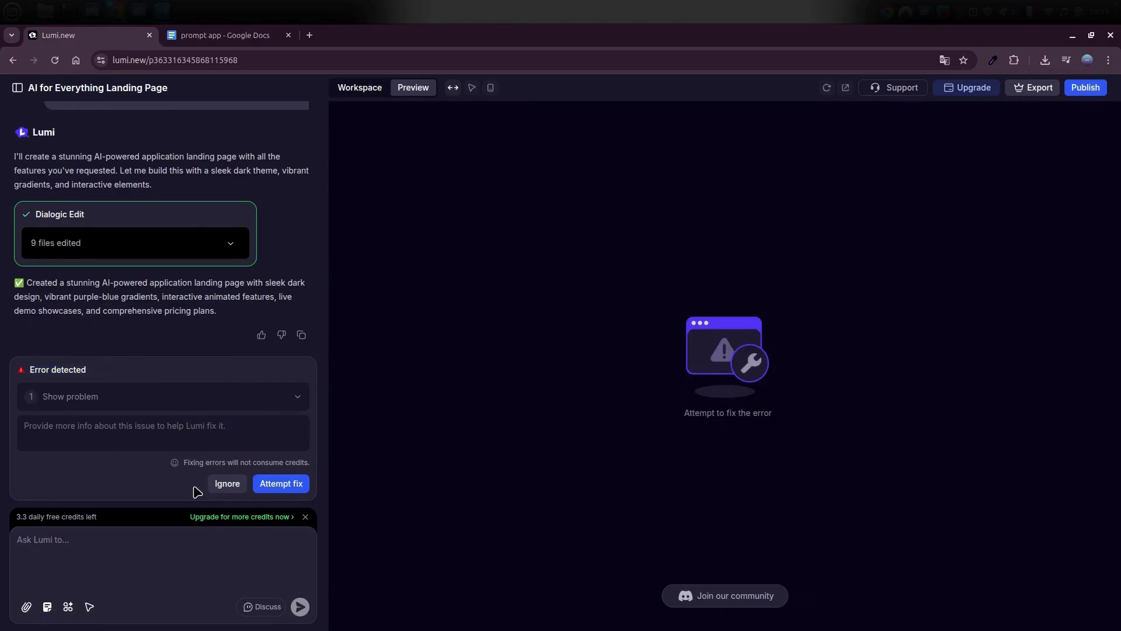
Have Lumi attempt a fix for the detected Demo component syntax error
{"action": "left_click", "coordinate": [281, 487]}
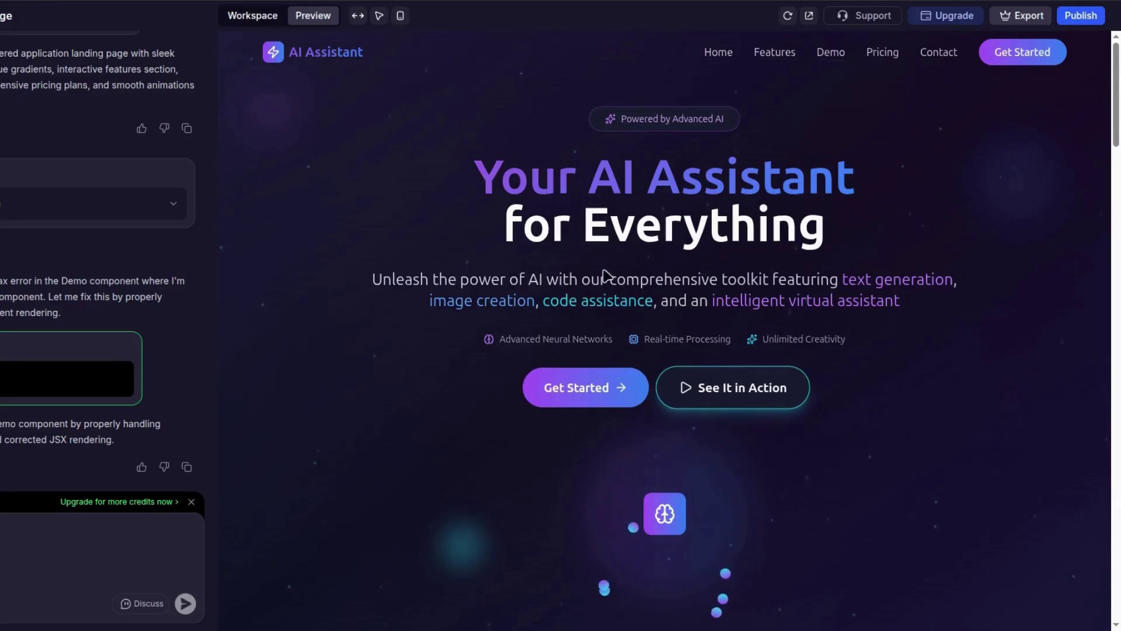
{"action": "left_click", "coordinate": [775, 53]}
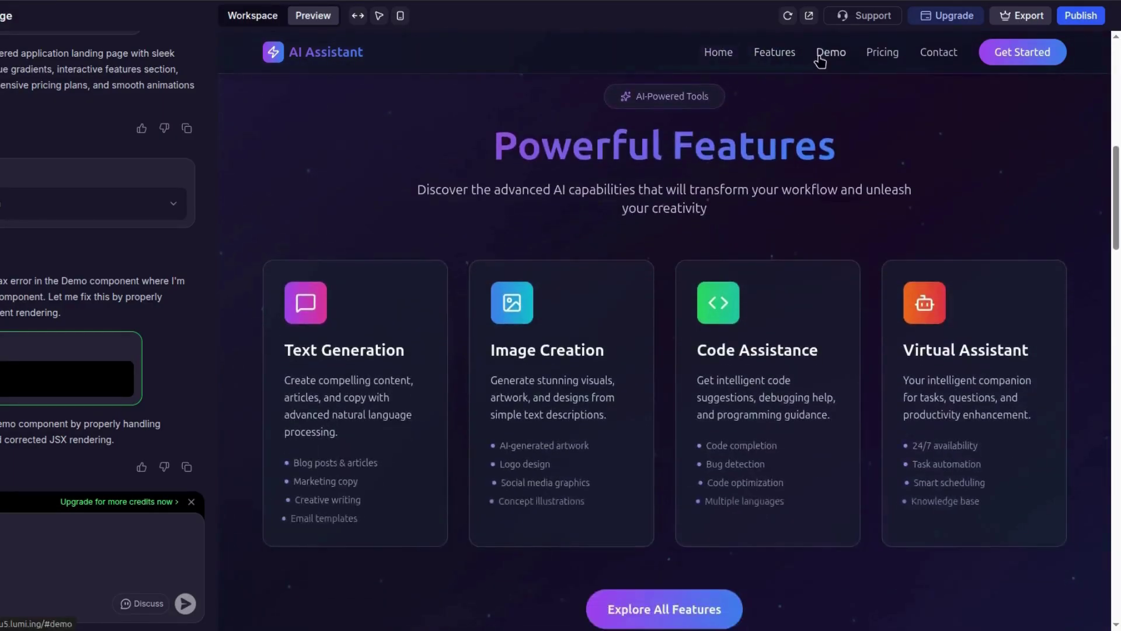
{"action": "left_click", "coordinate": [820, 55]}
{"action": "left_click", "coordinate": [880, 54]}
{"action": "left_click", "coordinate": [927, 56]}
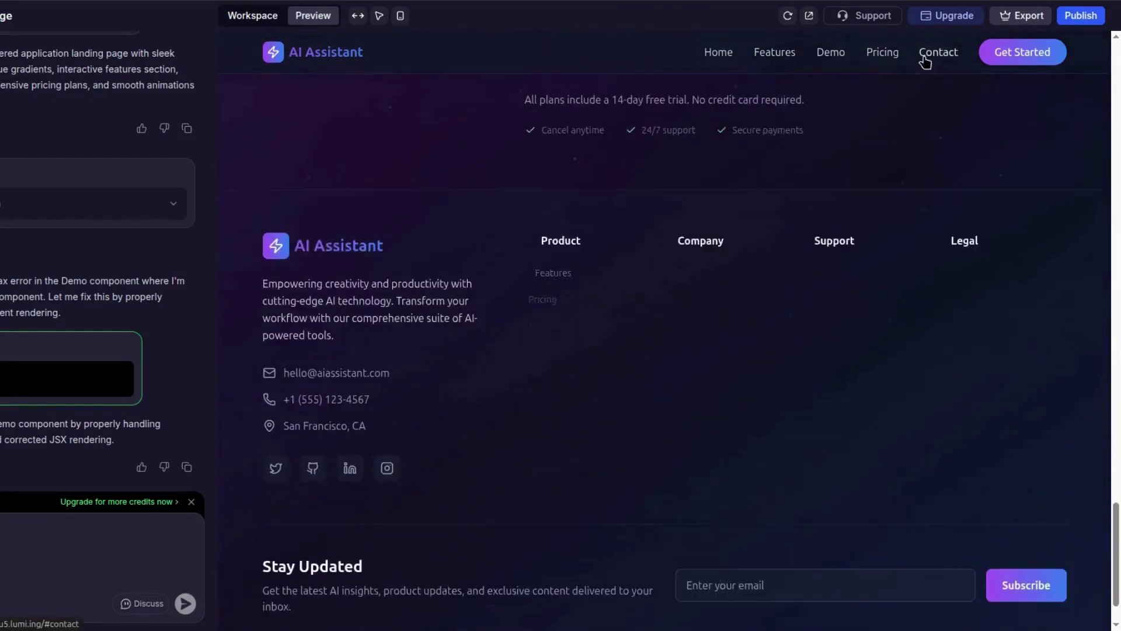
{"action": "left_click", "coordinate": [723, 53]}
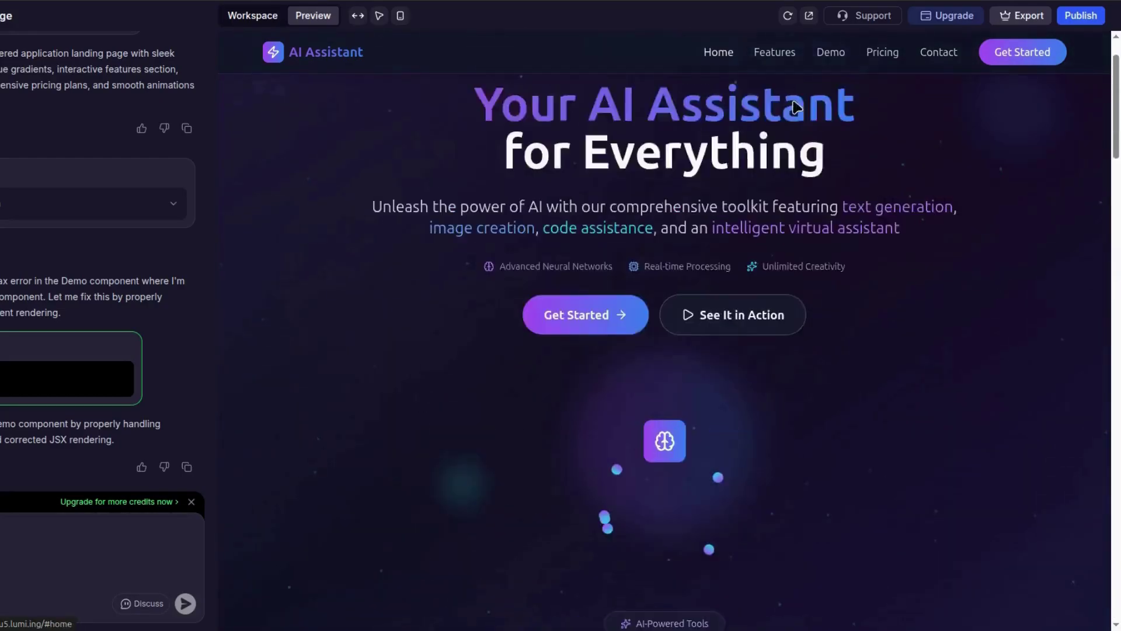
{"action": "scroll", "coordinate": [689, 438], "scroll_direction": "down", "scroll_amount": 1}
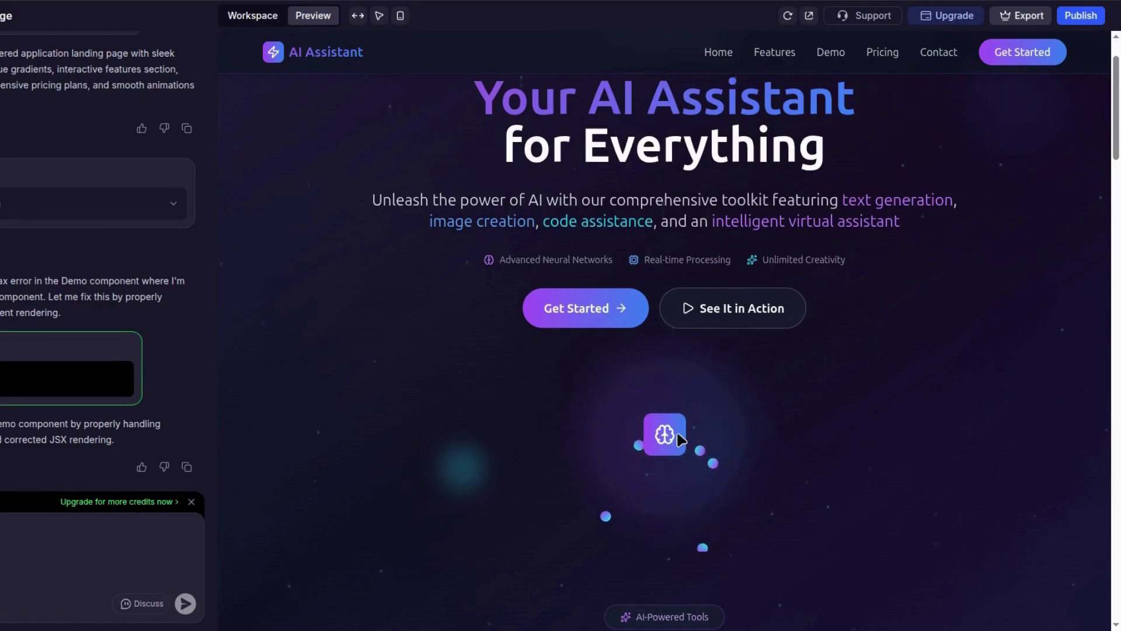
{"action": "scroll", "coordinate": [894, 283], "scroll_direction": "down", "scroll_amount": 3}
{"action": "scroll", "coordinate": [903, 281], "scroll_direction": "down", "scroll_amount": 1}
{"action": "scroll", "coordinate": [903, 281], "scroll_direction": "down", "scroll_amount": 1}
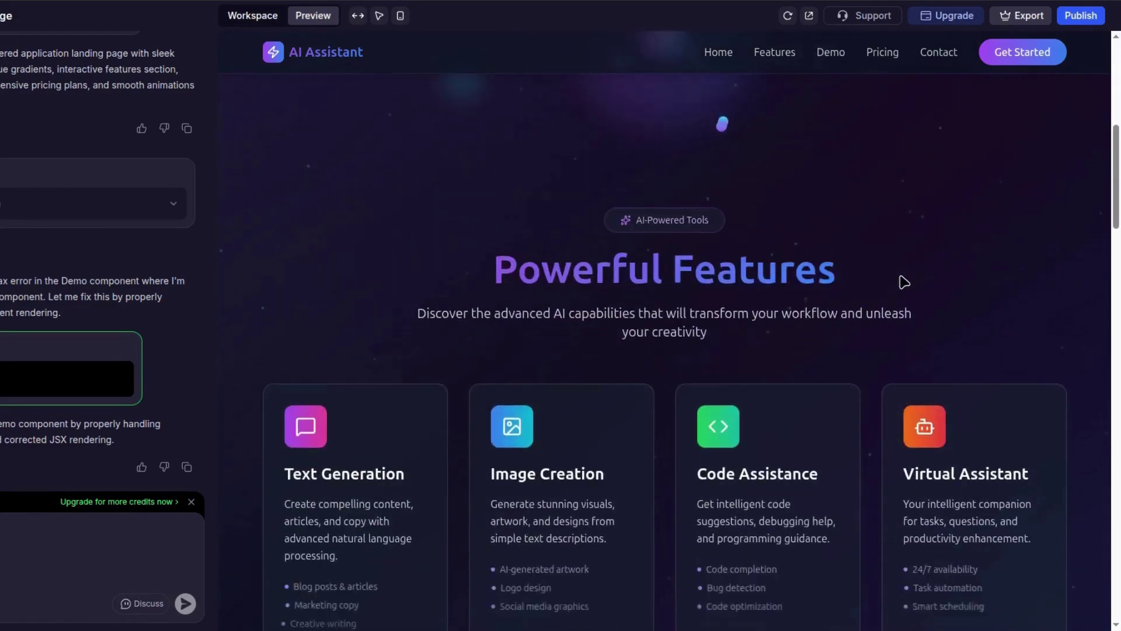
{"action": "scroll", "coordinate": [607, 226], "scroll_direction": "down", "scroll_amount": 1}
{"action": "scroll", "coordinate": [735, 230], "scroll_direction": "down", "scroll_amount": 1}
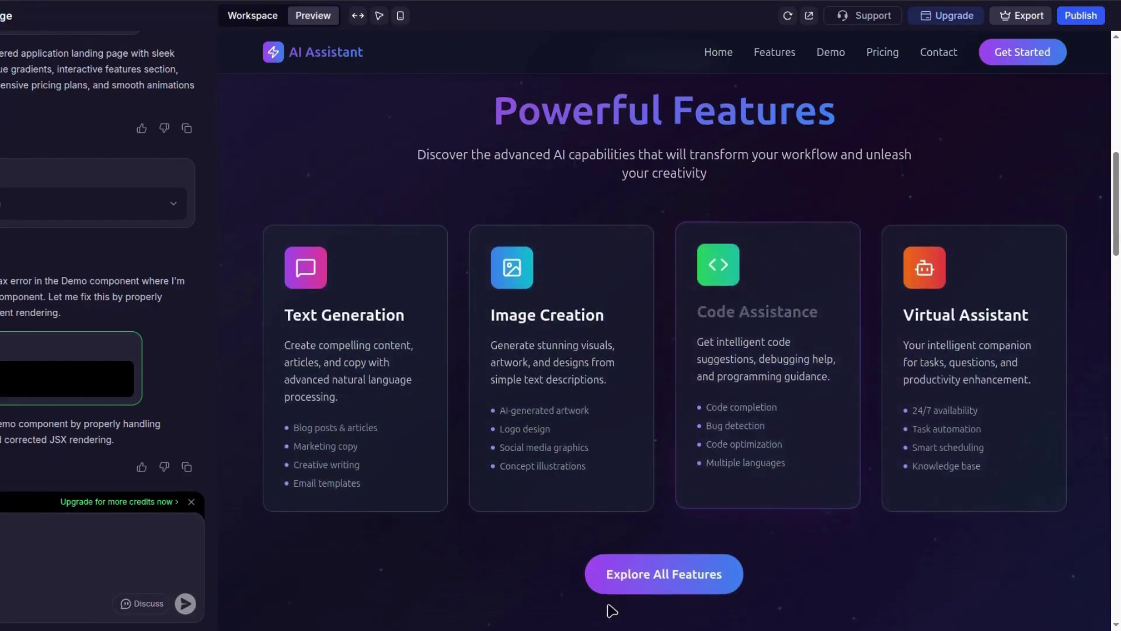
{"action": "scroll", "coordinate": [830, 550], "scroll_direction": "down", "scroll_amount": 2}
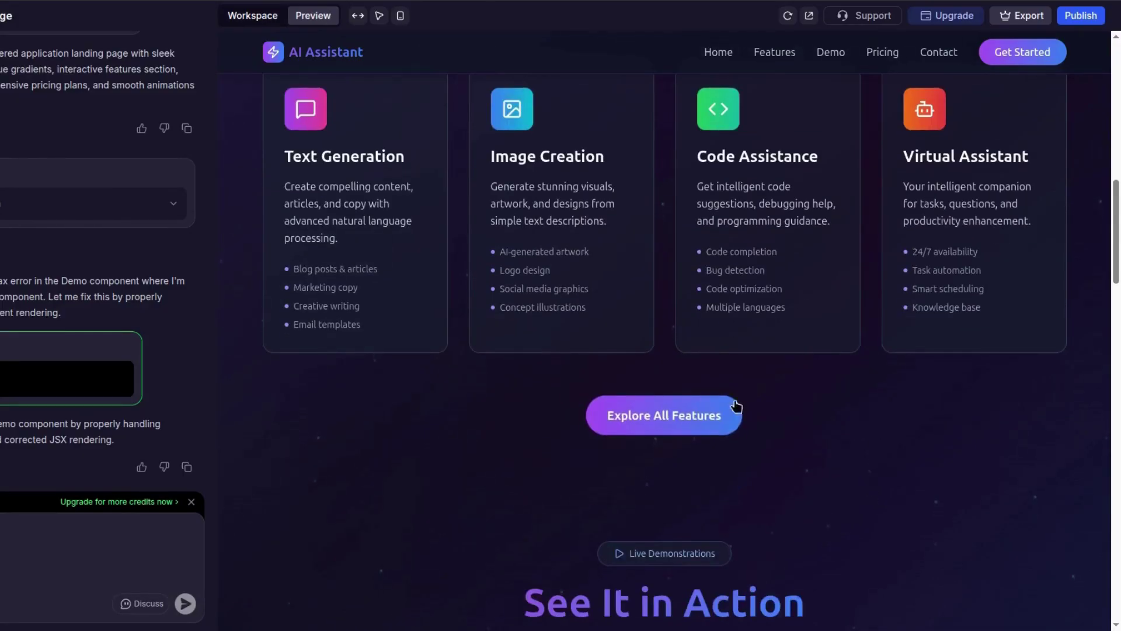
{"action": "scroll", "coordinate": [824, 426], "scroll_direction": "down", "scroll_amount": 2}
{"action": "scroll", "coordinate": [824, 426], "scroll_direction": "down", "scroll_amount": 1}
{"action": "scroll", "coordinate": [827, 426], "scroll_direction": "down", "scroll_amount": 1}
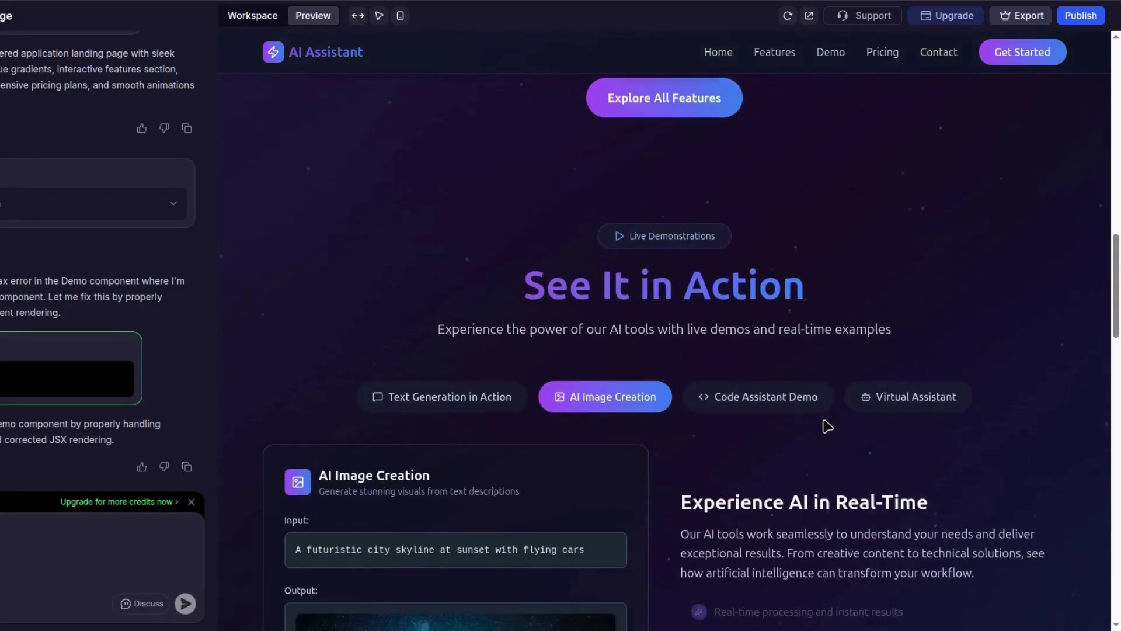
{"action": "scroll", "coordinate": [824, 425], "scroll_direction": "down", "scroll_amount": 1}
{"action": "scroll", "coordinate": [806, 420], "scroll_direction": "down", "scroll_amount": 1}
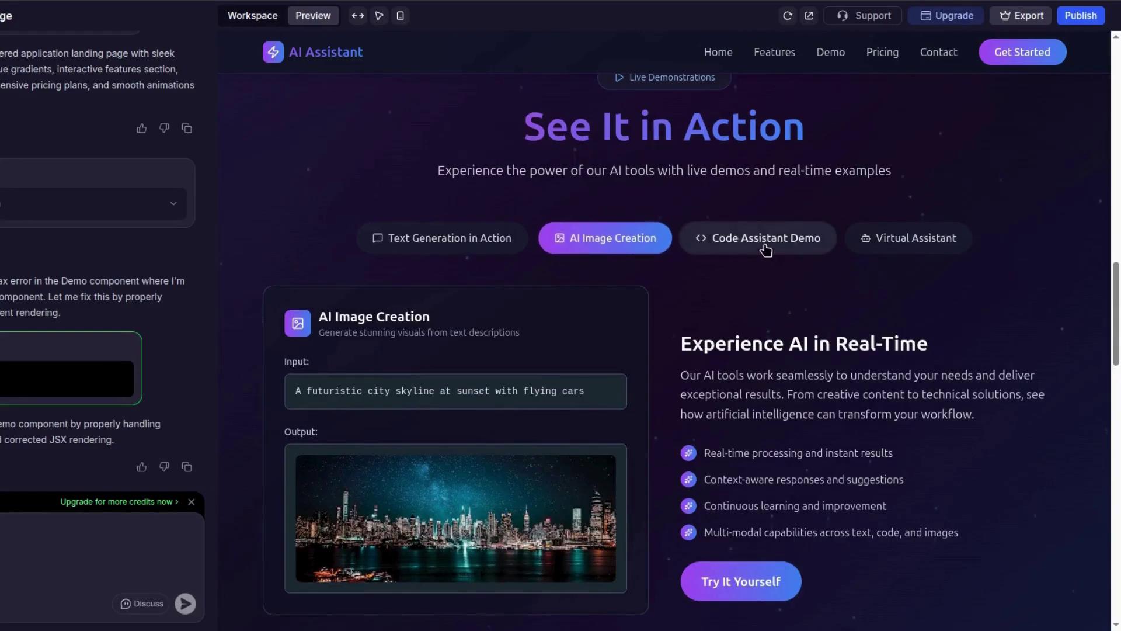
Cycle the demos: Text Generation, AI Image Creation, Code Assistant, then Virtual Assistant
{"action": "left_click", "coordinate": [504, 250]}
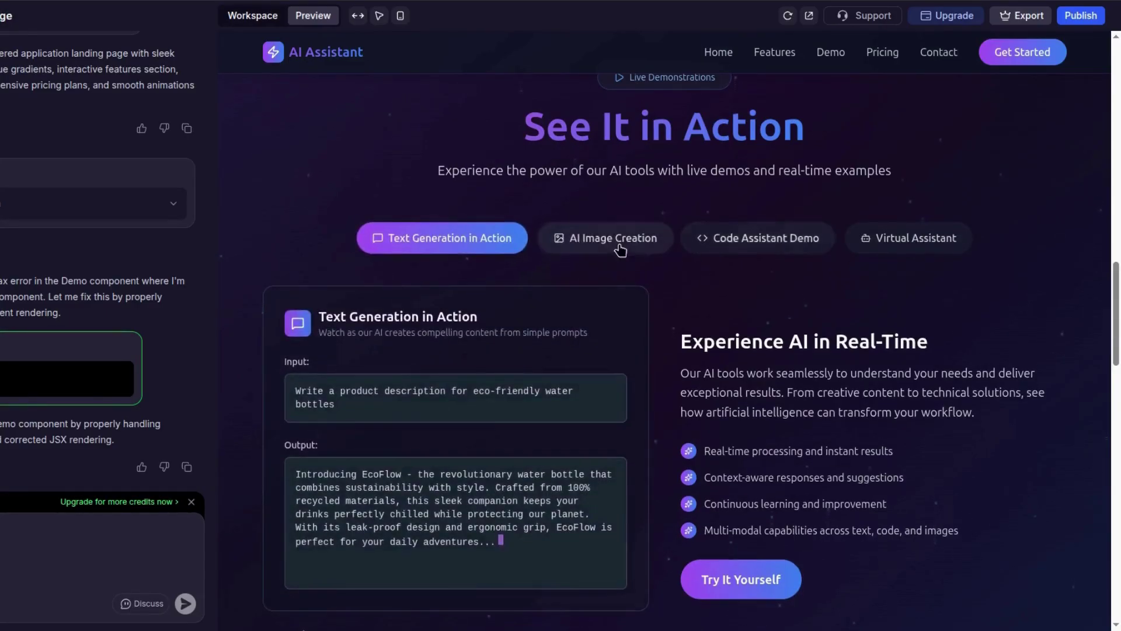
{"action": "left_click", "coordinate": [634, 248]}
{"action": "left_click", "coordinate": [732, 244]}
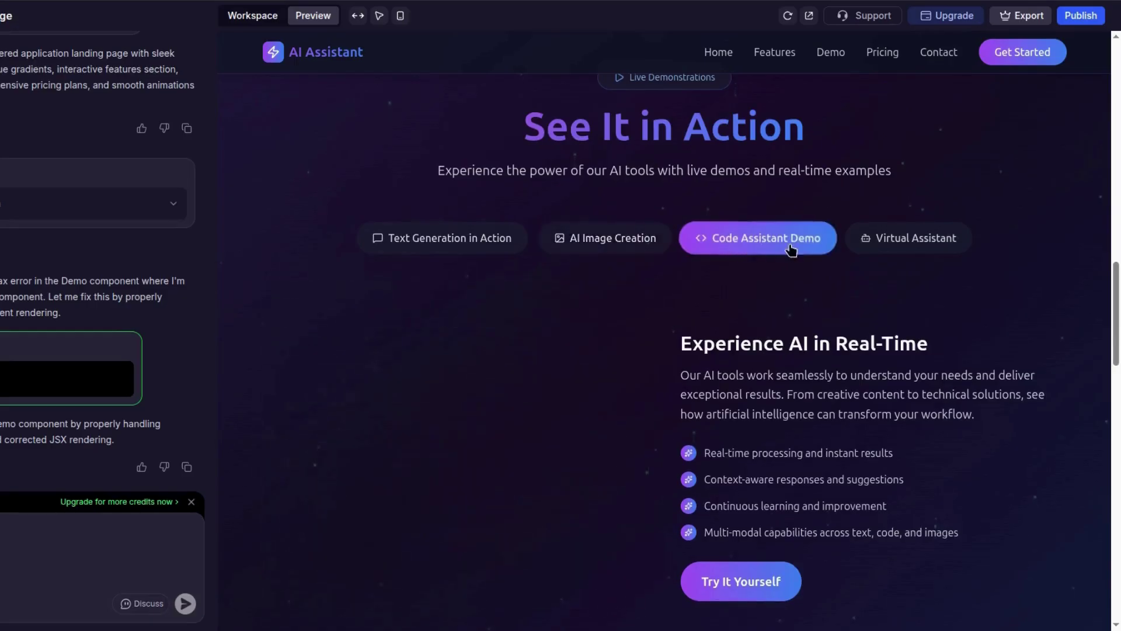
{"action": "left_click", "coordinate": [898, 245]}
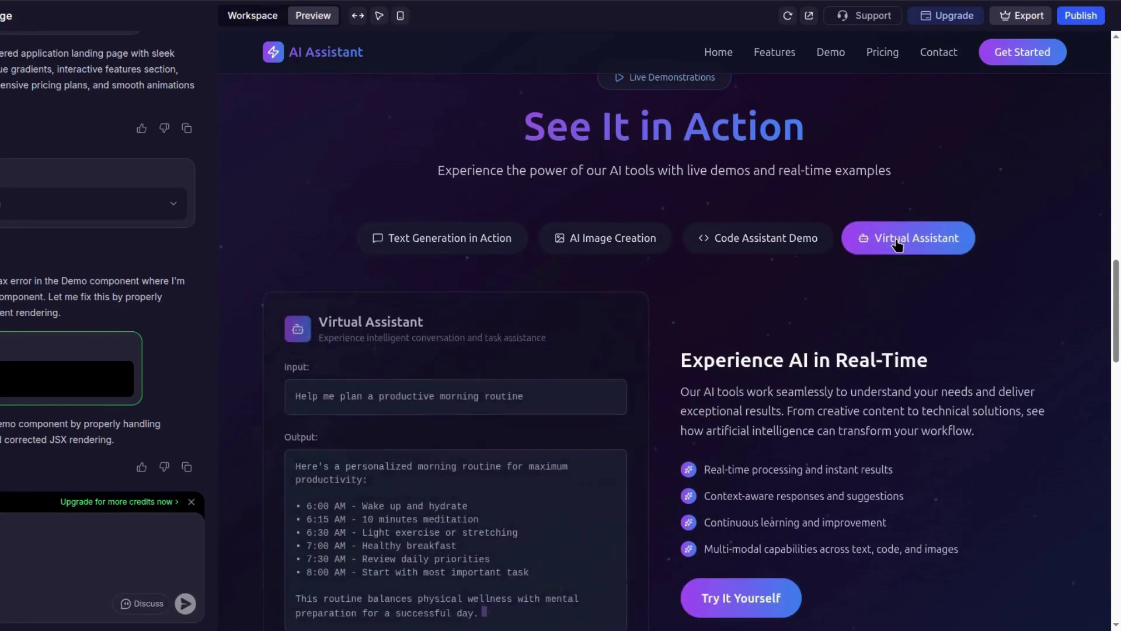
{"action": "scroll", "coordinate": [898, 245], "scroll_direction": "down", "scroll_amount": 1}
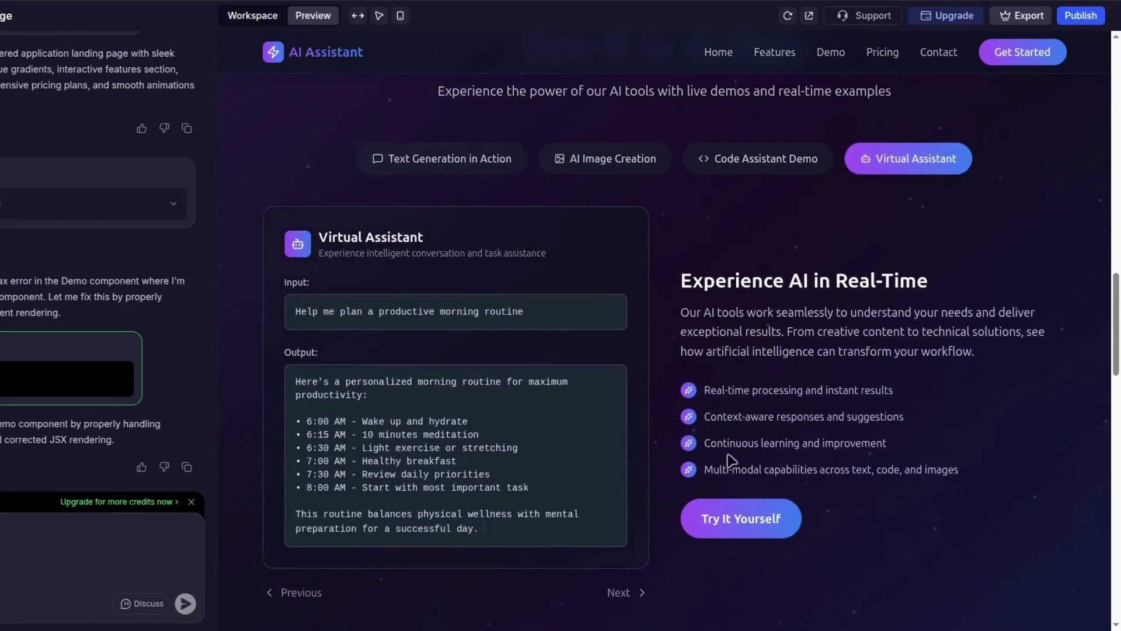
{"action": "scroll", "coordinate": [732, 469], "scroll_direction": "down", "scroll_amount": 1}
{"action": "scroll", "coordinate": [811, 344], "scroll_direction": "down", "scroll_amount": 4}
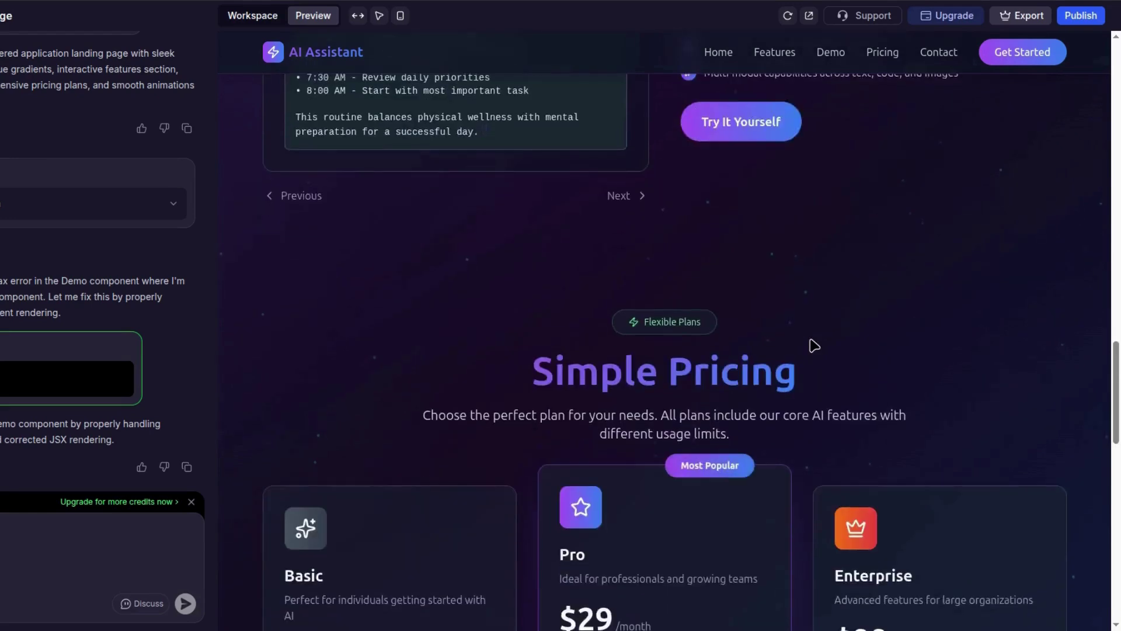
{"action": "scroll", "coordinate": [810, 344], "scroll_direction": "down", "scroll_amount": 1}
{"action": "scroll", "coordinate": [812, 345], "scroll_direction": "down", "scroll_amount": 3}
{"action": "scroll", "coordinate": [511, 158], "scroll_direction": "up", "scroll_amount": 1}
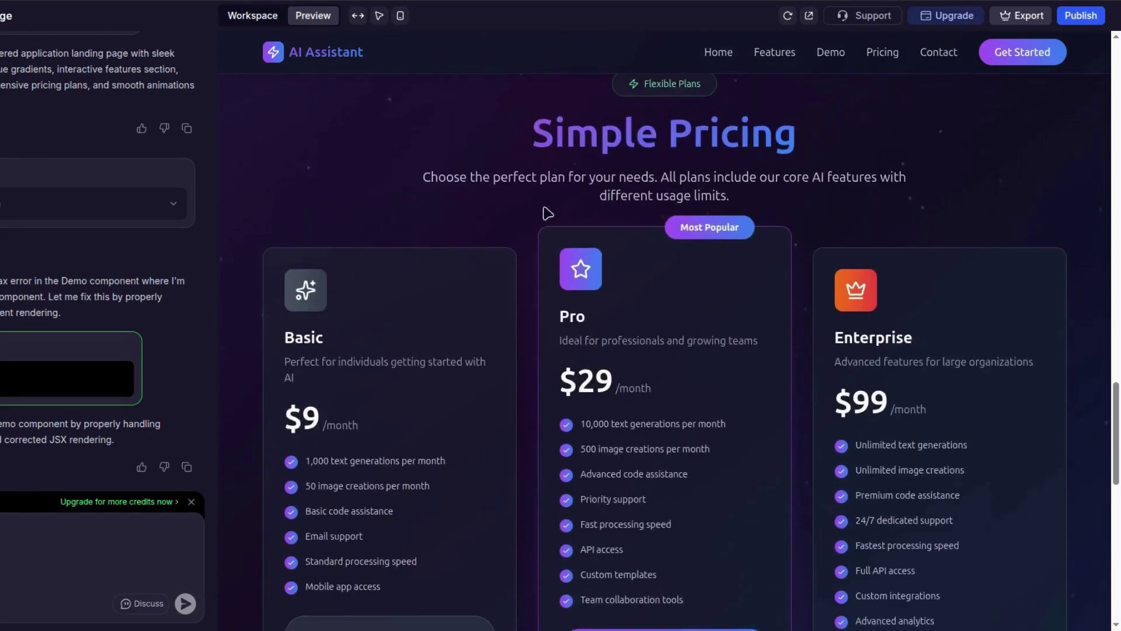
{"action": "scroll", "coordinate": [799, 277], "scroll_direction": "down", "scroll_amount": 1}
{"action": "scroll", "coordinate": [793, 280], "scroll_direction": "down", "scroll_amount": 1}
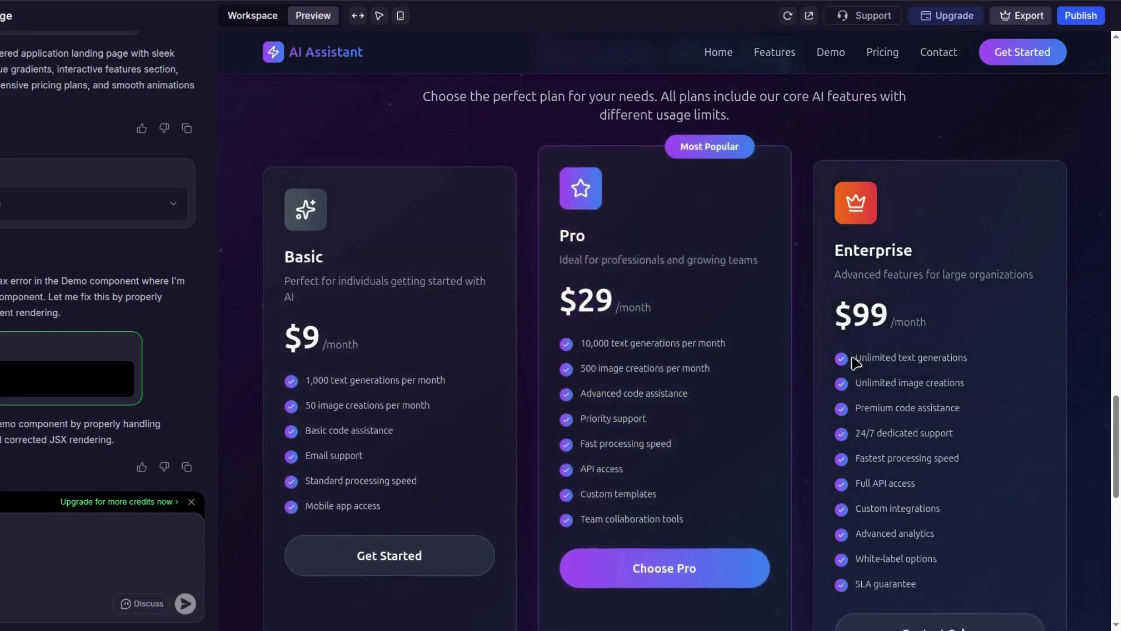
{"action": "scroll", "coordinate": [854, 362], "scroll_direction": "down", "scroll_amount": 5}
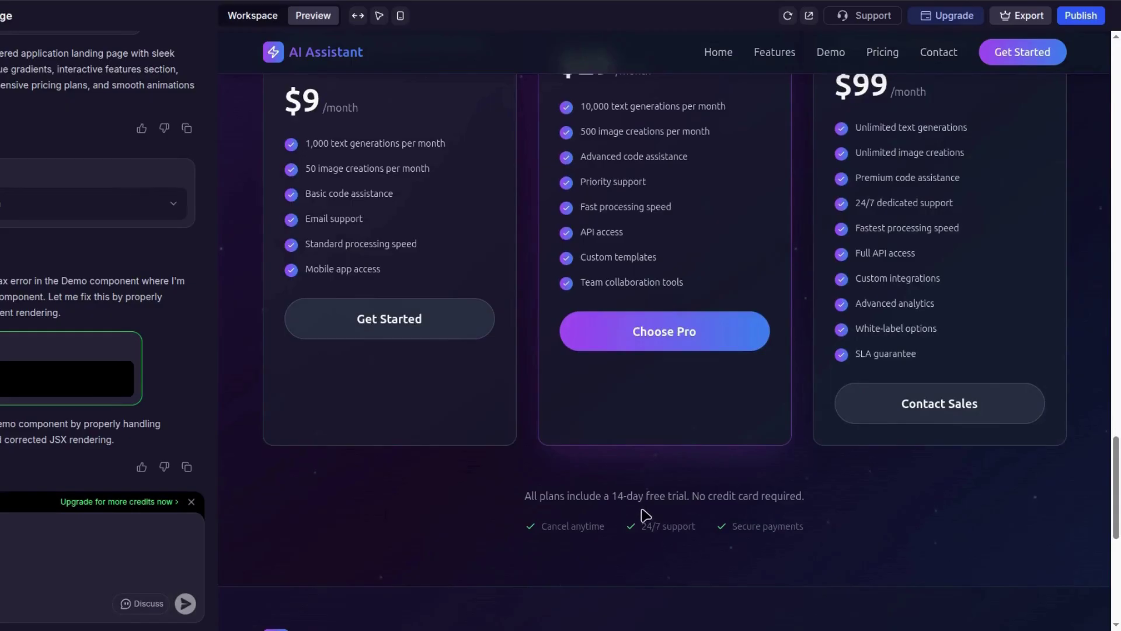
{"action": "scroll", "coordinate": [767, 457], "scroll_direction": "down", "scroll_amount": 5}
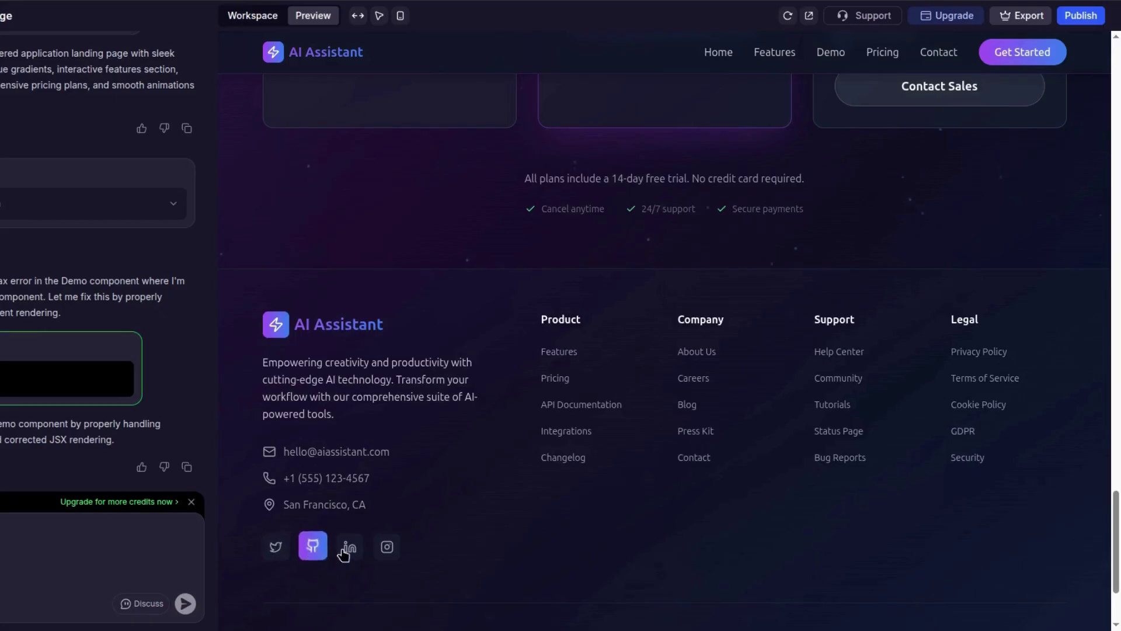
{"action": "scroll", "coordinate": [571, 481], "scroll_direction": "down", "scroll_amount": 3}
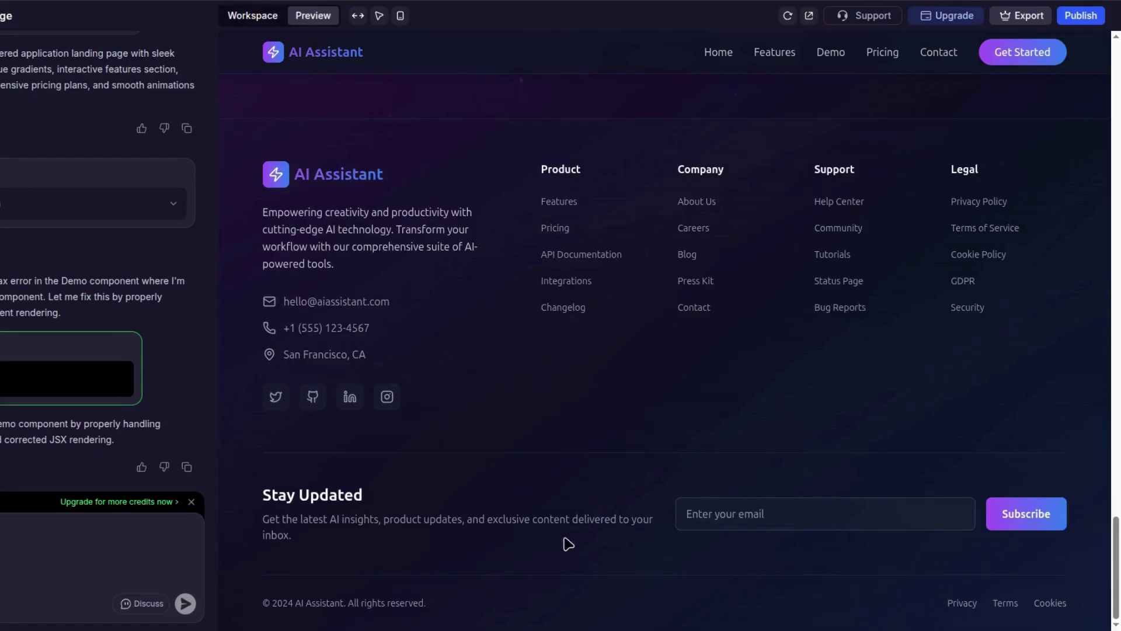
{"action": "left_click", "coordinate": [770, 512]}
{"action": "left_click", "coordinate": [694, 555]}
{"action": "scroll", "coordinate": [616, 447], "scroll_direction": "up", "scroll_amount": 4}
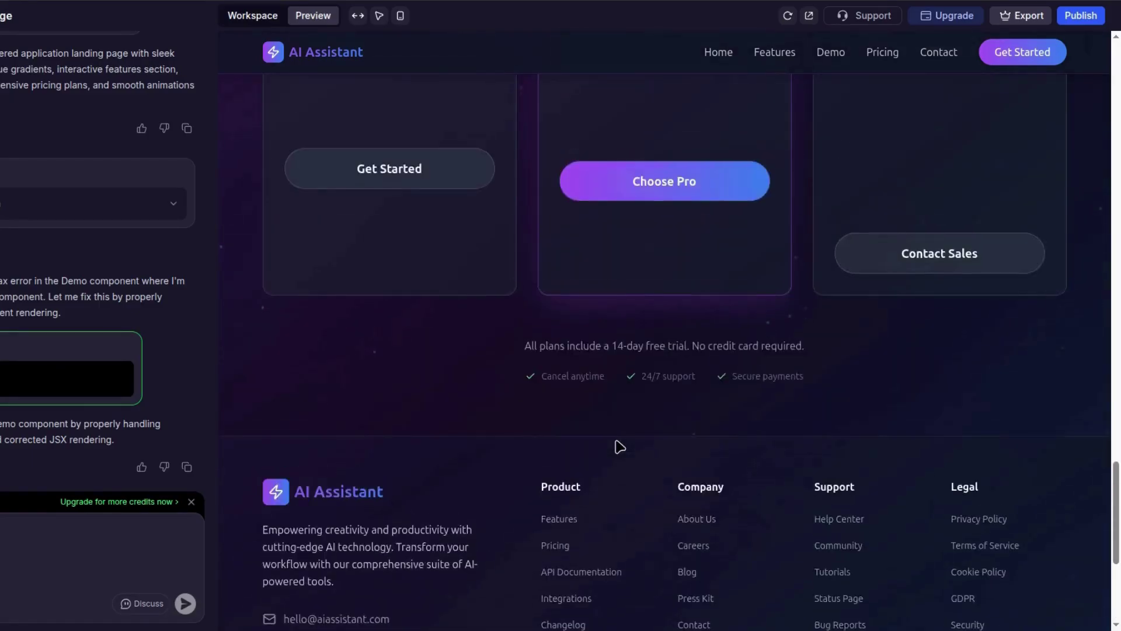
{"action": "scroll", "coordinate": [616, 447], "scroll_direction": "up", "scroll_amount": 5}
{"action": "scroll", "coordinate": [615, 446], "scroll_direction": "up", "scroll_amount": 3}
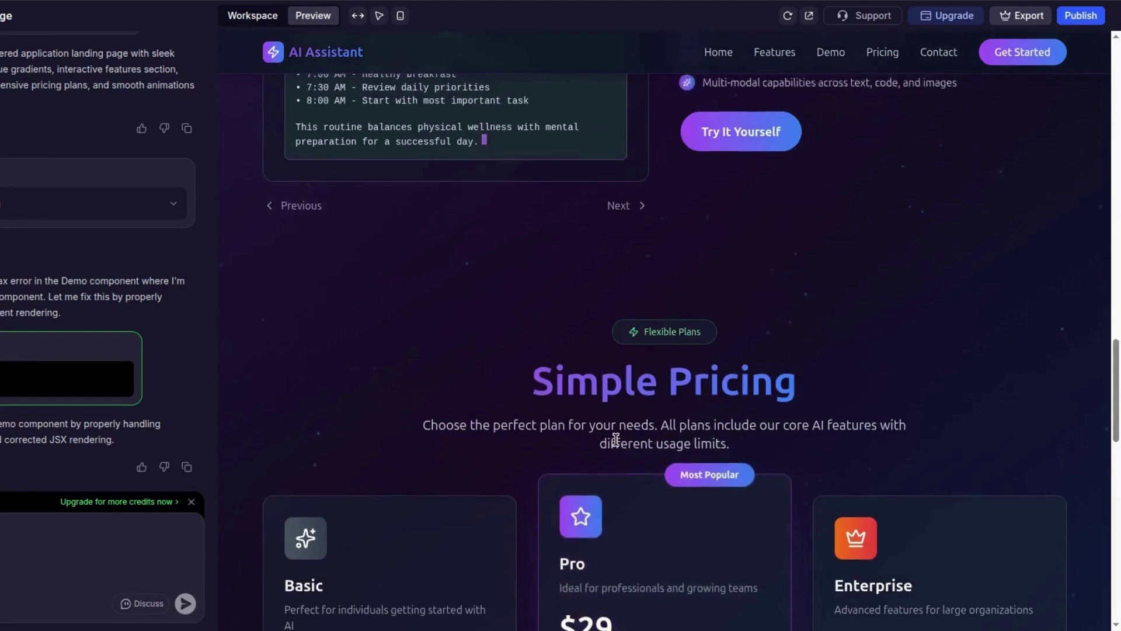
{"action": "scroll", "coordinate": [616, 447], "scroll_direction": "up", "scroll_amount": 6}
{"action": "scroll", "coordinate": [615, 448], "scroll_direction": "up", "scroll_amount": 2}
{"action": "scroll", "coordinate": [616, 447], "scroll_direction": "up", "scroll_amount": 4}
{"action": "scroll", "coordinate": [616, 447], "scroll_direction": "up", "scroll_amount": 1}
{"action": "scroll", "coordinate": [616, 446], "scroll_direction": "up", "scroll_amount": 4}
{"action": "scroll", "coordinate": [616, 447], "scroll_direction": "up", "scroll_amount": 2}
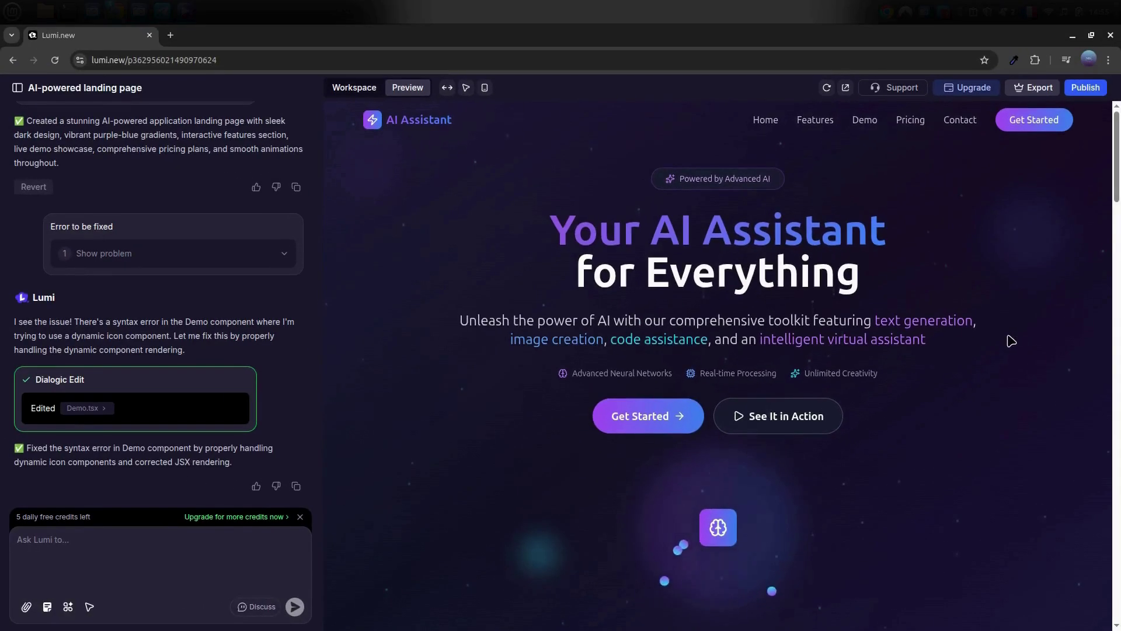
{"action": "scroll", "coordinate": [732, 488], "scroll_direction": "down", "scroll_amount": 1}
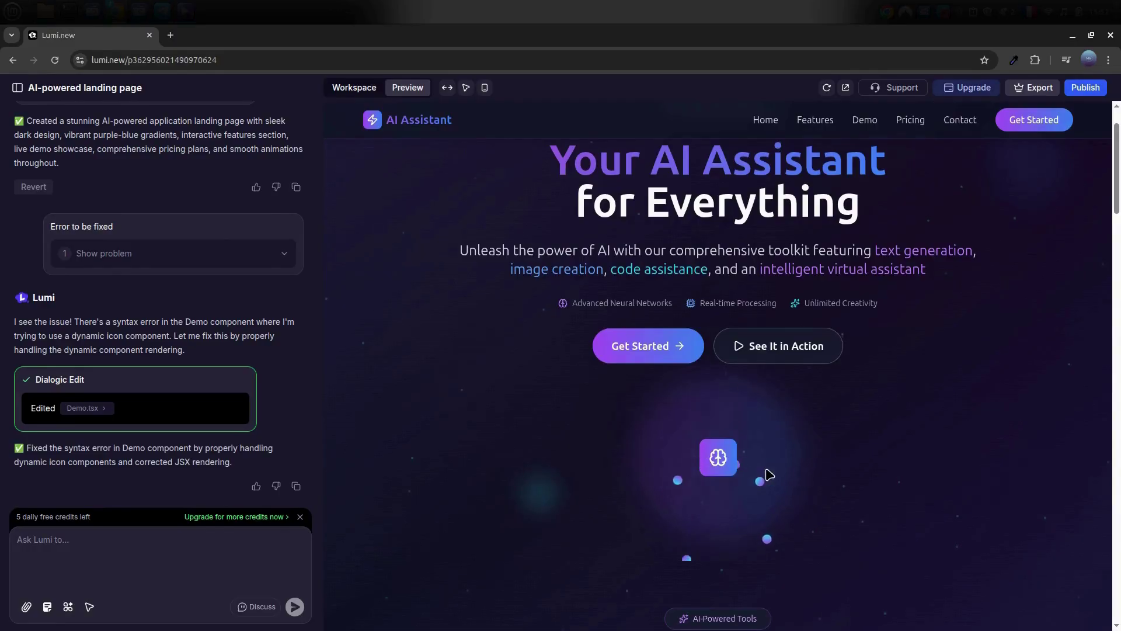
{"action": "scroll", "coordinate": [767, 476], "scroll_direction": "down", "scroll_amount": 1}
{"action": "scroll", "coordinate": [742, 438], "scroll_direction": "up", "scroll_amount": 2}
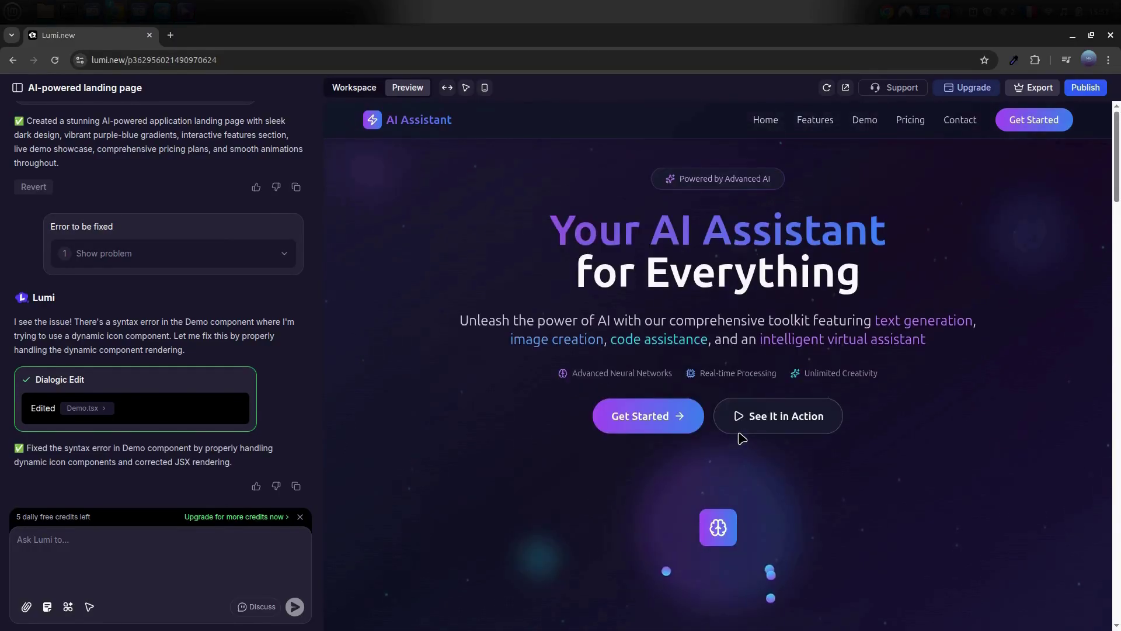
Bring up the attachment options from the paperclip under the Ask Lumi box
{"action": "left_click", "coordinate": [27, 606]}
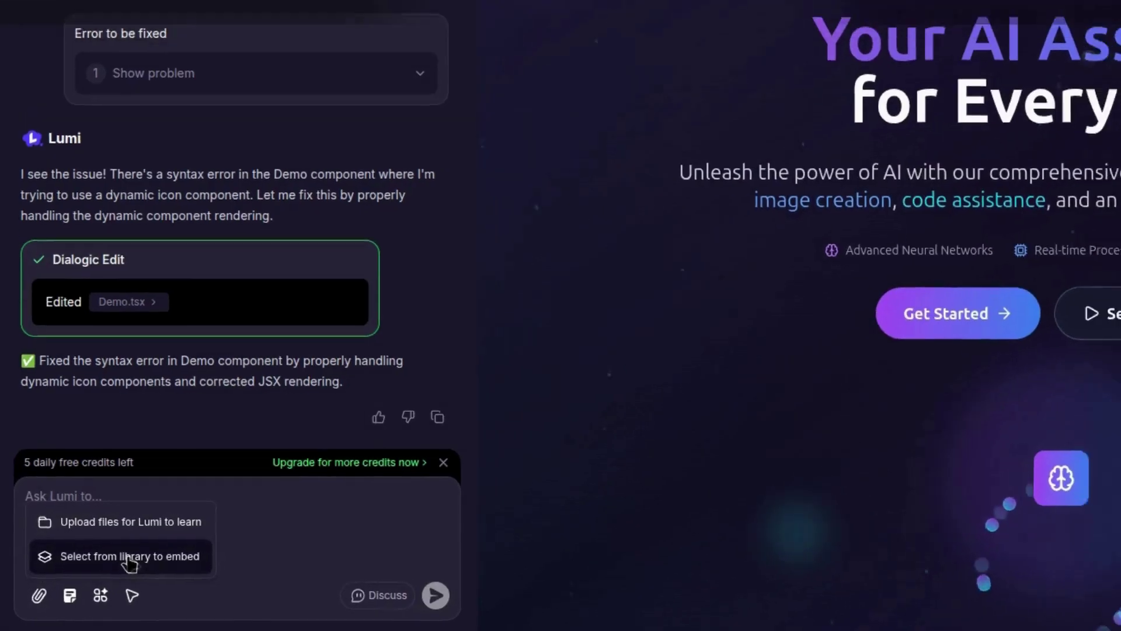
Insert the 'a dark background' image, found by searching 'AI' in Public Assets
{"action": "left_click", "coordinate": [129, 558]}
{"action": "left_click", "coordinate": [314, 223]}
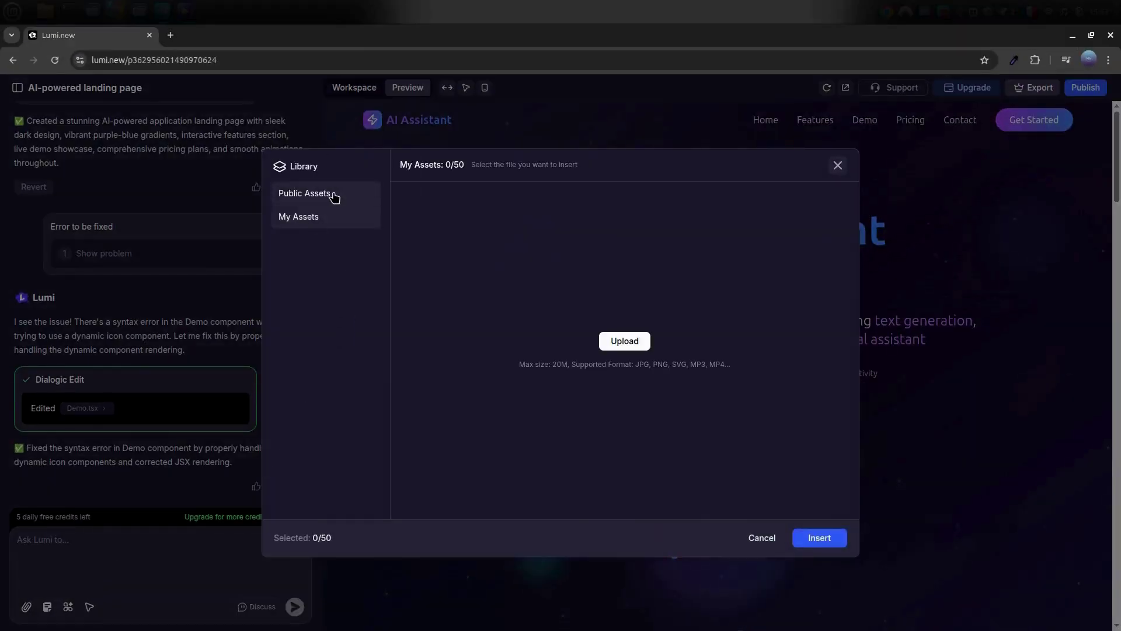
{"action": "left_click", "coordinate": [334, 197]}
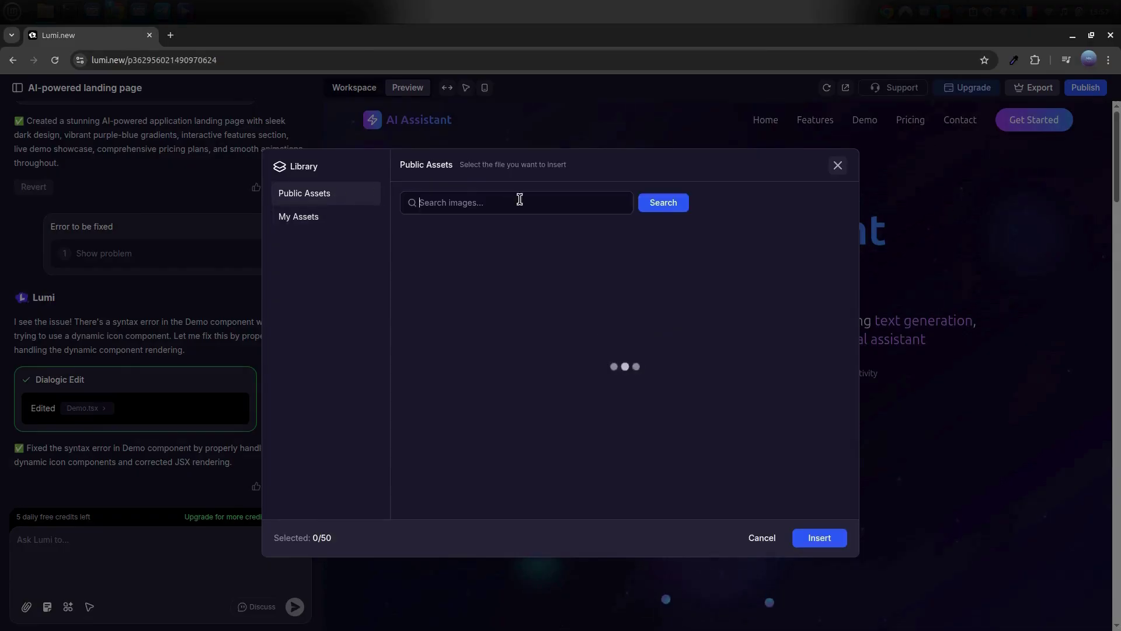
{"action": "type", "text": "AI"}
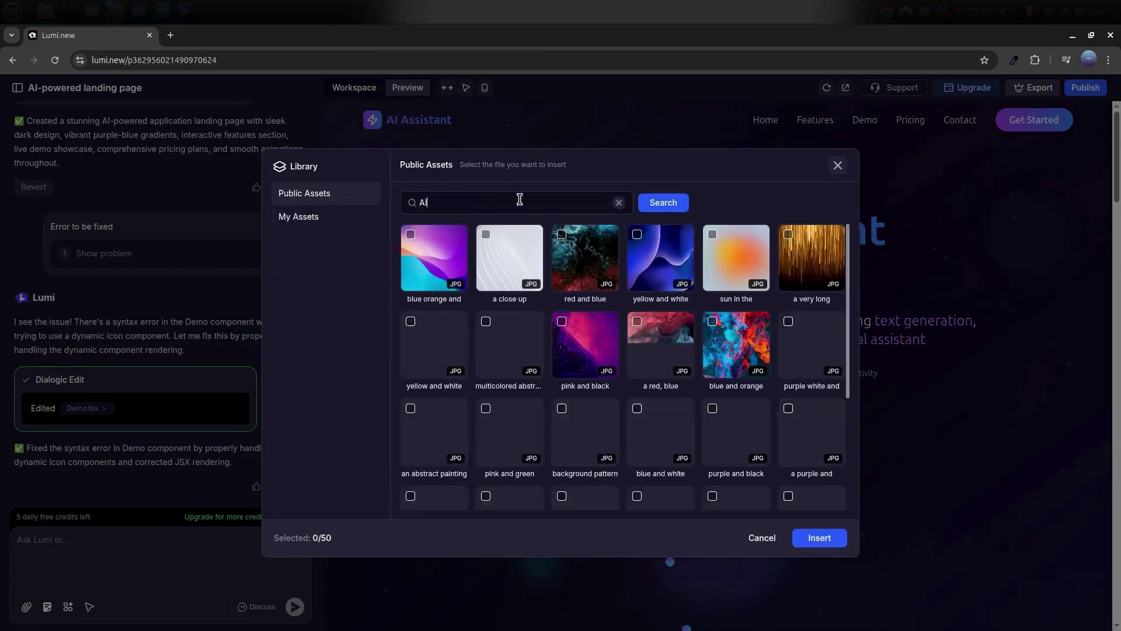
{"action": "key", "text": "Return"}
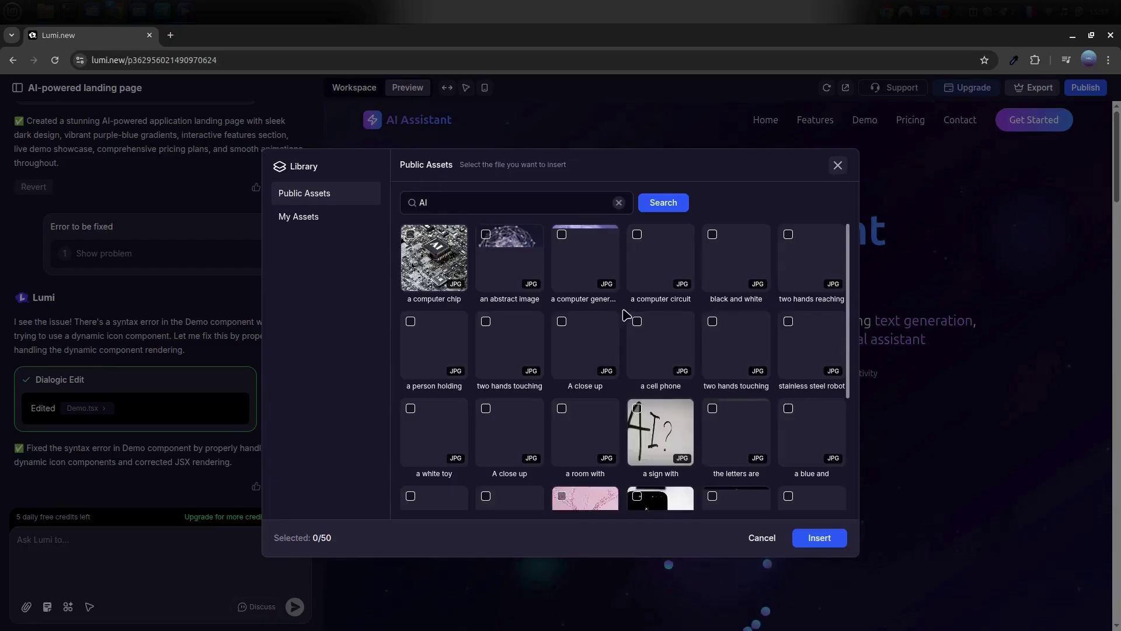
{"action": "scroll", "coordinate": [701, 378], "scroll_direction": "down", "scroll_amount": 5}
{"action": "left_click", "coordinate": [787, 442]}
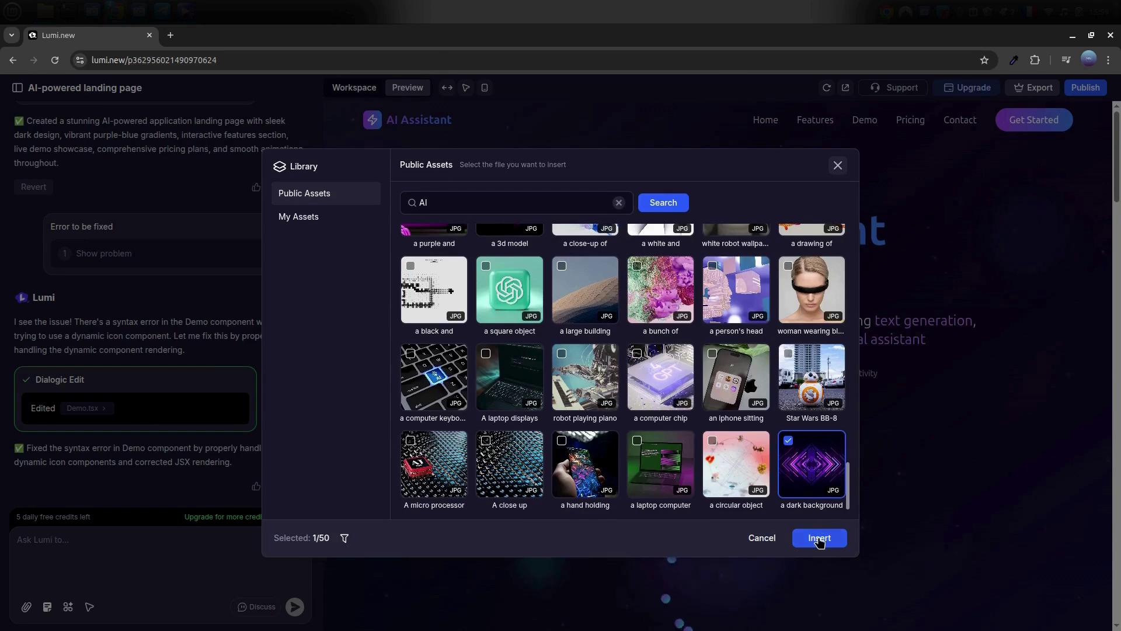
{"action": "left_click", "coordinate": [819, 539]}
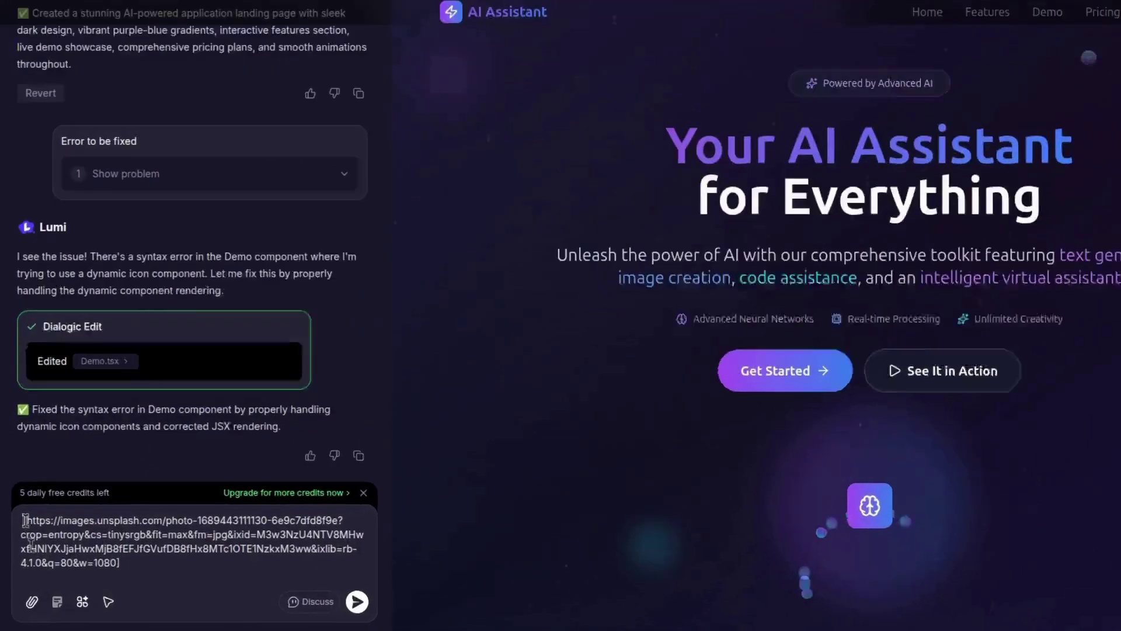
{"action": "type", "text": "Replace the small brain icon in the center of the interface with this image."}
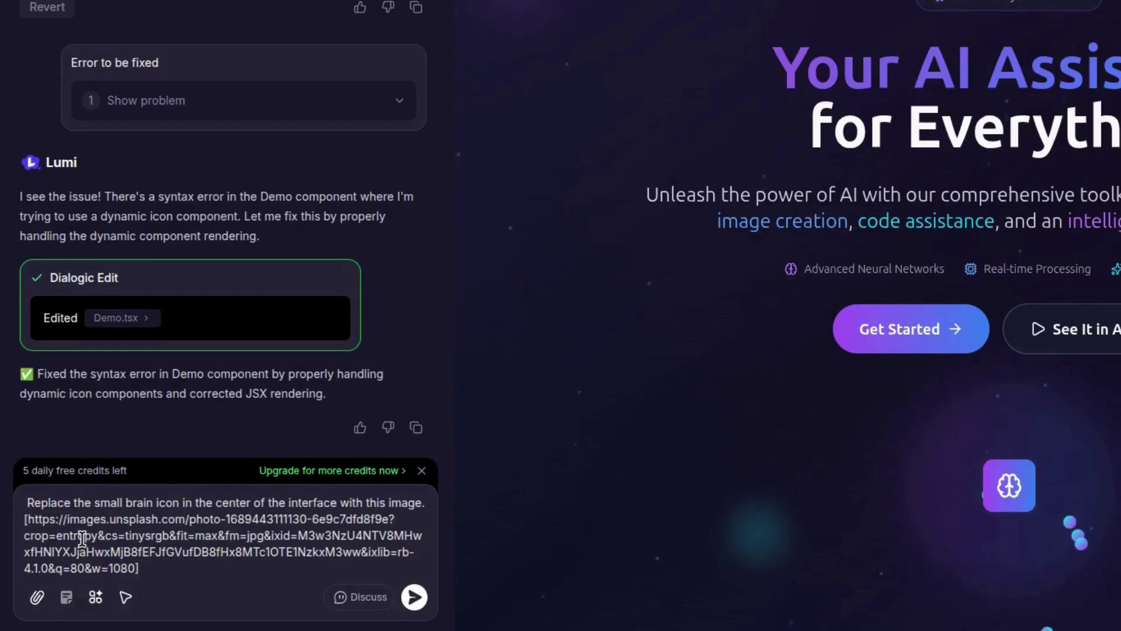
Ask Lumi to replace the central brain icon with the linked dark background image
{"action": "left_click", "coordinate": [415, 596]}
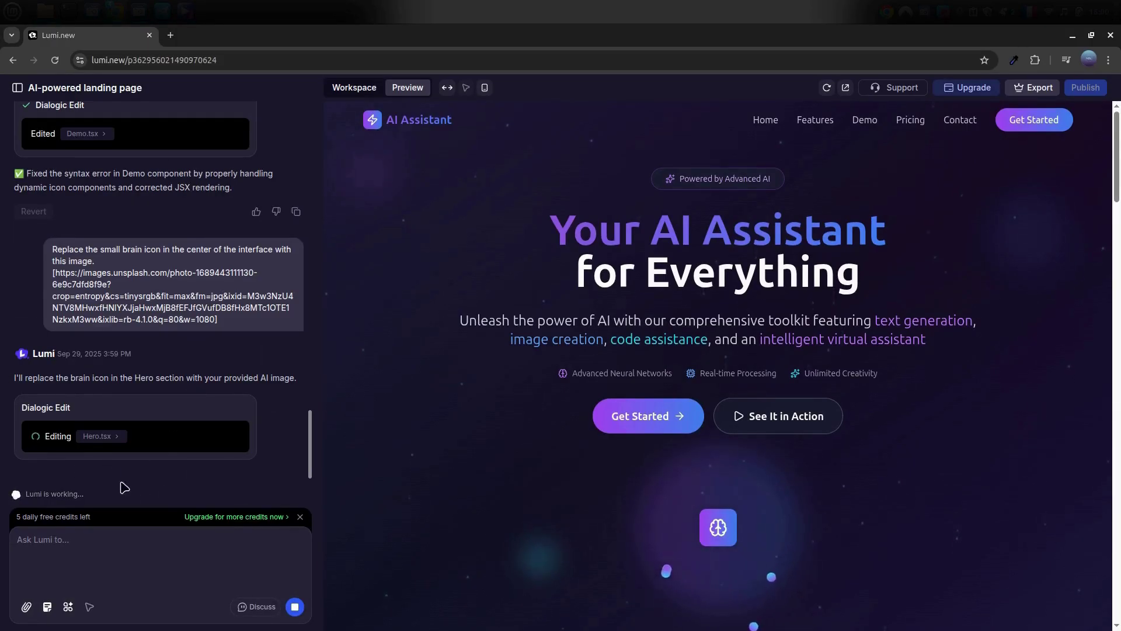
{"action": "scroll", "coordinate": [932, 354], "scroll_direction": "down", "scroll_amount": 3}
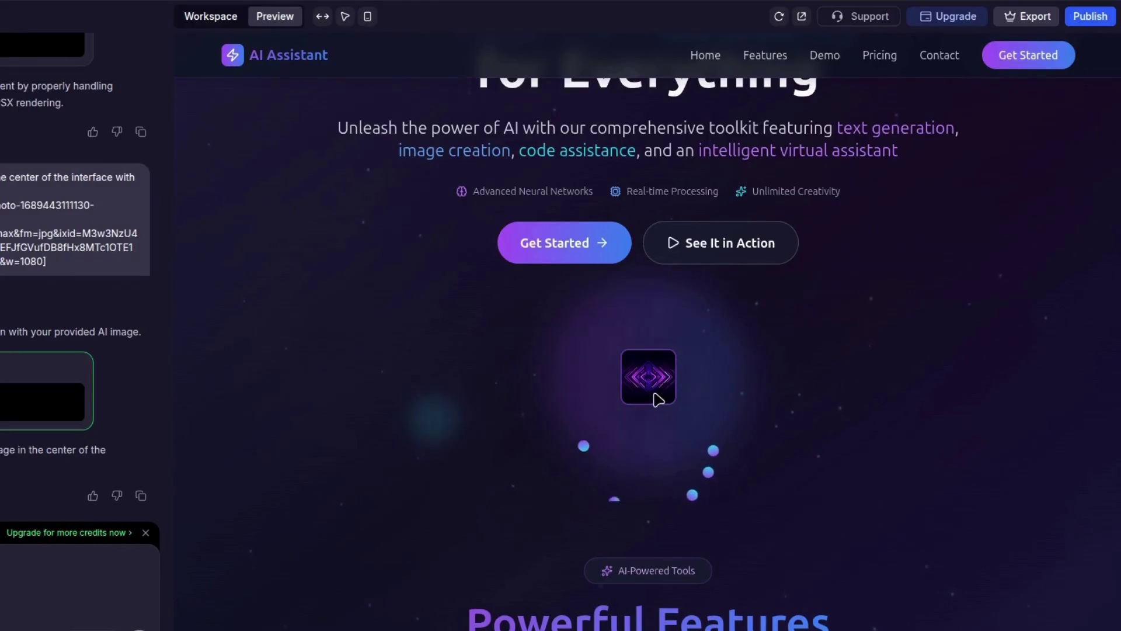
{"action": "scroll", "coordinate": [795, 388], "scroll_direction": "down", "scroll_amount": 2}
{"action": "scroll", "coordinate": [796, 389], "scroll_direction": "down", "scroll_amount": 2}
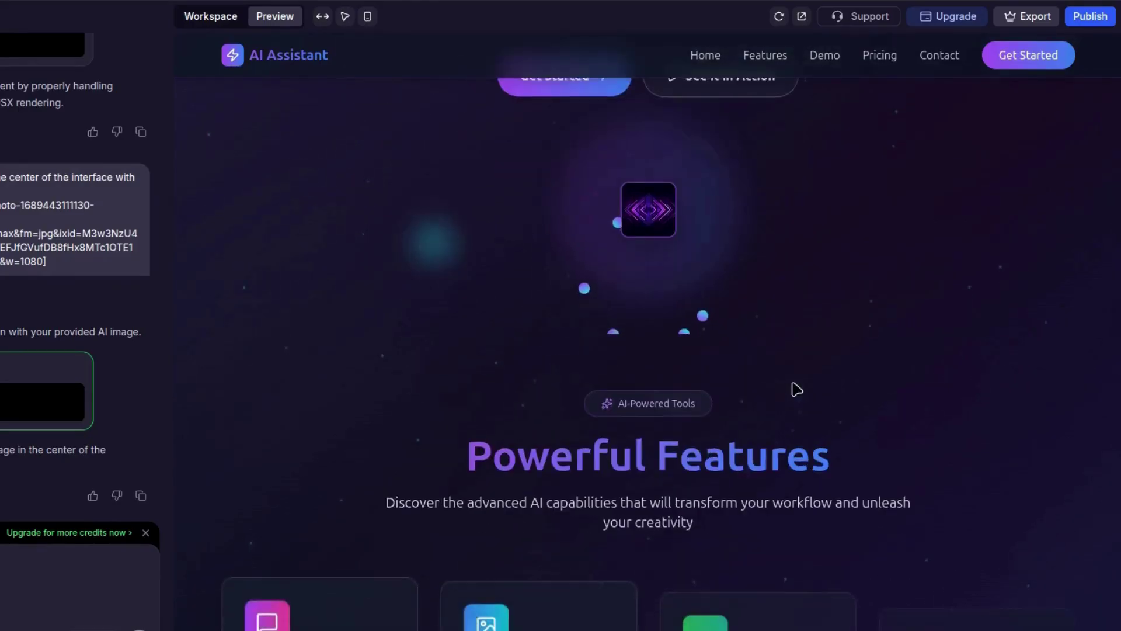
{"action": "scroll", "coordinate": [796, 387], "scroll_direction": "up", "scroll_amount": 3}
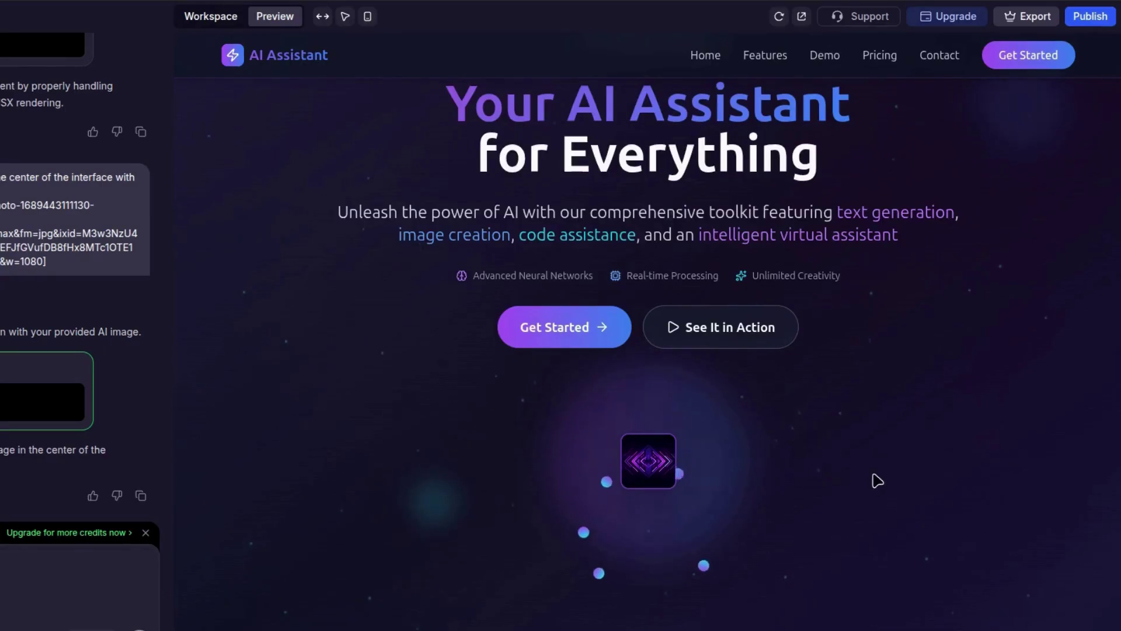
{"action": "scroll", "coordinate": [876, 480], "scroll_direction": "up", "scroll_amount": 1}
{"action": "scroll", "coordinate": [878, 480], "scroll_direction": "down", "scroll_amount": 1}
{"action": "scroll", "coordinate": [869, 481], "scroll_direction": "up", "scroll_amount": 1}
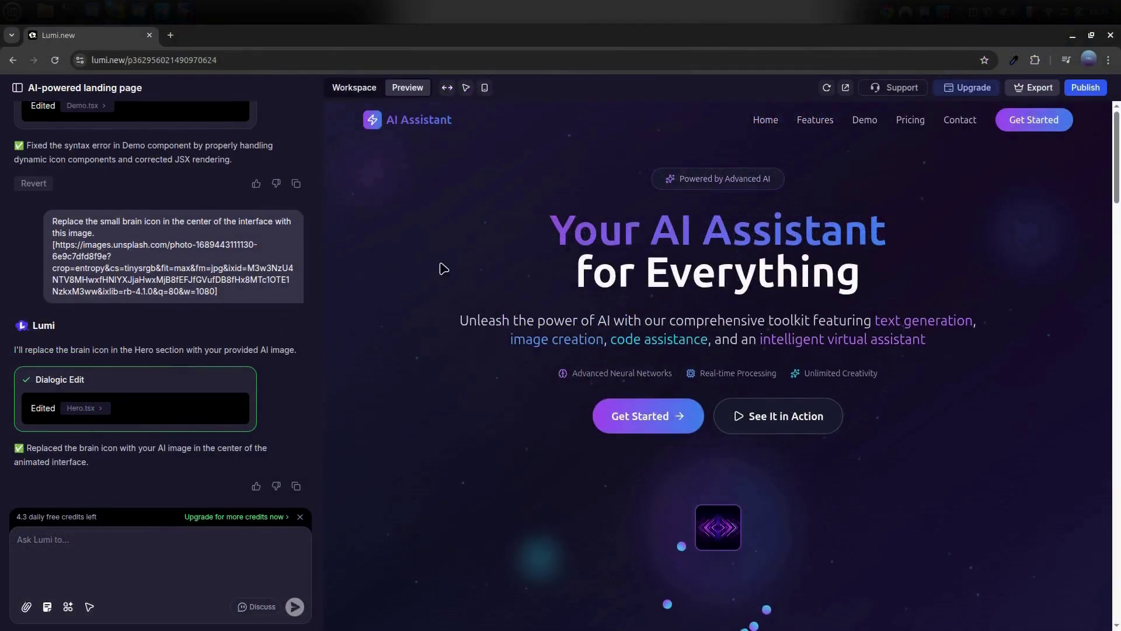
{"action": "scroll", "coordinate": [859, 408], "scroll_direction": "down", "scroll_amount": 2}
{"action": "scroll", "coordinate": [923, 404], "scroll_direction": "up", "scroll_amount": 2}
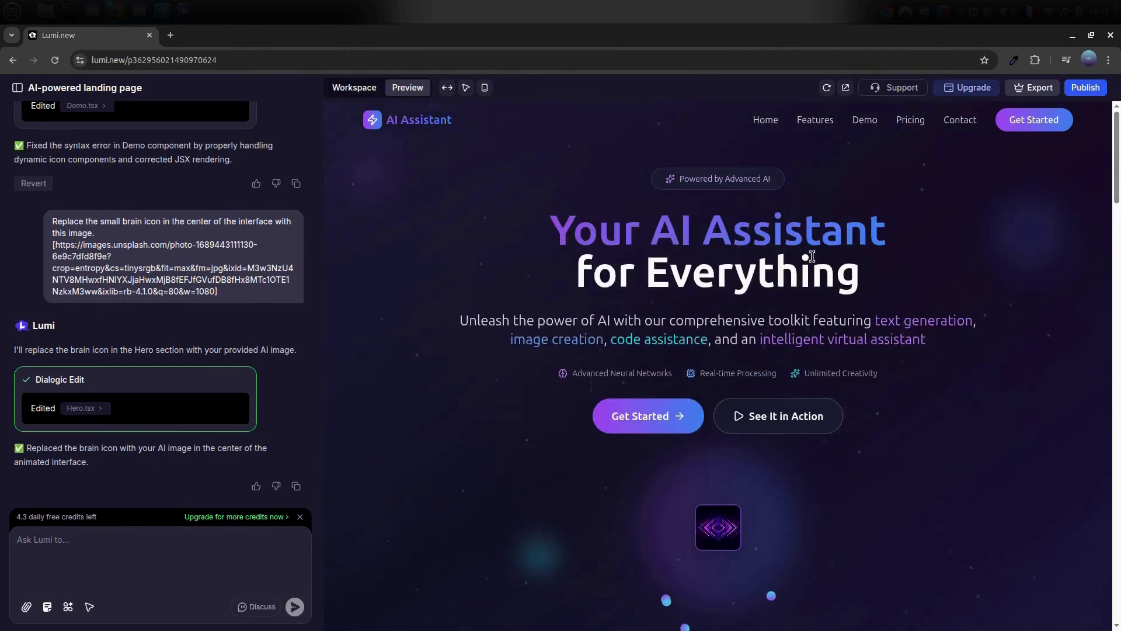
Open Plan & Billing to view Free usage at 4.3/5 credits and the $25/month Pro plan
{"action": "left_click", "coordinate": [974, 89]}
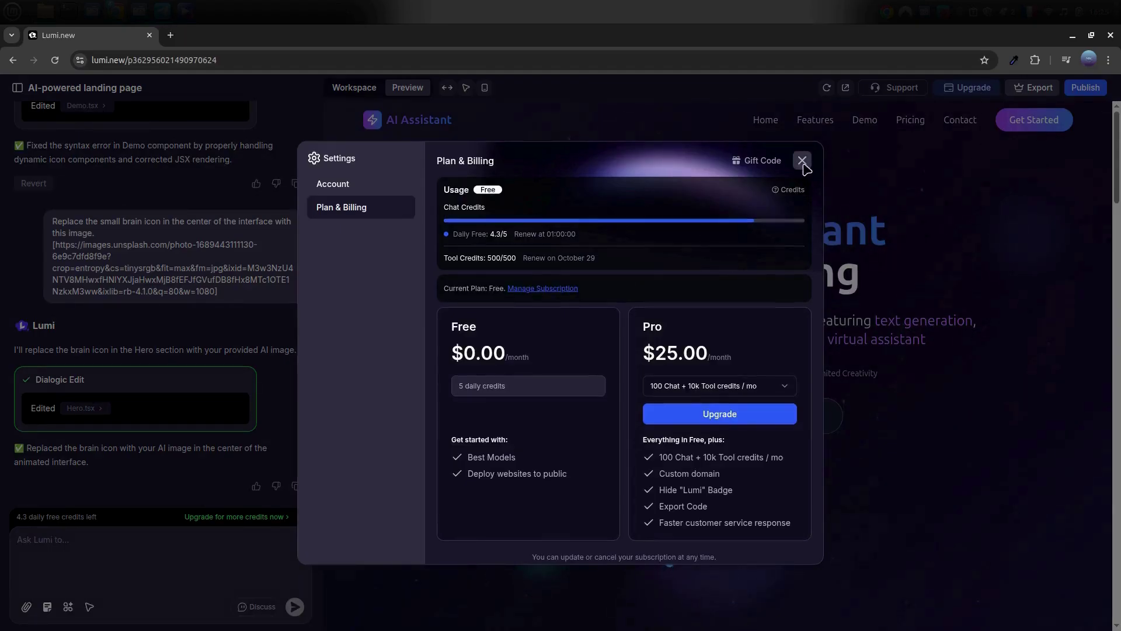
Close billing settings and bring up publish options for ai-landing-page-kf9ou5.lumi.ing
{"action": "left_click", "coordinate": [803, 162]}
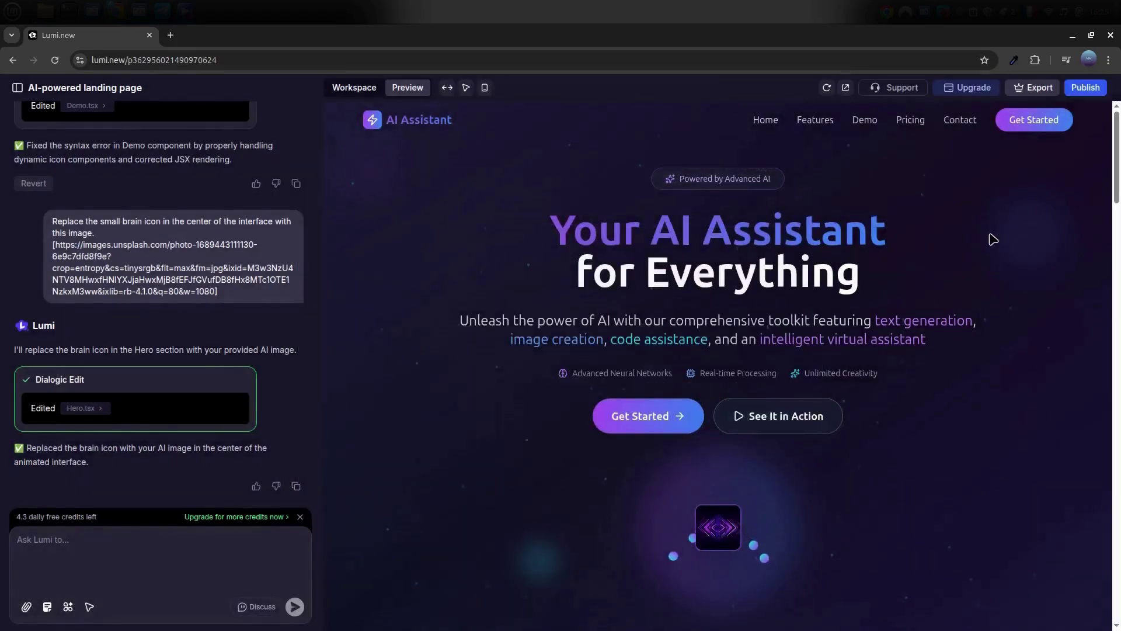
{"action": "left_click", "coordinate": [1086, 88]}
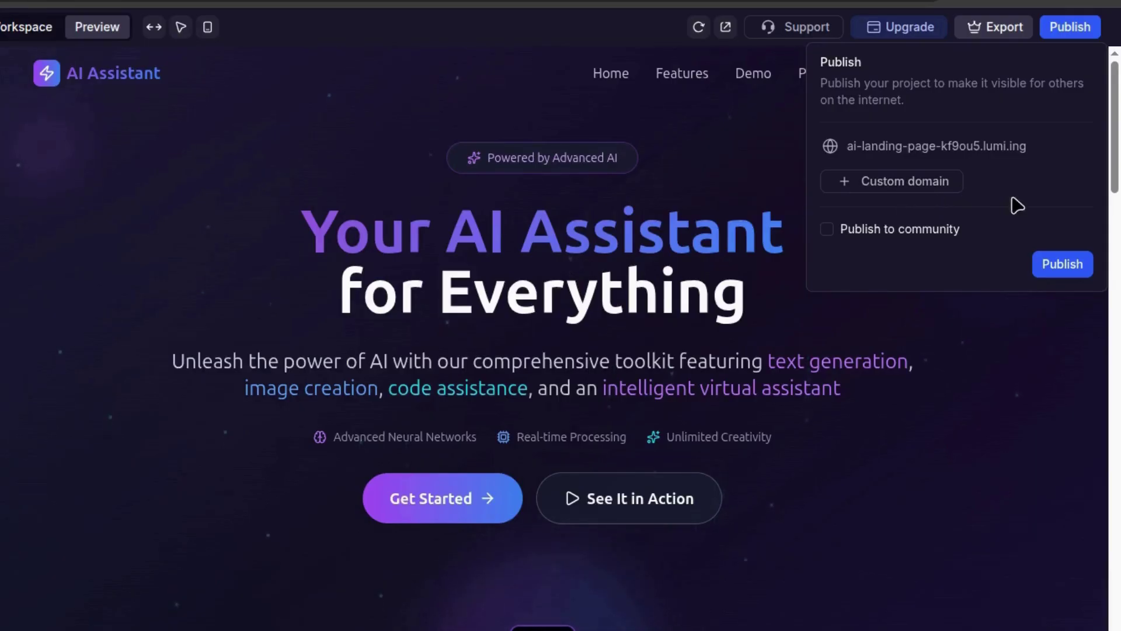
Leave community publishing unticked and publish the page live to ai-landing-page-kf9ou5.lumi.ing
{"action": "left_click", "coordinate": [827, 237]}
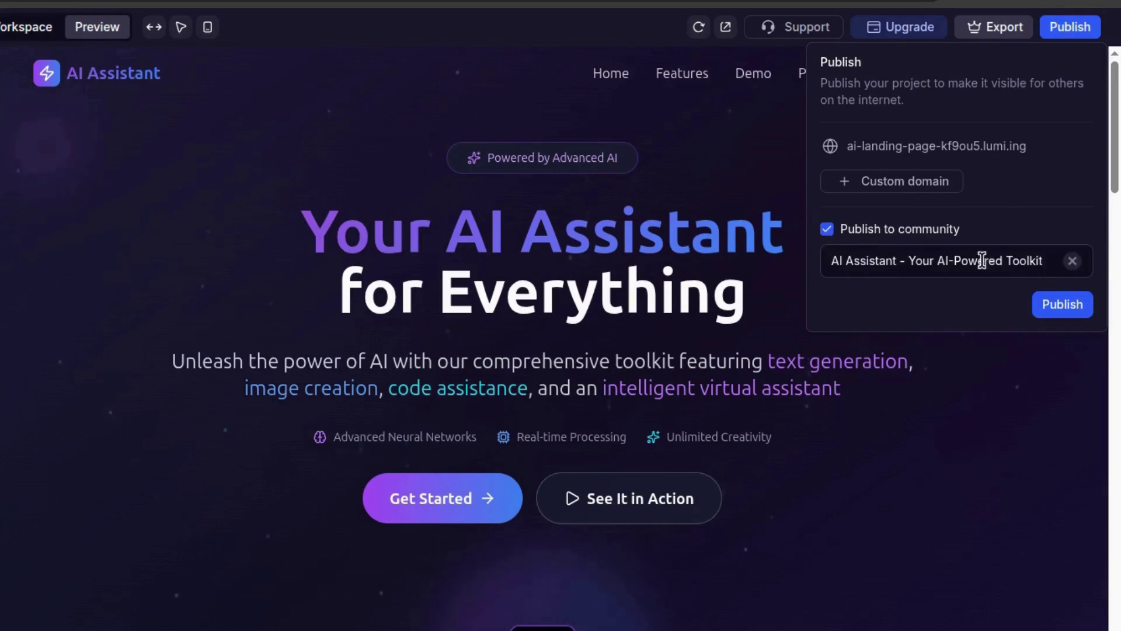
{"action": "left_click", "coordinate": [827, 231]}
{"action": "left_click", "coordinate": [828, 233]}
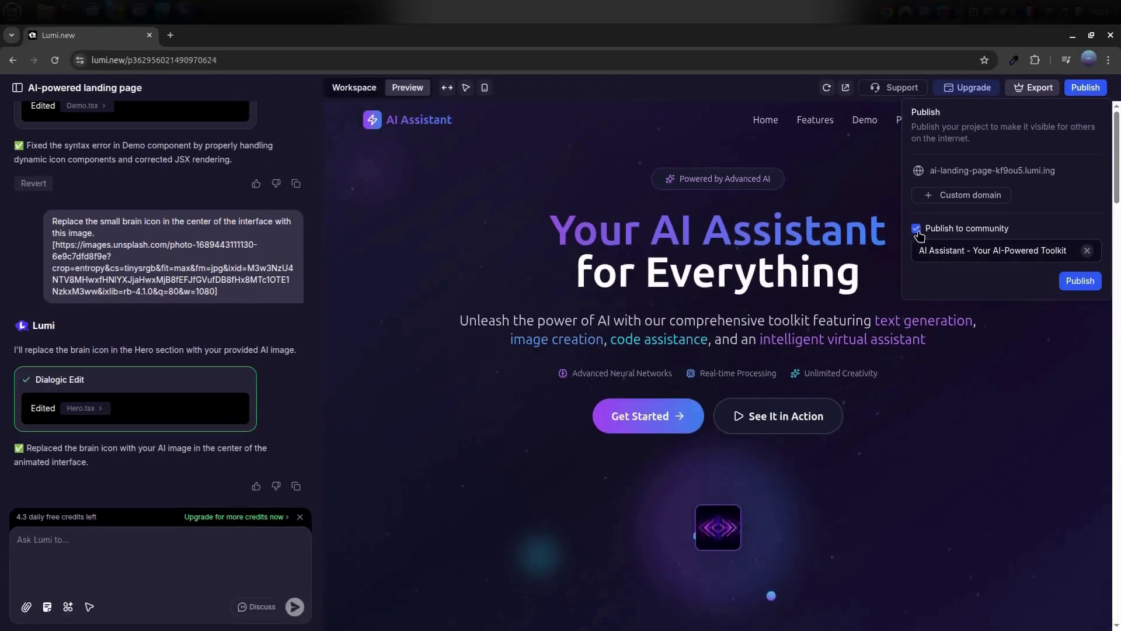
{"action": "left_click", "coordinate": [917, 230]}
{"action": "left_click", "coordinate": [1078, 253]}
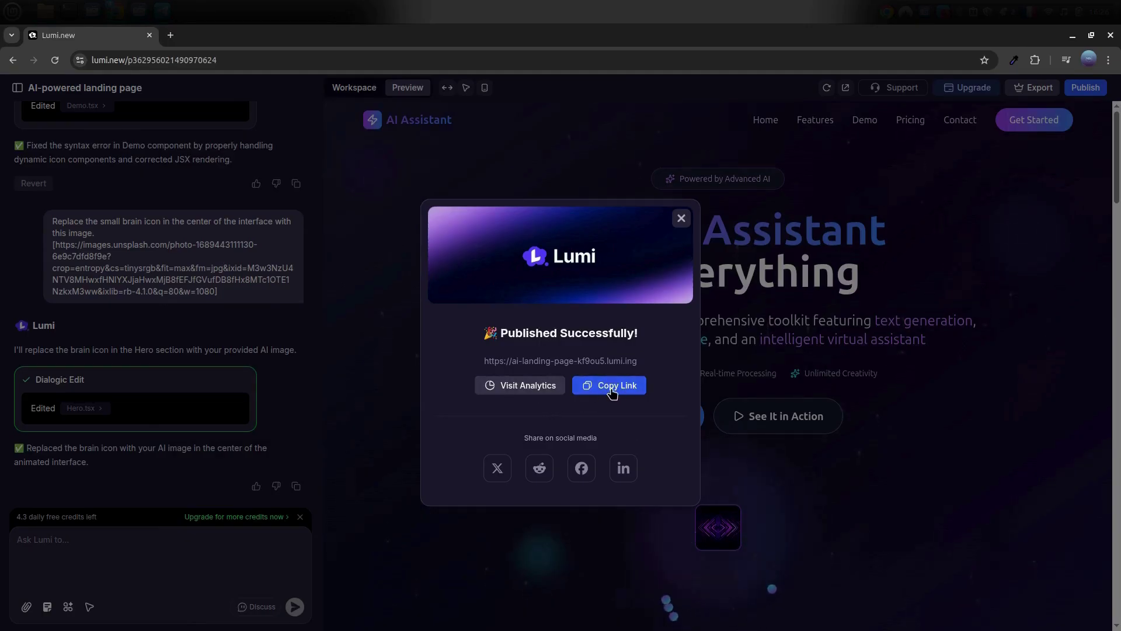
Copy the live link and load ai-landing-page-kf9ou5.lumi.ing in a new browser tab
{"action": "left_click", "coordinate": [611, 390]}
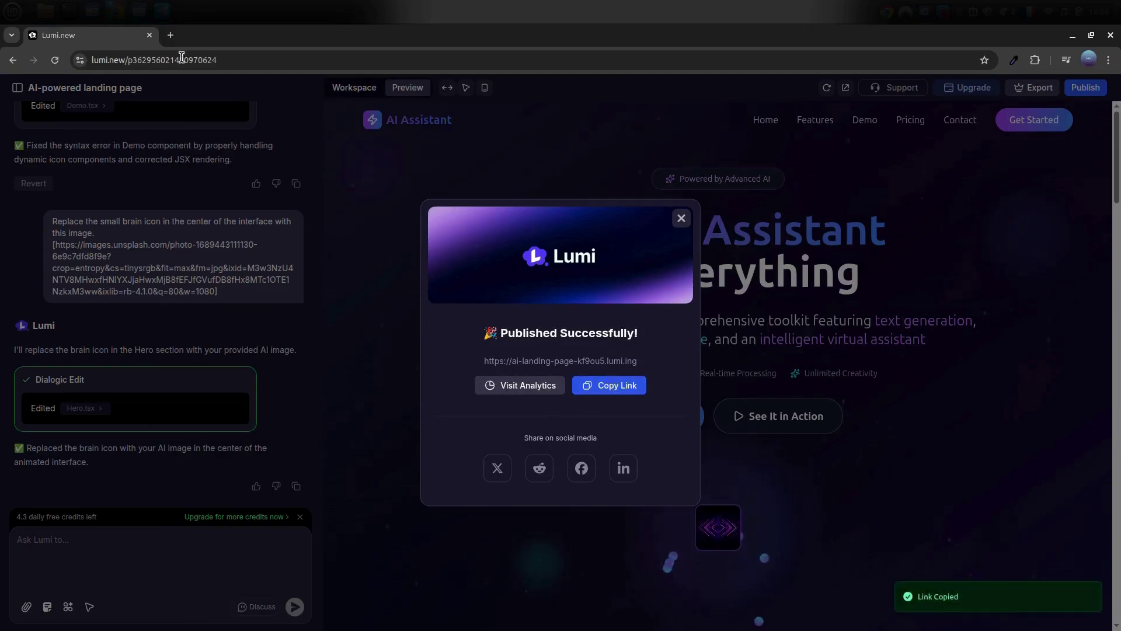
{"action": "left_click", "coordinate": [172, 35]}
{"action": "key", "text": "ctrl+v"}
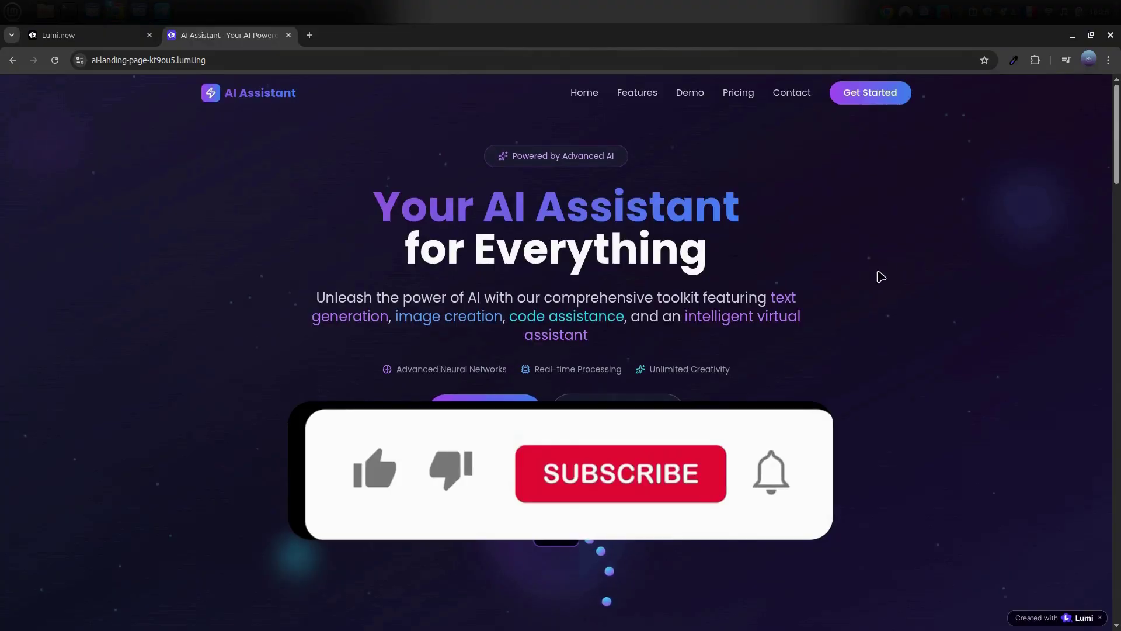
Browse the live site's Features, Image, Code and Virtual Assistant demos and Pricing, then return to Lumi
{"action": "left_click", "coordinate": [634, 96]}
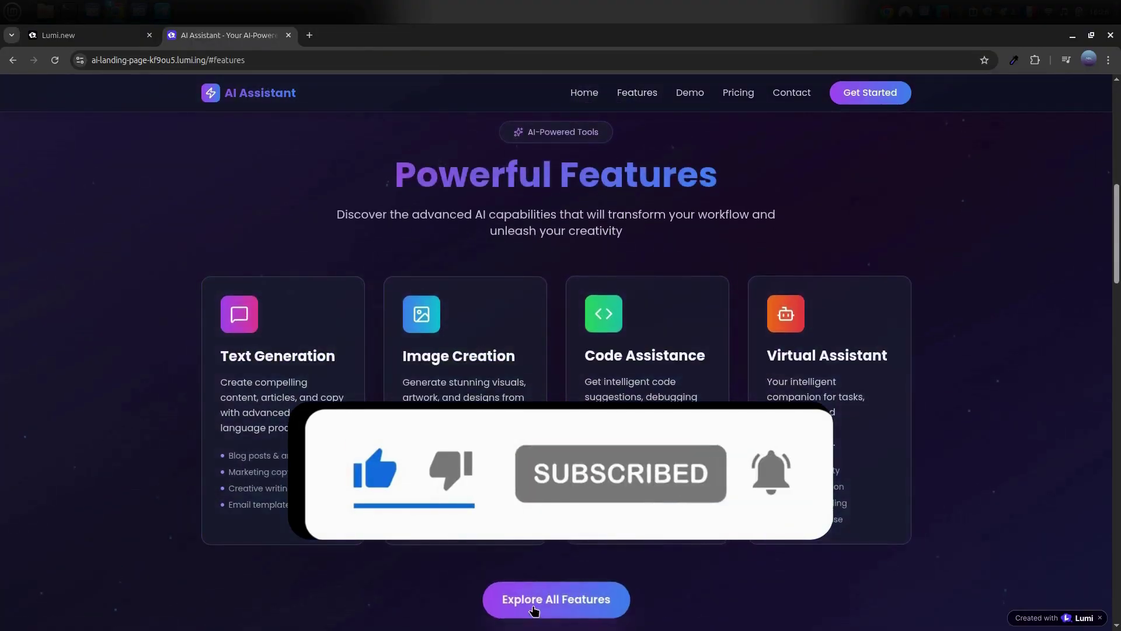
{"action": "left_click", "coordinate": [696, 99]}
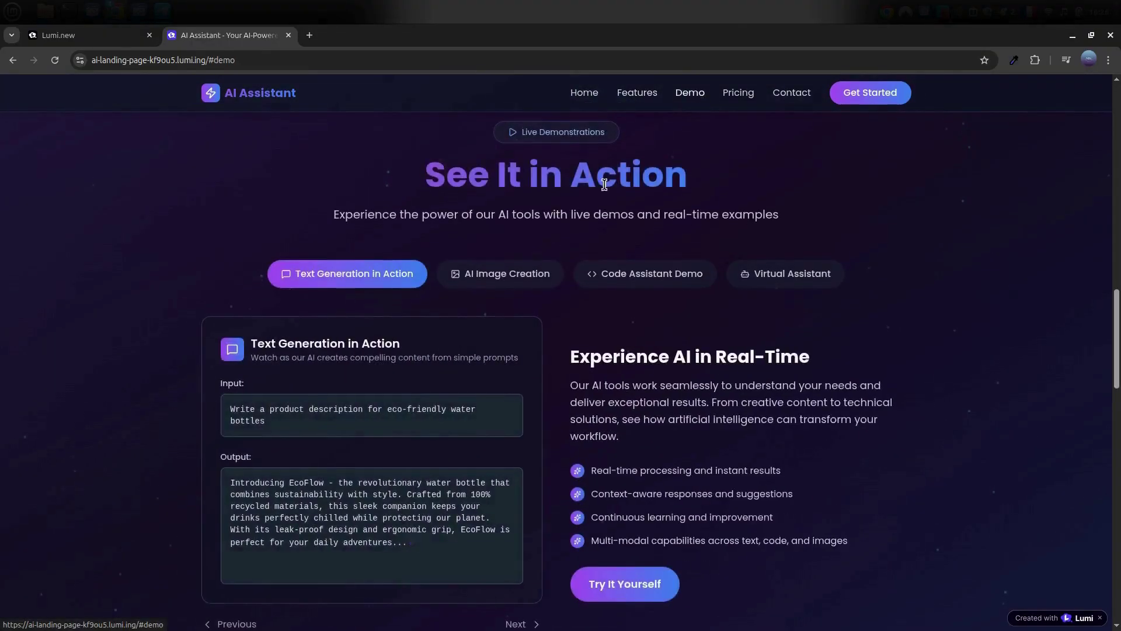
{"action": "left_click", "coordinate": [496, 287]}
{"action": "left_click", "coordinate": [601, 279]}
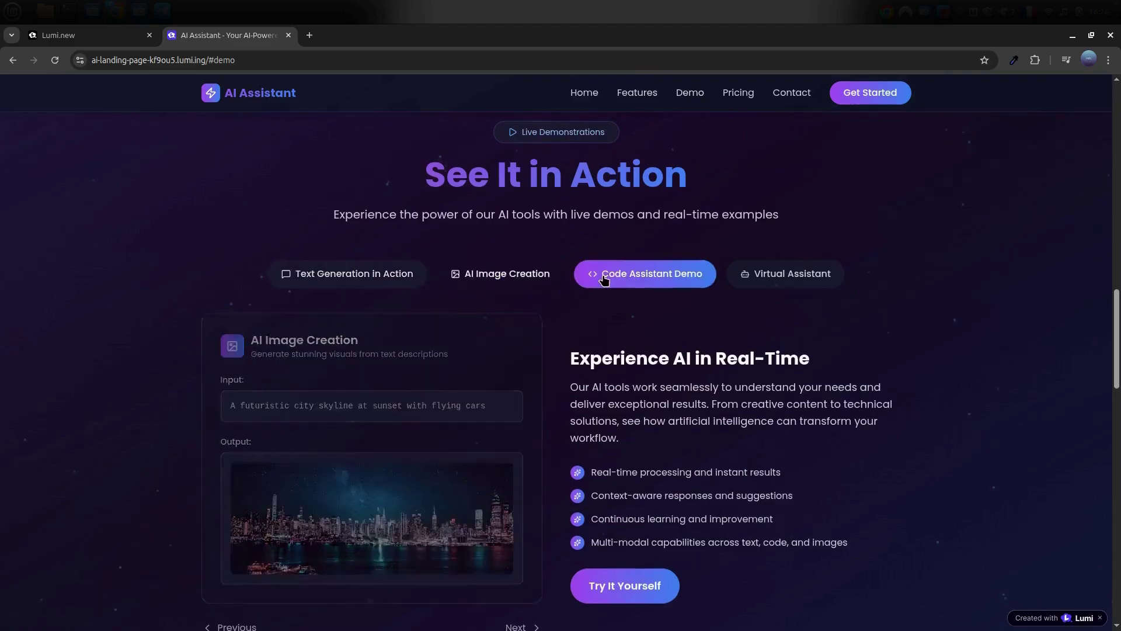
{"action": "scroll", "coordinate": [744, 353], "scroll_direction": "down", "scroll_amount": 1}
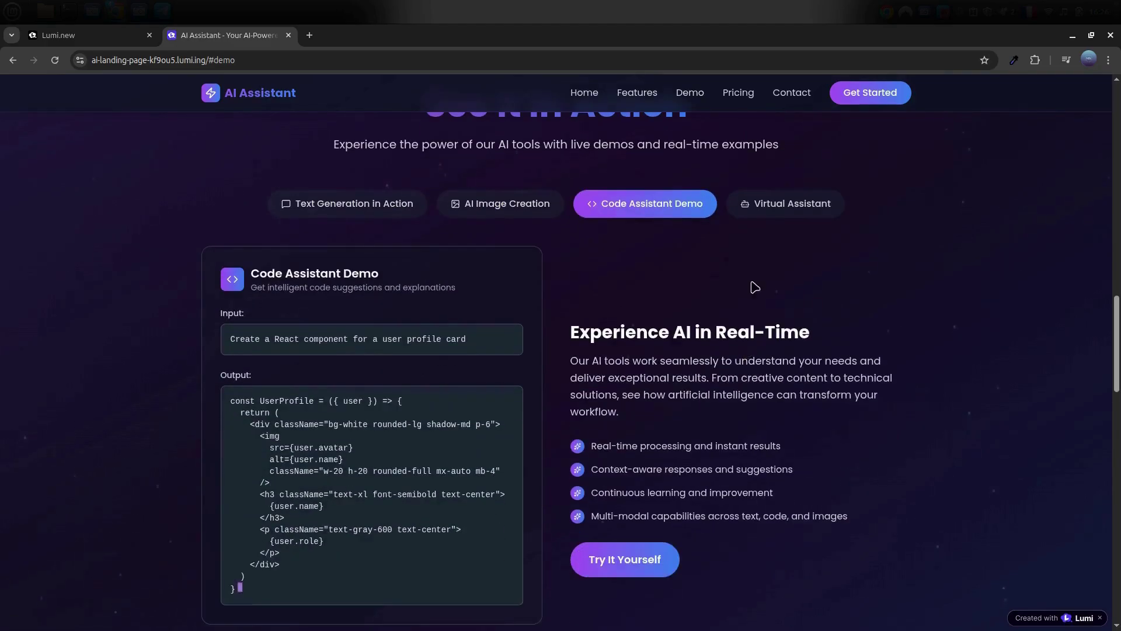
{"action": "left_click", "coordinate": [775, 211]}
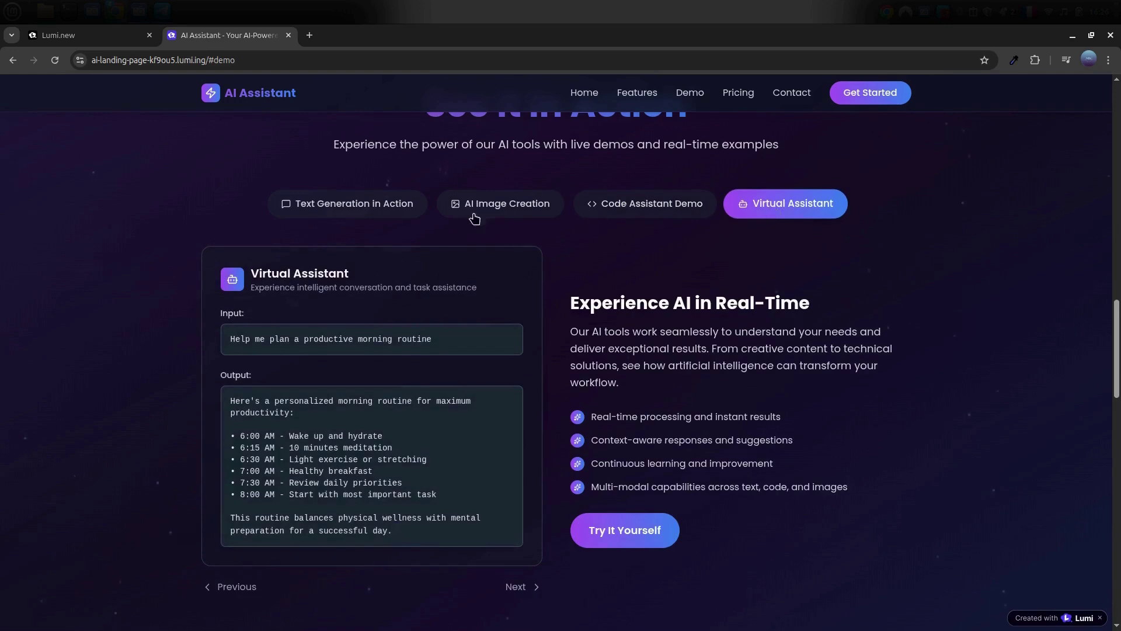
{"action": "left_click", "coordinate": [738, 93]}
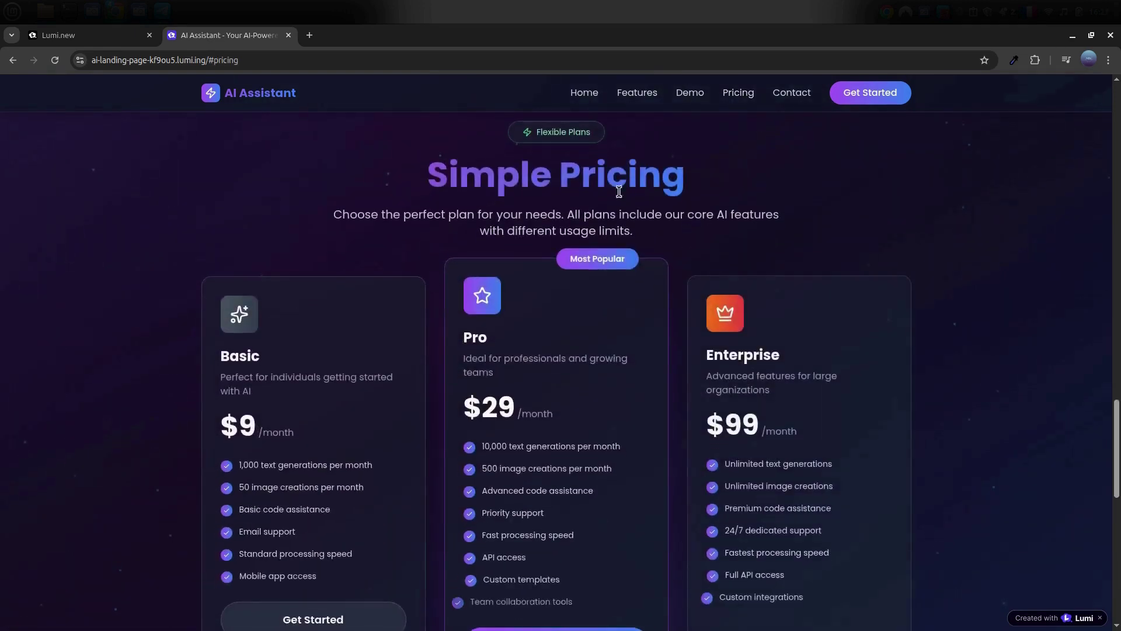
{"action": "scroll", "coordinate": [538, 297], "scroll_direction": "down", "scroll_amount": 2}
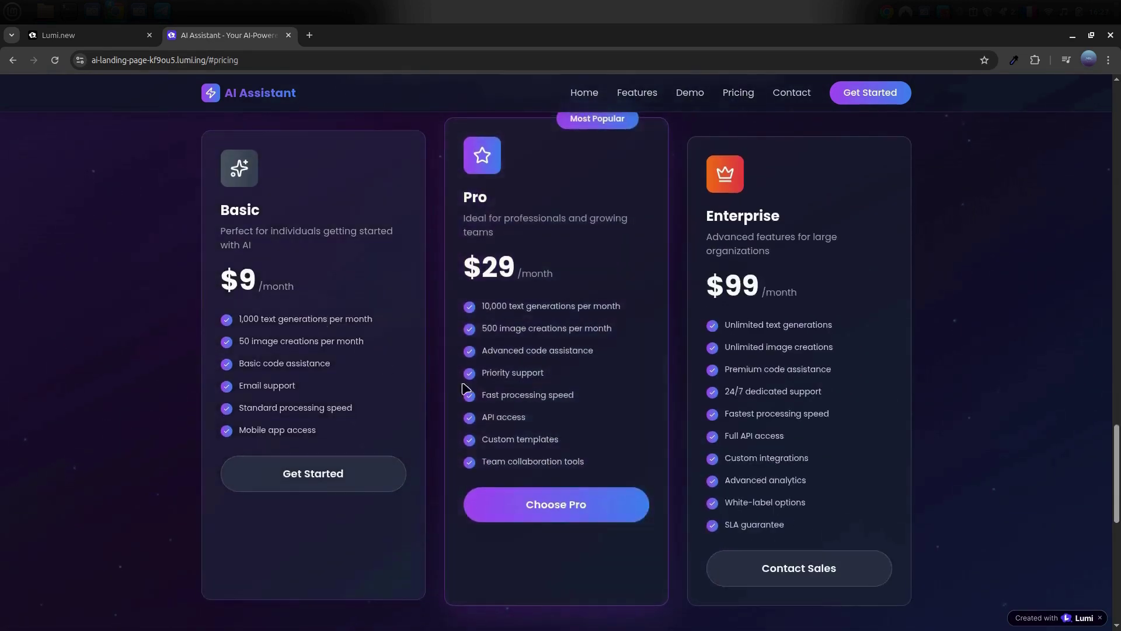
{"action": "scroll", "coordinate": [544, 390], "scroll_direction": "up", "scroll_amount": 1}
{"action": "scroll", "coordinate": [601, 395], "scroll_direction": "down", "scroll_amount": 2}
{"action": "scroll", "coordinate": [620, 384], "scroll_direction": "down", "scroll_amount": 3}
{"action": "scroll", "coordinate": [620, 385], "scroll_direction": "down", "scroll_amount": 2}
{"action": "scroll", "coordinate": [620, 384], "scroll_direction": "down", "scroll_amount": 2}
{"action": "scroll", "coordinate": [982, 375], "scroll_direction": "up", "scroll_amount": 3}
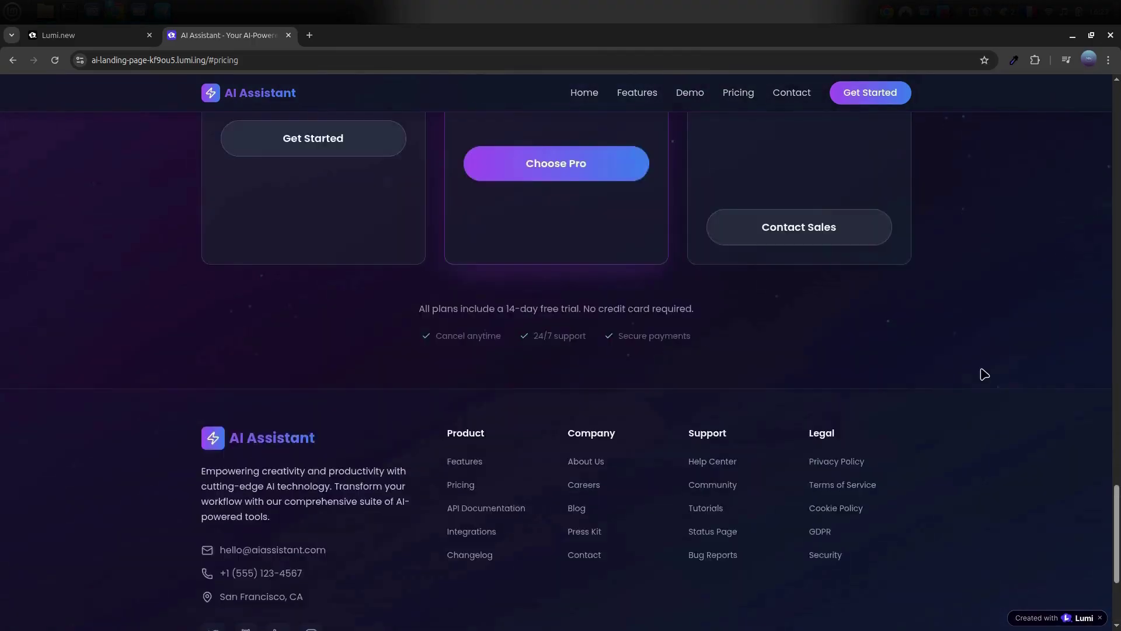
{"action": "scroll", "coordinate": [981, 374], "scroll_direction": "up", "scroll_amount": 3}
{"action": "scroll", "coordinate": [982, 373], "scroll_direction": "up", "scroll_amount": 3}
{"action": "scroll", "coordinate": [982, 374], "scroll_direction": "up", "scroll_amount": 3}
{"action": "scroll", "coordinate": [981, 374], "scroll_direction": "up", "scroll_amount": 3}
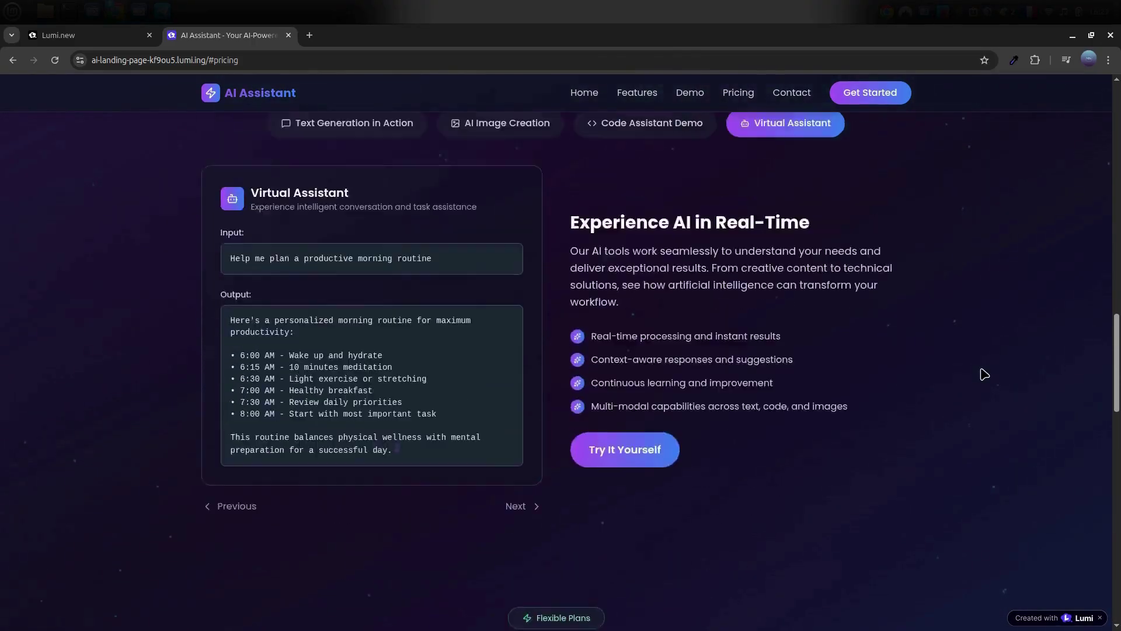
{"action": "scroll", "coordinate": [981, 373], "scroll_direction": "up", "scroll_amount": 3}
{"action": "scroll", "coordinate": [981, 374], "scroll_direction": "up", "scroll_amount": 2}
{"action": "scroll", "coordinate": [982, 375], "scroll_direction": "up", "scroll_amount": 2}
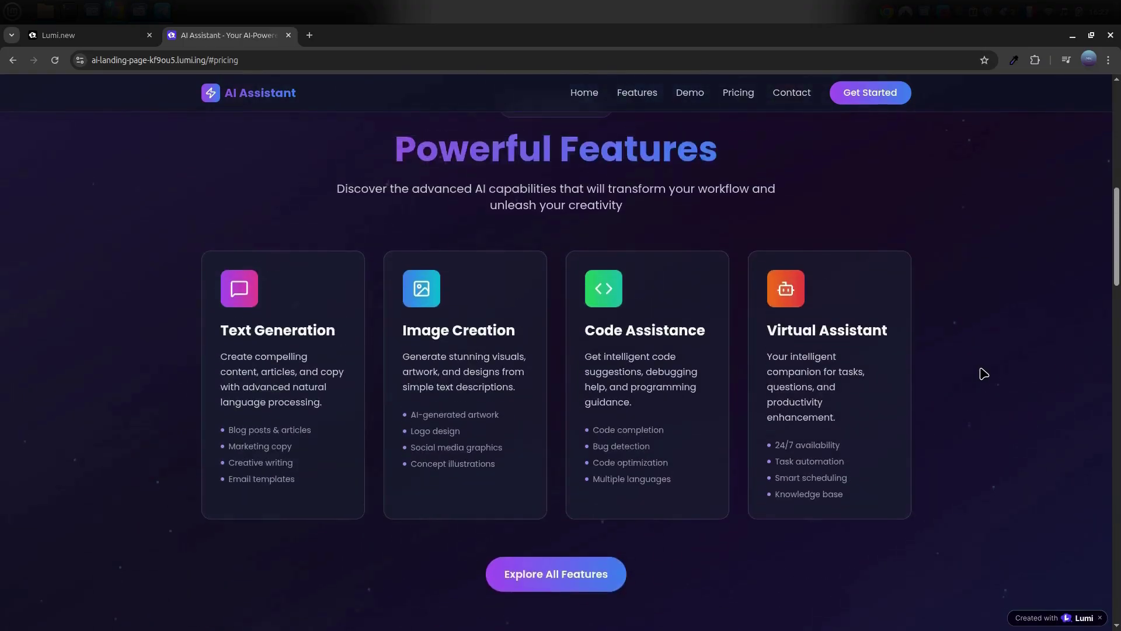
{"action": "scroll", "coordinate": [981, 374], "scroll_direction": "up", "scroll_amount": 2}
{"action": "scroll", "coordinate": [982, 374], "scroll_direction": "up", "scroll_amount": 3}
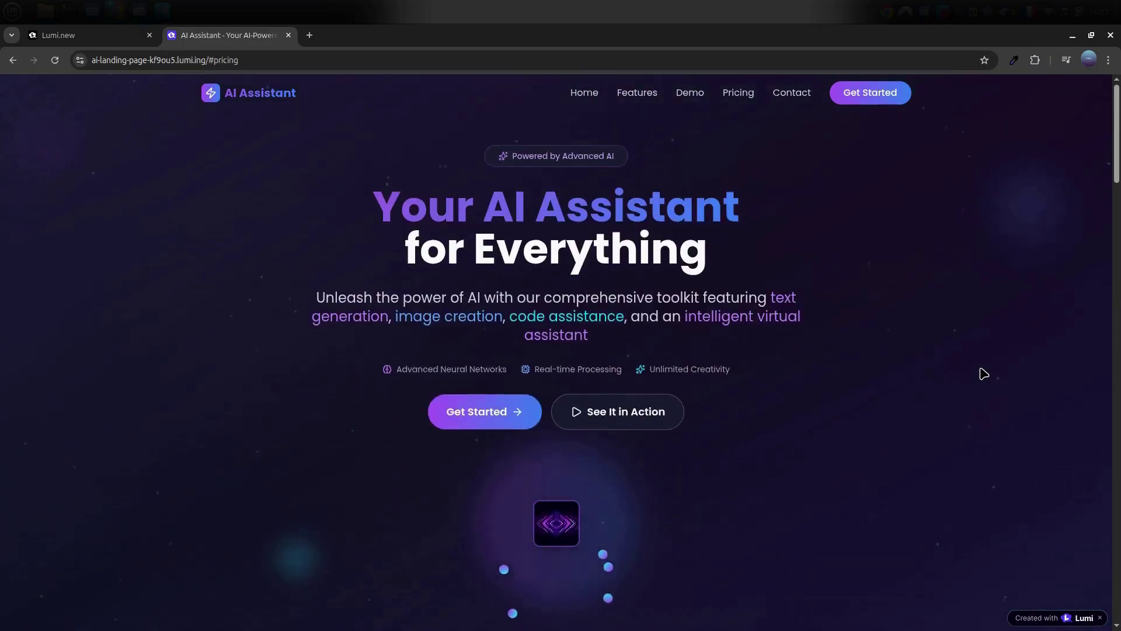
{"action": "key", "text": "ctrl+Page_Up"}
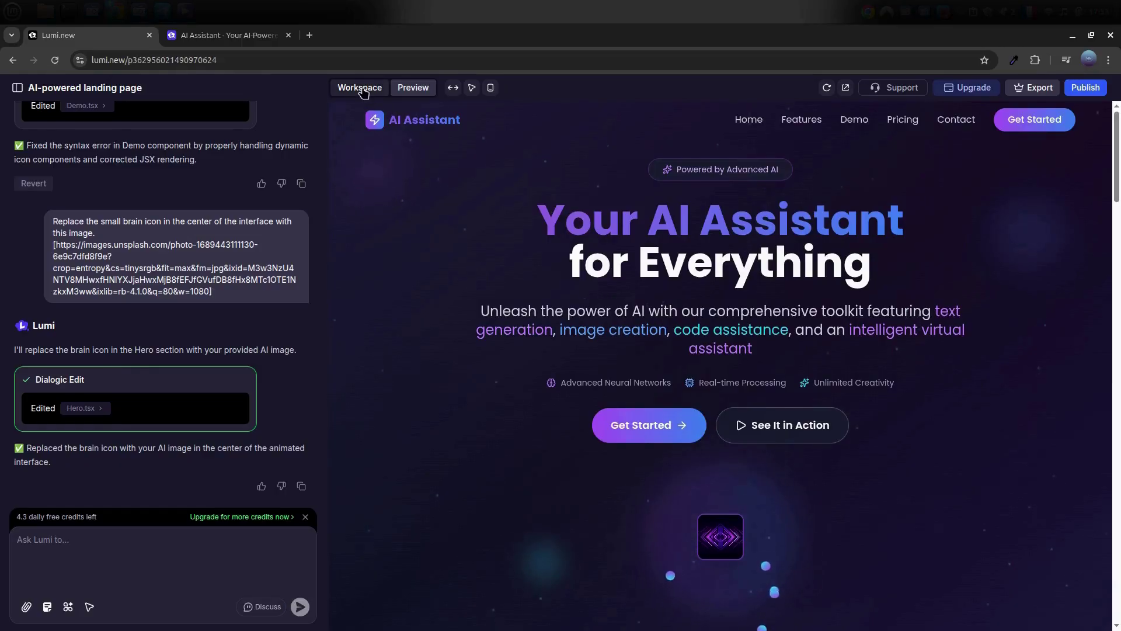
Review the Overview analytics (one view, one visitor), then view the single-Admin Users table
{"action": "left_click", "coordinate": [360, 93]}
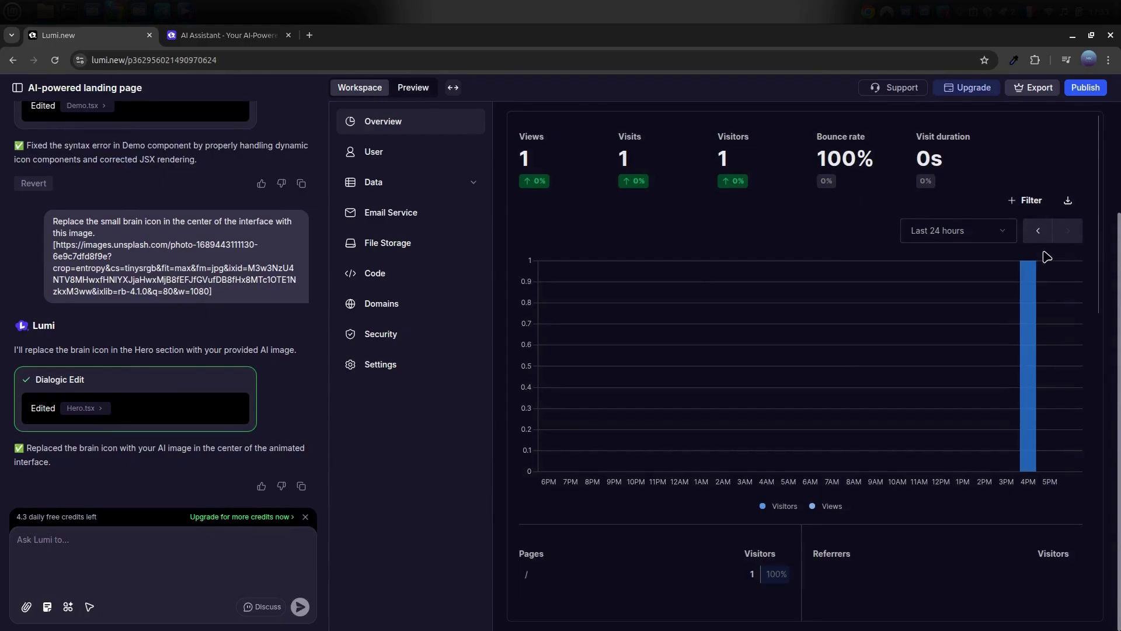
{"action": "scroll", "coordinate": [622, 329], "scroll_direction": "down", "scroll_amount": 1}
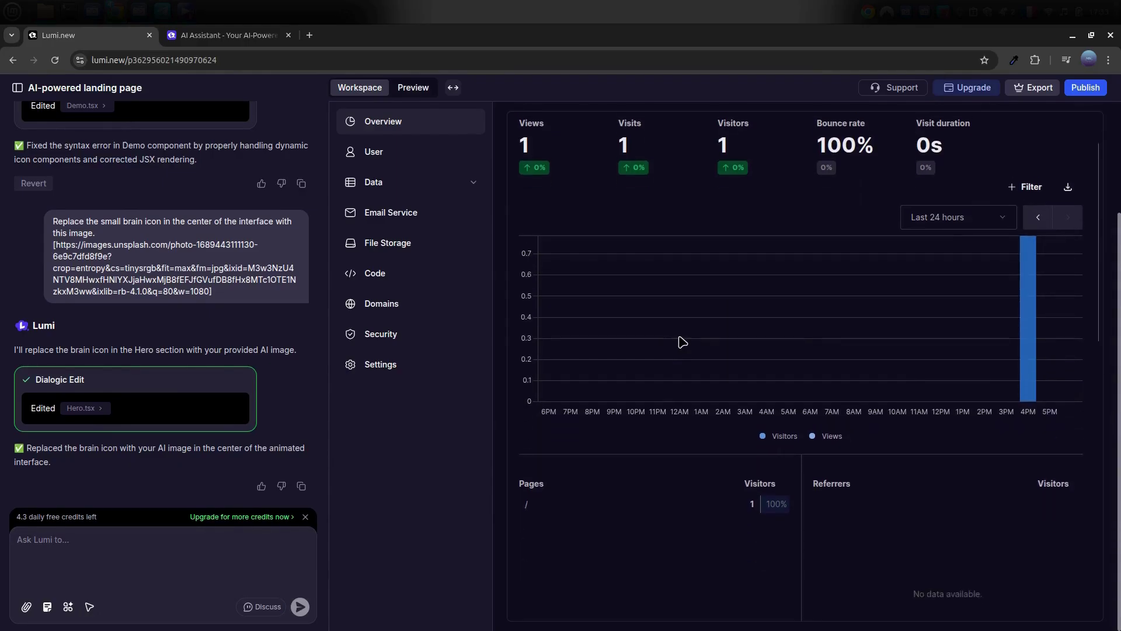
{"action": "scroll", "coordinate": [682, 342], "scroll_direction": "down", "scroll_amount": 2}
{"action": "scroll", "coordinate": [683, 343], "scroll_direction": "down", "scroll_amount": 1}
{"action": "scroll", "coordinate": [682, 342], "scroll_direction": "down", "scroll_amount": 1}
{"action": "scroll", "coordinate": [682, 342], "scroll_direction": "down", "scroll_amount": 1}
{"action": "scroll", "coordinate": [683, 342], "scroll_direction": "up", "scroll_amount": 3}
{"action": "scroll", "coordinate": [683, 342], "scroll_direction": "up", "scroll_amount": 2}
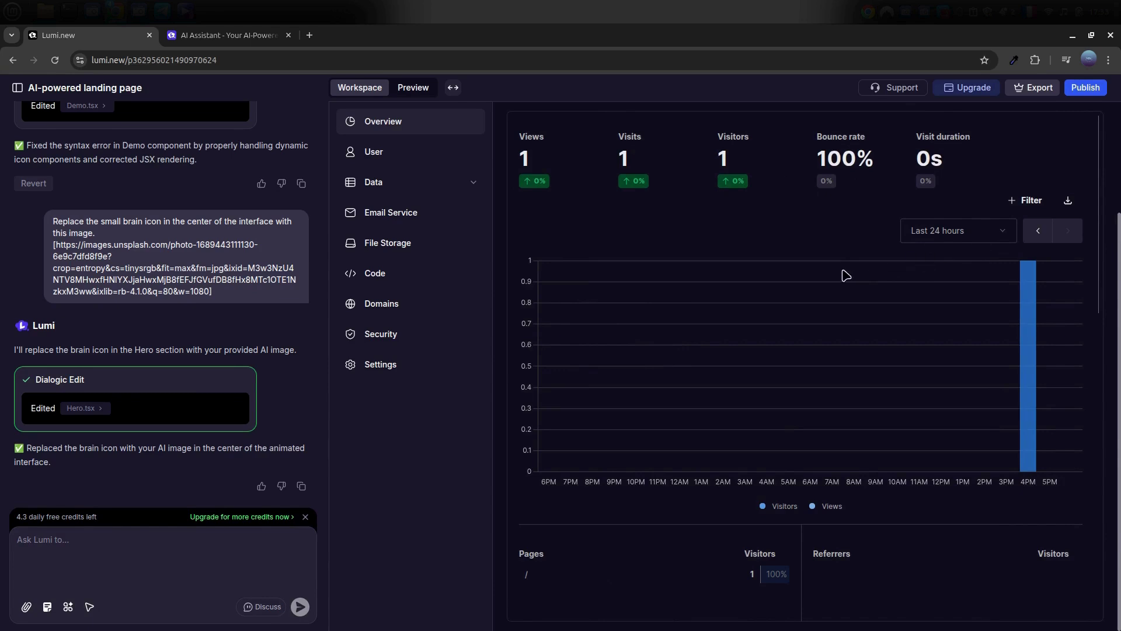
{"action": "scroll", "coordinate": [806, 278], "scroll_direction": "down", "scroll_amount": 2}
{"action": "scroll", "coordinate": [806, 278], "scroll_direction": "down", "scroll_amount": 1}
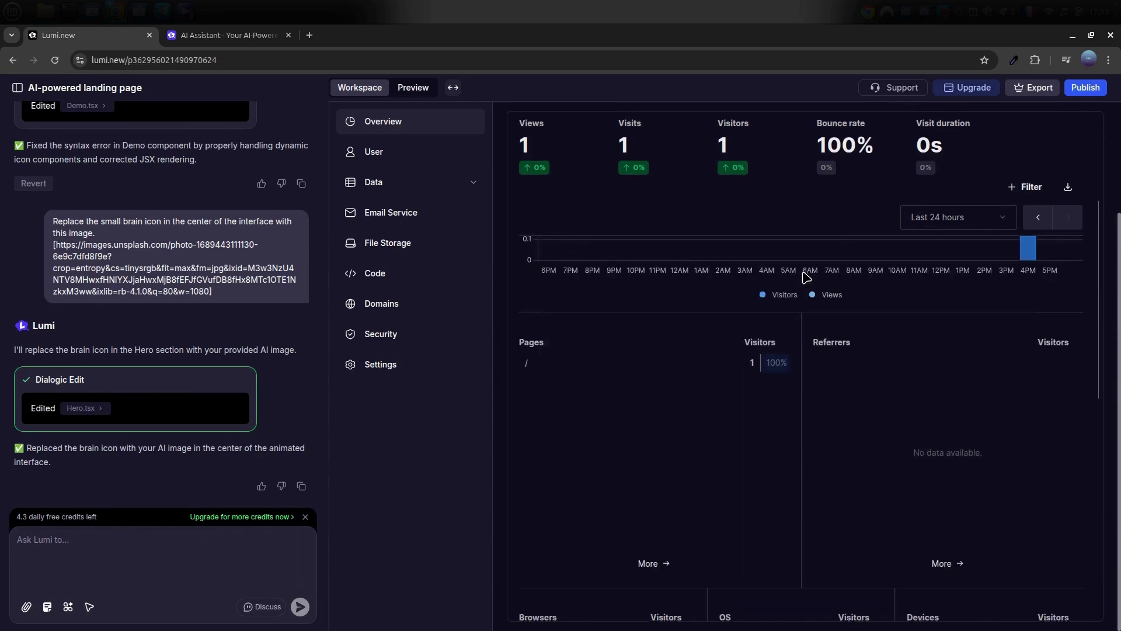
{"action": "scroll", "coordinate": [806, 278], "scroll_direction": "down", "scroll_amount": 2}
{"action": "scroll", "coordinate": [807, 278], "scroll_direction": "up", "scroll_amount": 5}
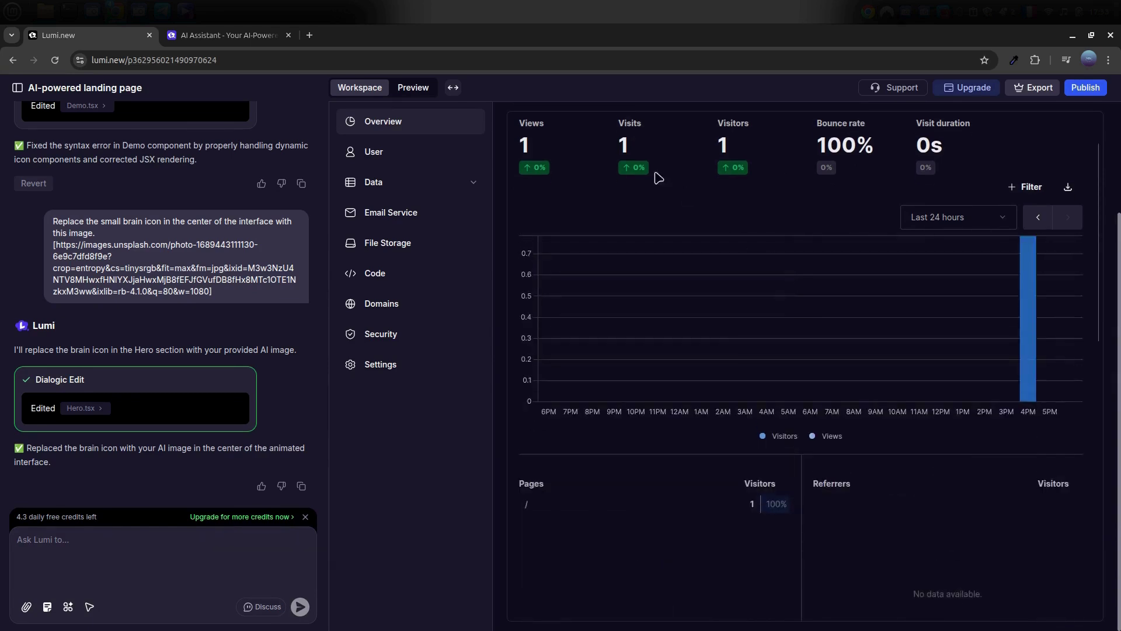
{"action": "left_click", "coordinate": [381, 157]}
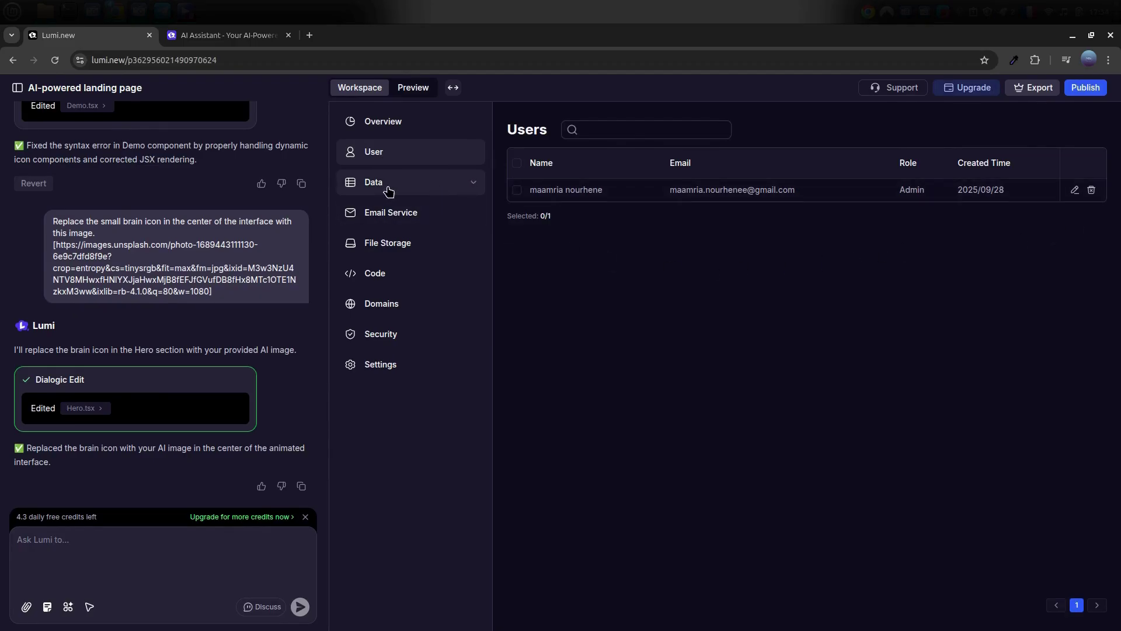
Check the empty Email Service and File Storage panels, then view the read-only Code file tree
{"action": "left_click", "coordinate": [396, 214]}
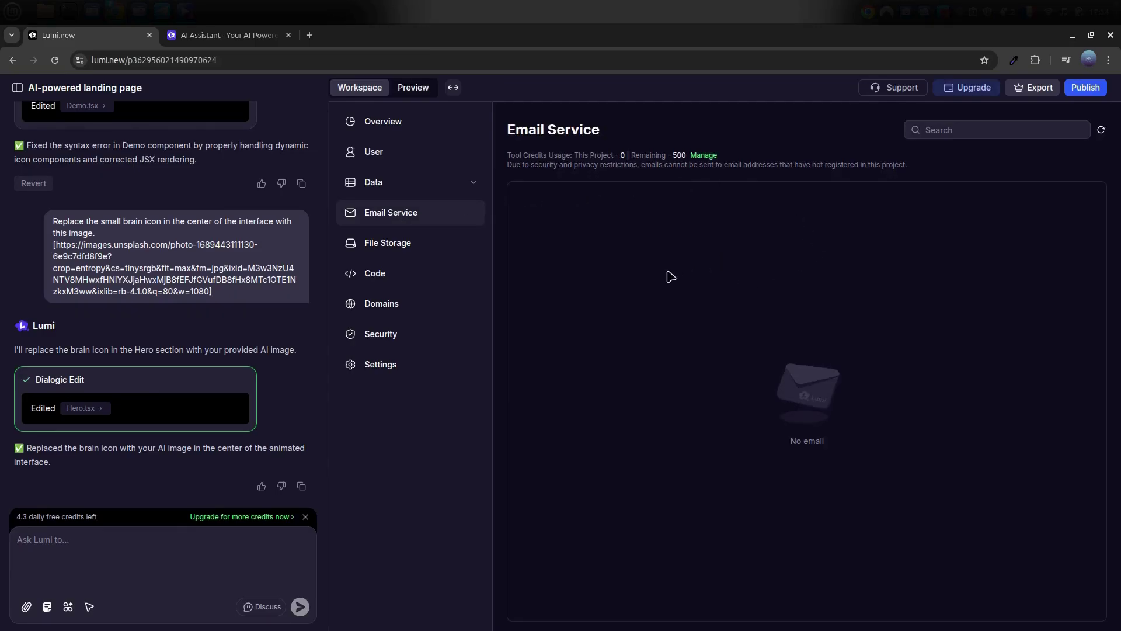
{"action": "left_click", "coordinate": [403, 245]}
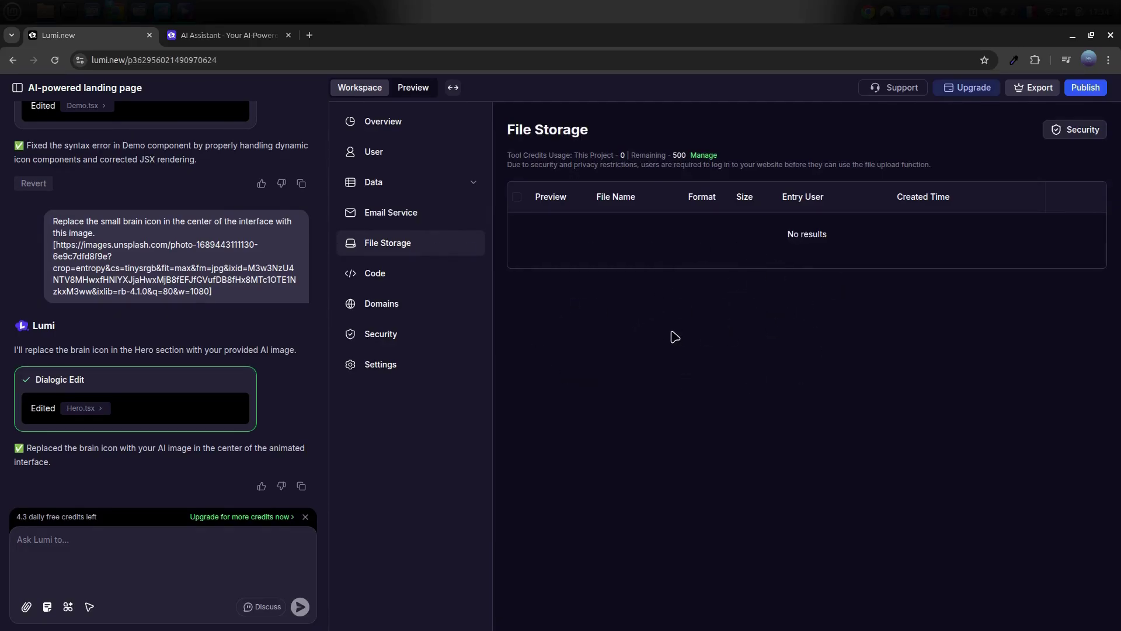
{"action": "left_click", "coordinate": [405, 279]}
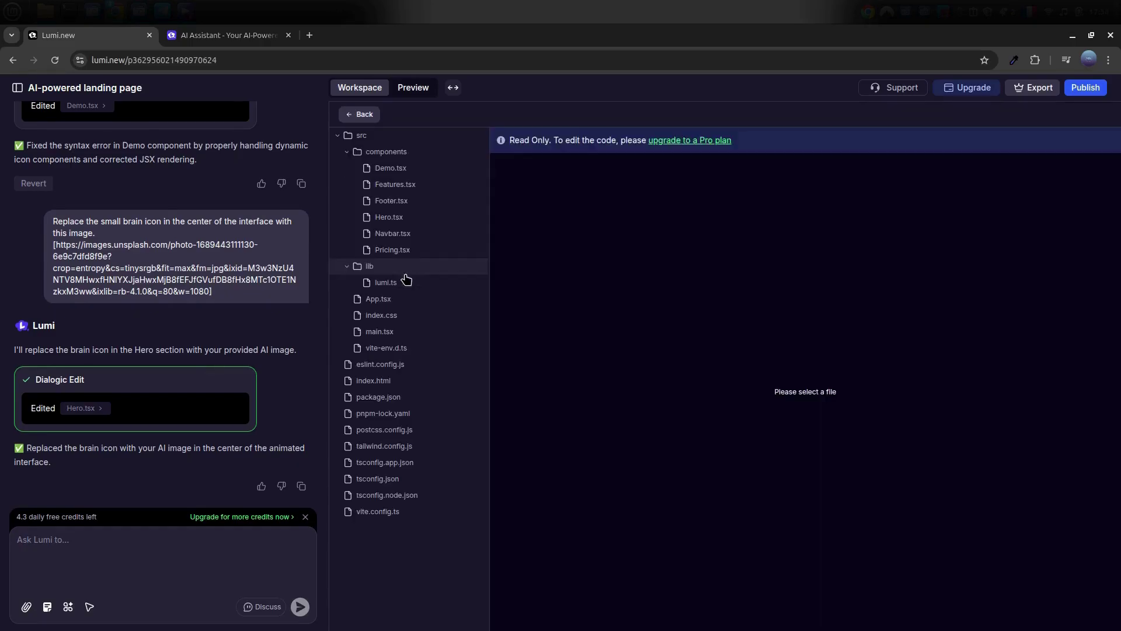
Read the Demo.tsx and Footer.tsx source files, then leave the code view
{"action": "left_click", "coordinate": [368, 170]}
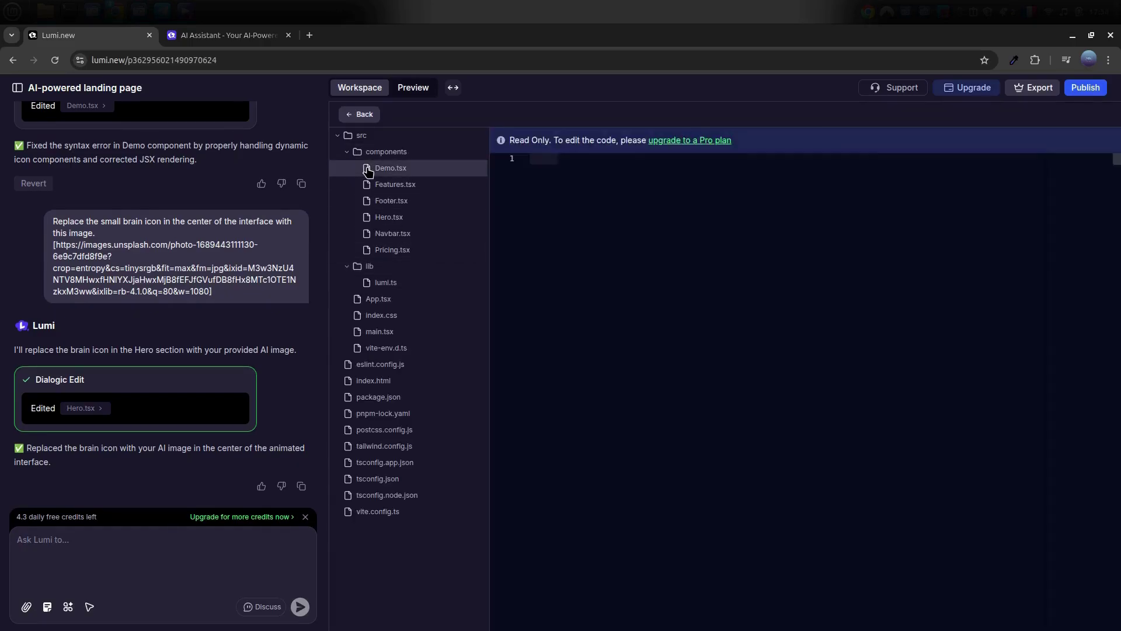
{"action": "left_click", "coordinate": [381, 200]}
{"action": "left_click", "coordinate": [353, 118]}
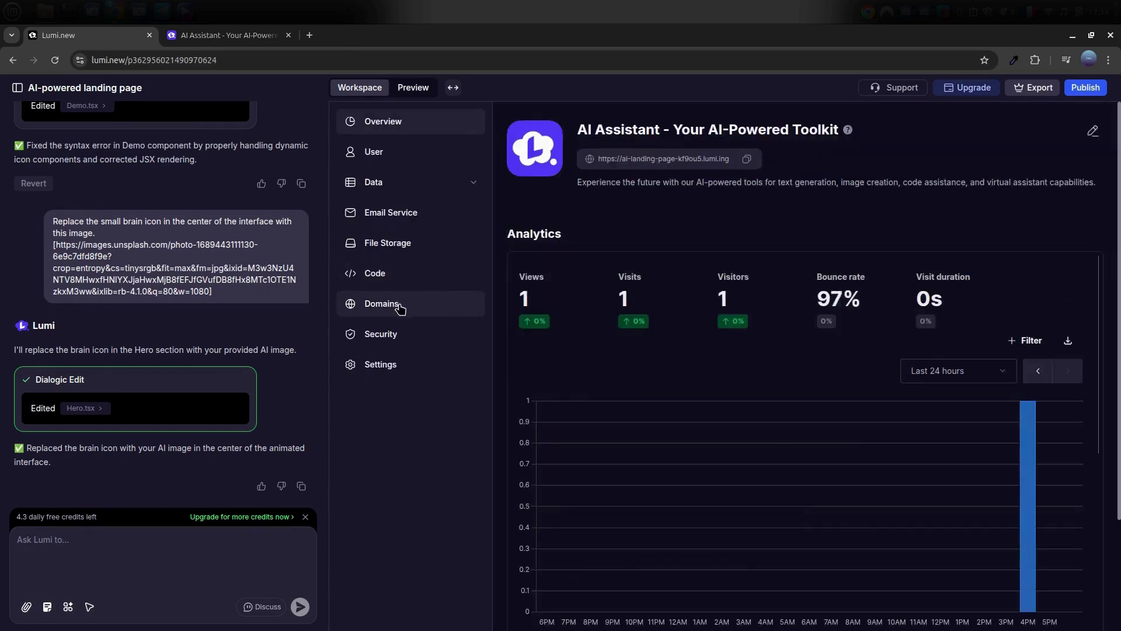
Check the Domains, Security and Settings panels, then return to the project Overview
{"action": "left_click", "coordinate": [401, 307]}
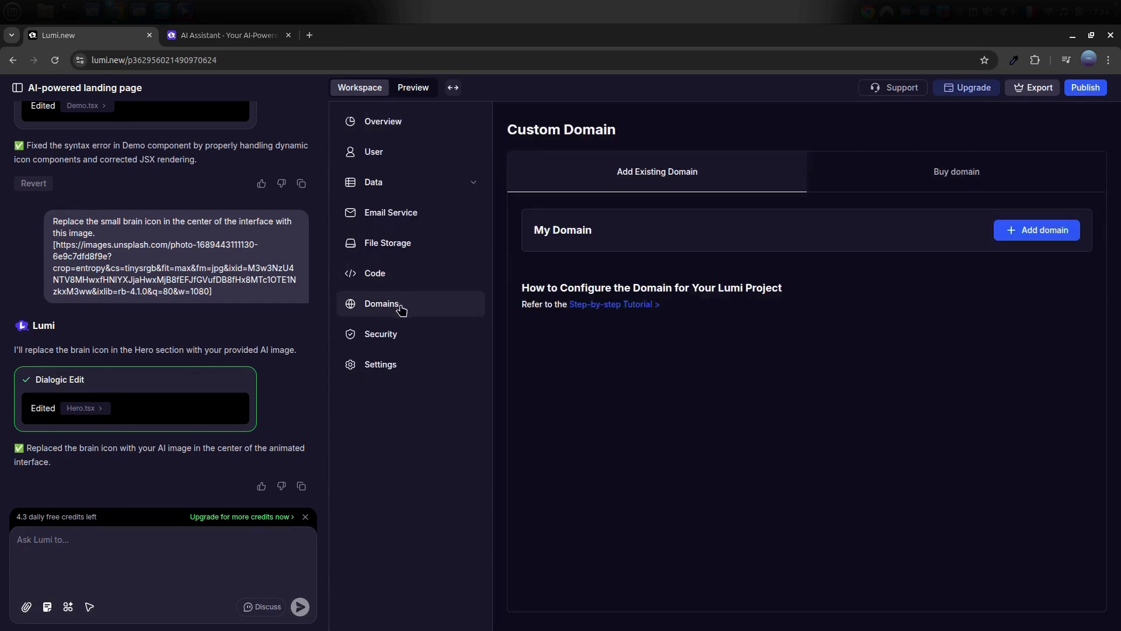
{"action": "left_click", "coordinate": [413, 343]}
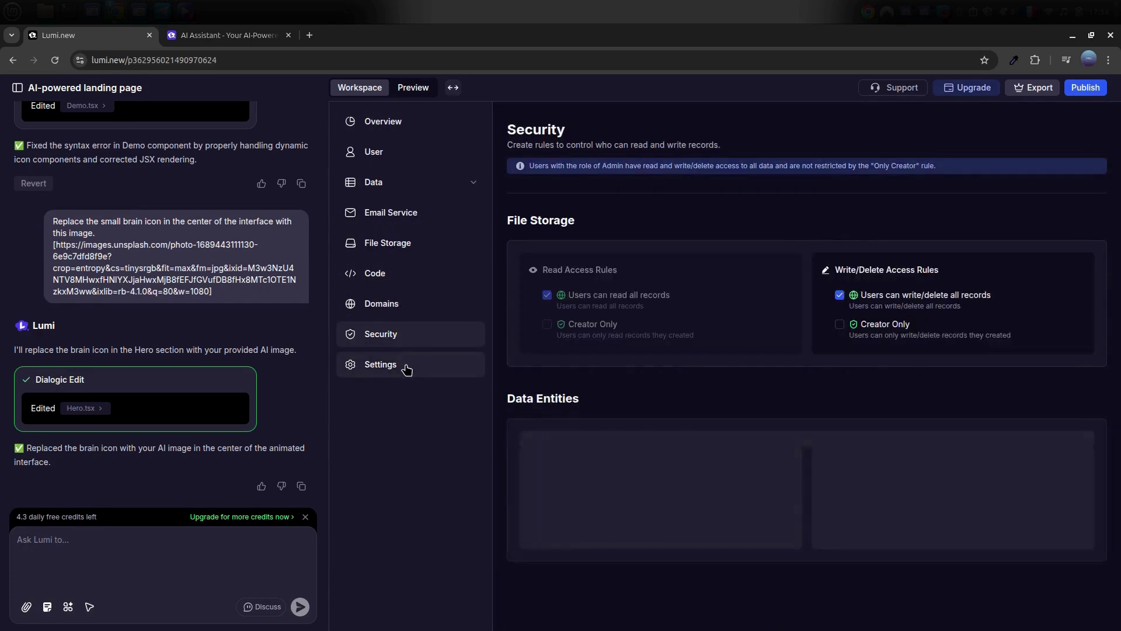
{"action": "left_click", "coordinate": [406, 368]}
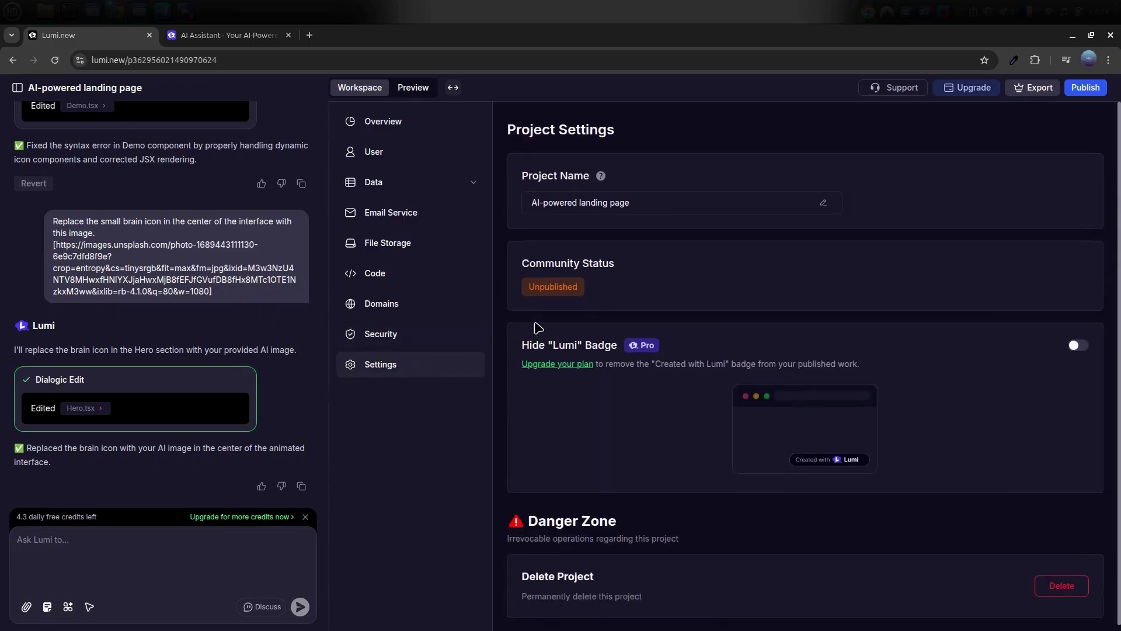
{"action": "left_click", "coordinate": [385, 126]}
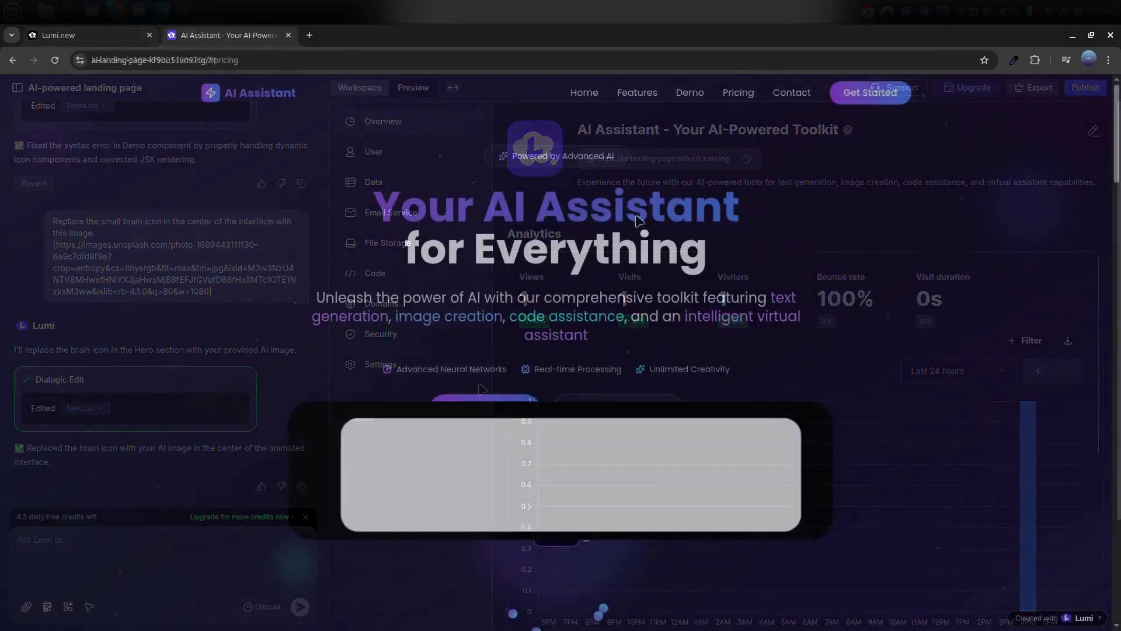
Jump to Features on the live site and view the Image Creation, Text Generation and Code Assistant demos
{"action": "left_click", "coordinate": [637, 93]}
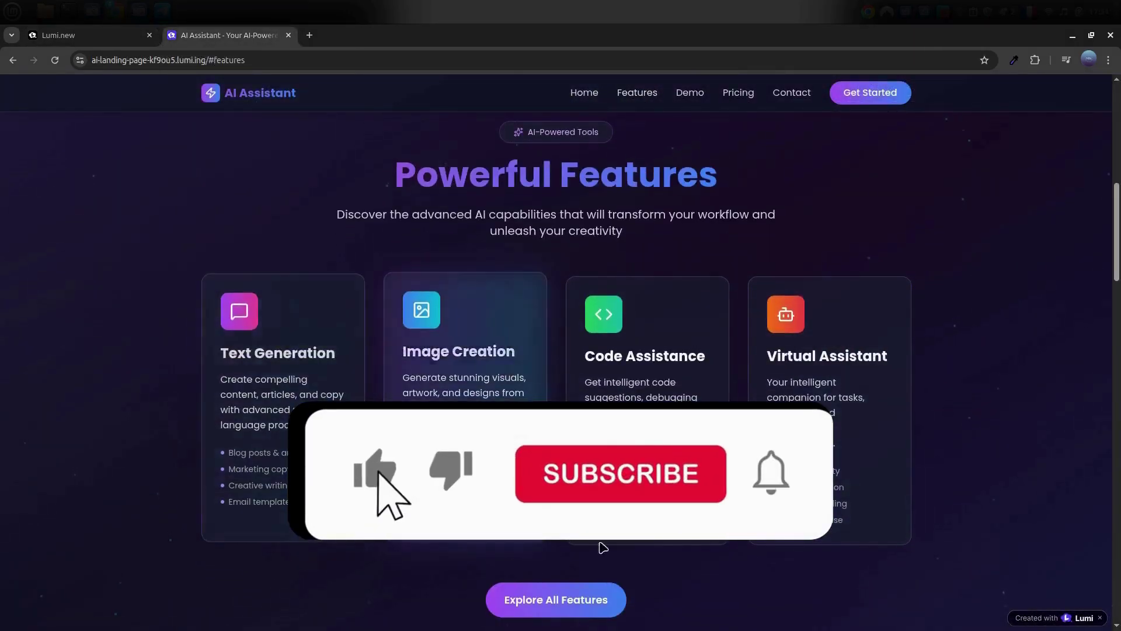
{"action": "scroll", "coordinate": [914, 493], "scroll_direction": "down", "scroll_amount": 5}
{"action": "scroll", "coordinate": [914, 493], "scroll_direction": "down", "scroll_amount": 1}
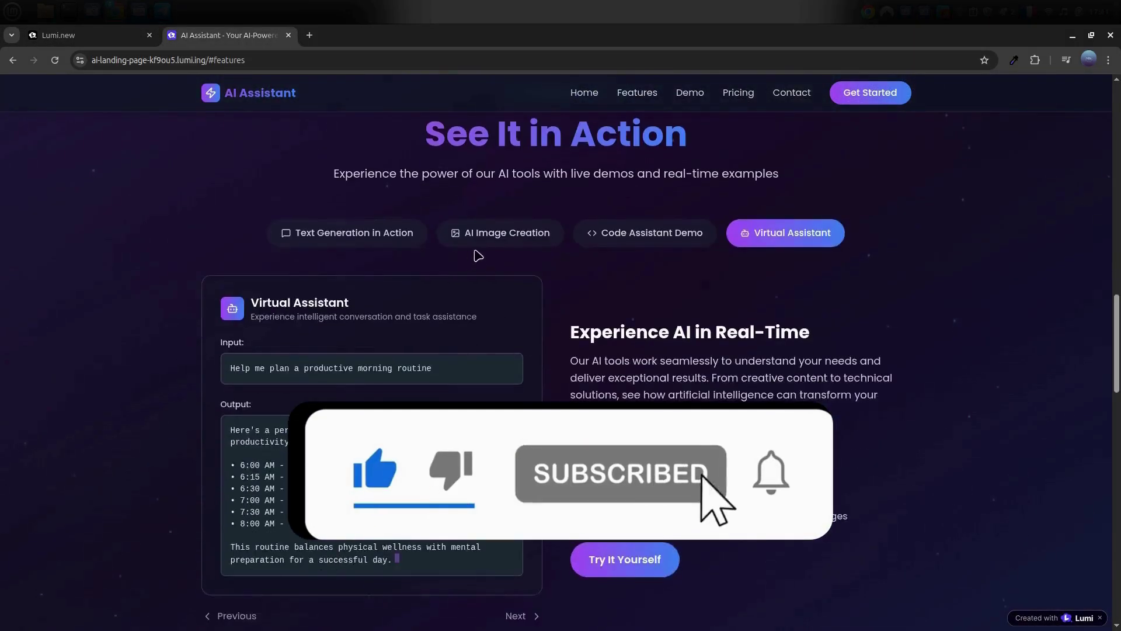
{"action": "left_click", "coordinate": [484, 238]}
{"action": "left_click", "coordinate": [399, 240]}
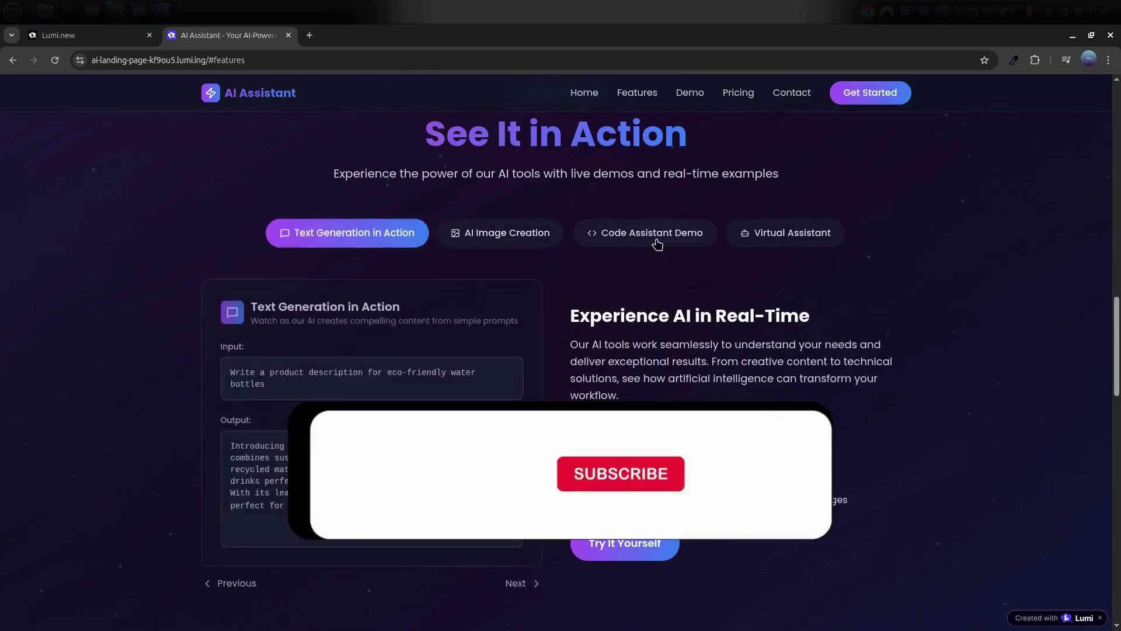
{"action": "left_click", "coordinate": [653, 232]}
{"action": "scroll", "coordinate": [938, 345], "scroll_direction": "down", "scroll_amount": 1}
{"action": "scroll", "coordinate": [940, 348], "scroll_direction": "down", "scroll_amount": 5}
{"action": "scroll", "coordinate": [867, 451], "scroll_direction": "down", "scroll_amount": 2}
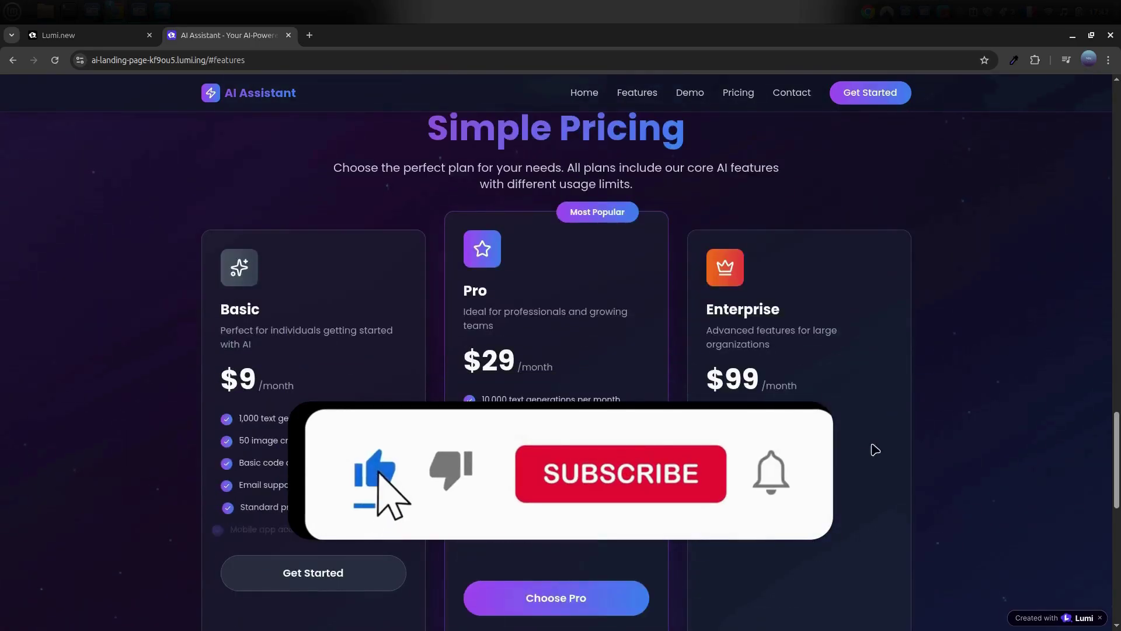
{"action": "scroll", "coordinate": [877, 449], "scroll_direction": "down", "scroll_amount": 3}
{"action": "scroll", "coordinate": [877, 449], "scroll_direction": "down", "scroll_amount": 5}
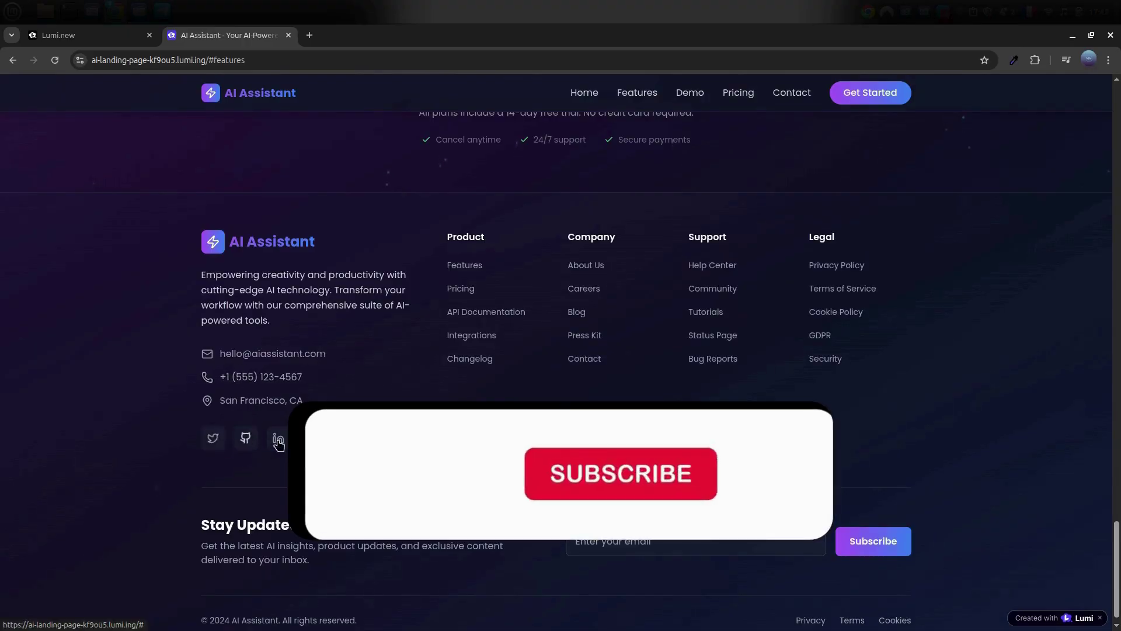
{"action": "scroll", "coordinate": [857, 524], "scroll_direction": "down", "scroll_amount": 1}
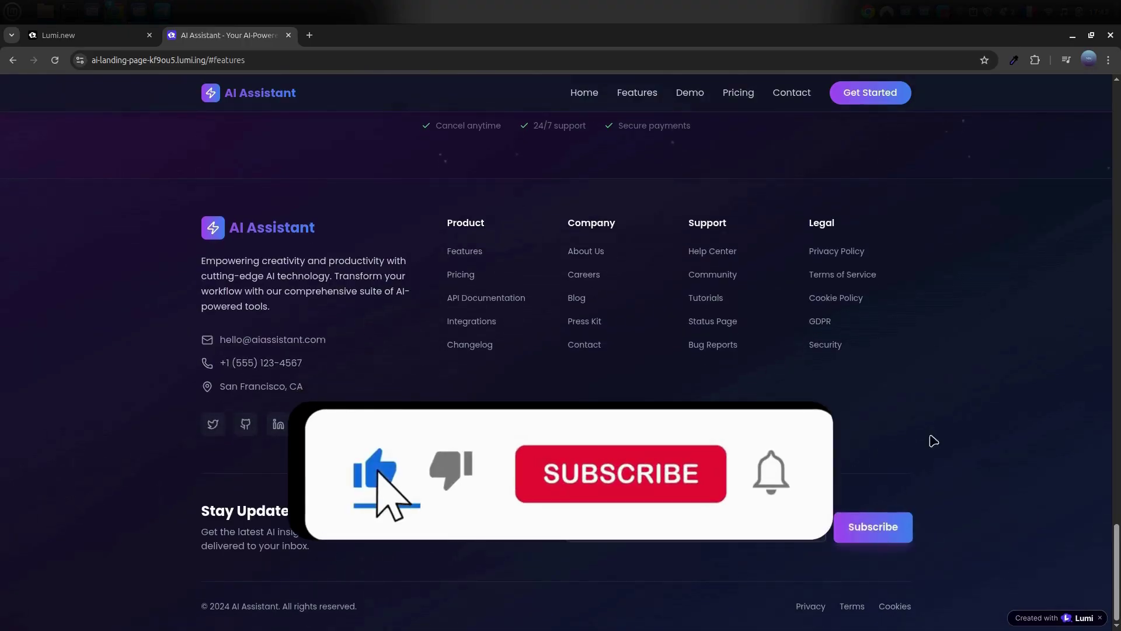